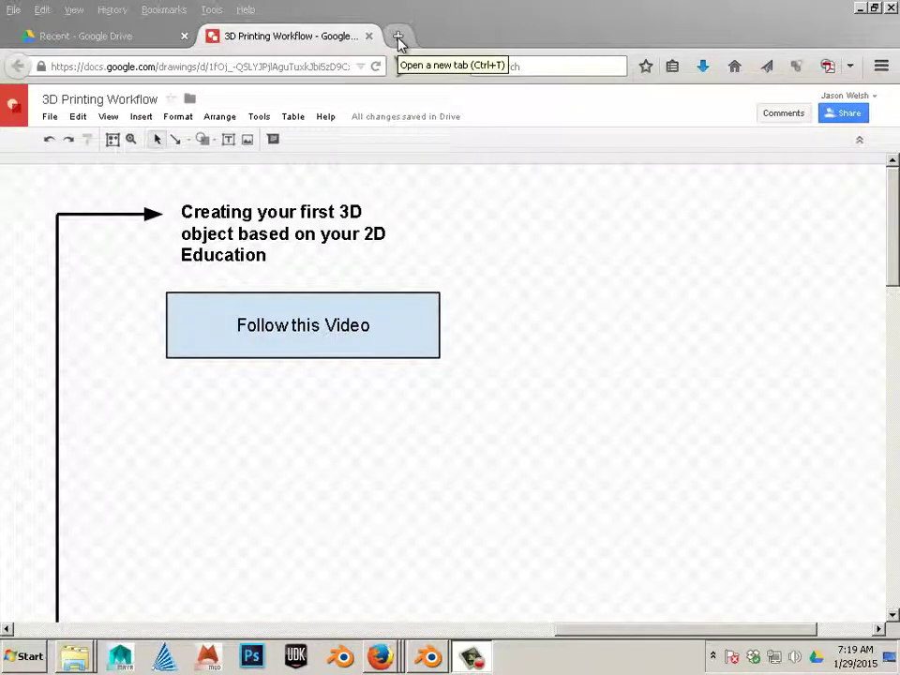
- Open a new browser tab and load the Google homepage from its thumbnail
click(397, 42)
click(384, 345)
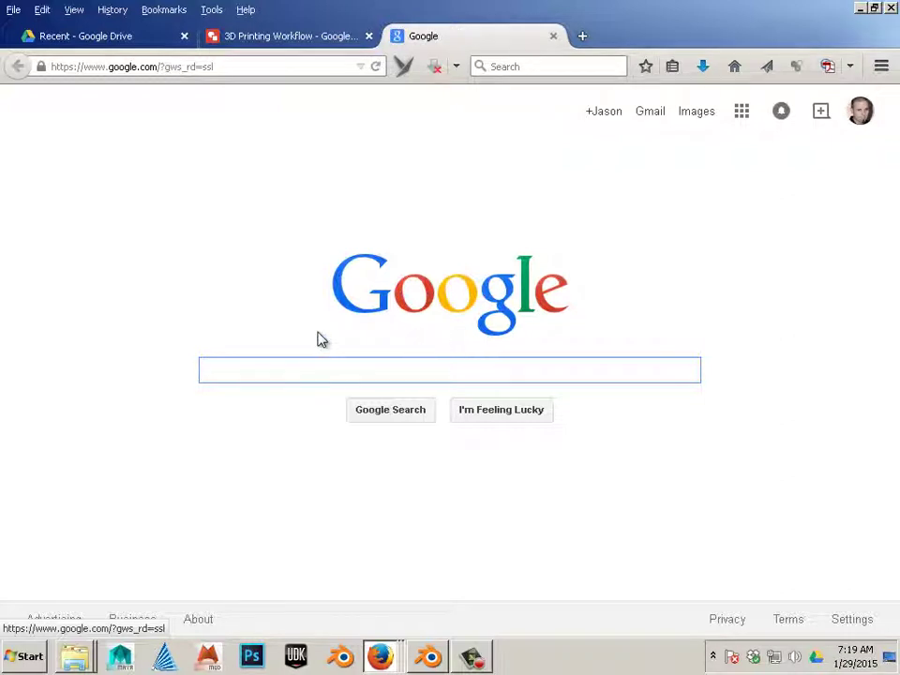
- Search Google for 'silhouette' from the suggestion and switch to Images results
text(sil)
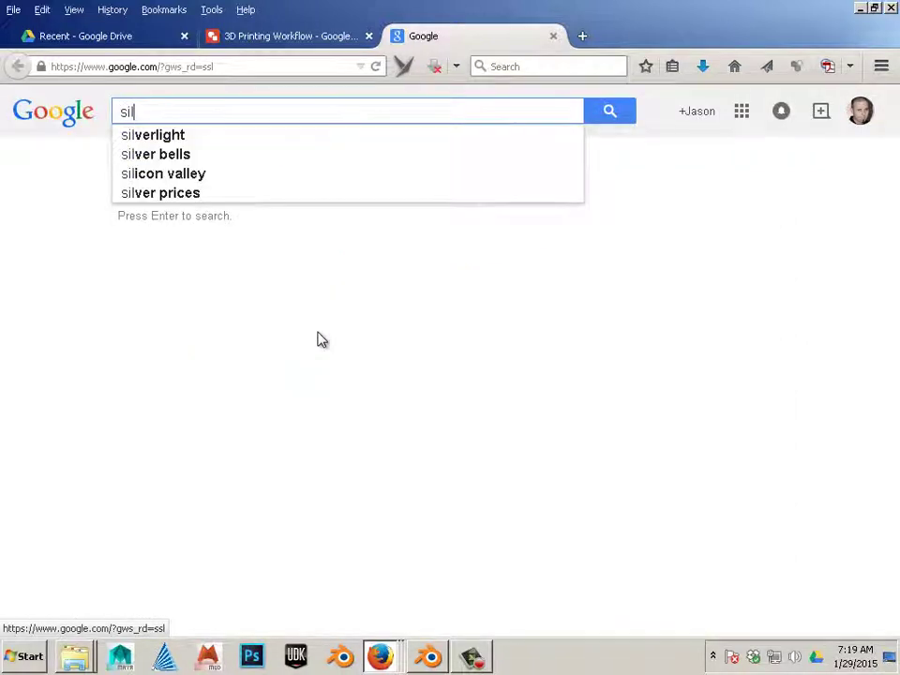
text(o)
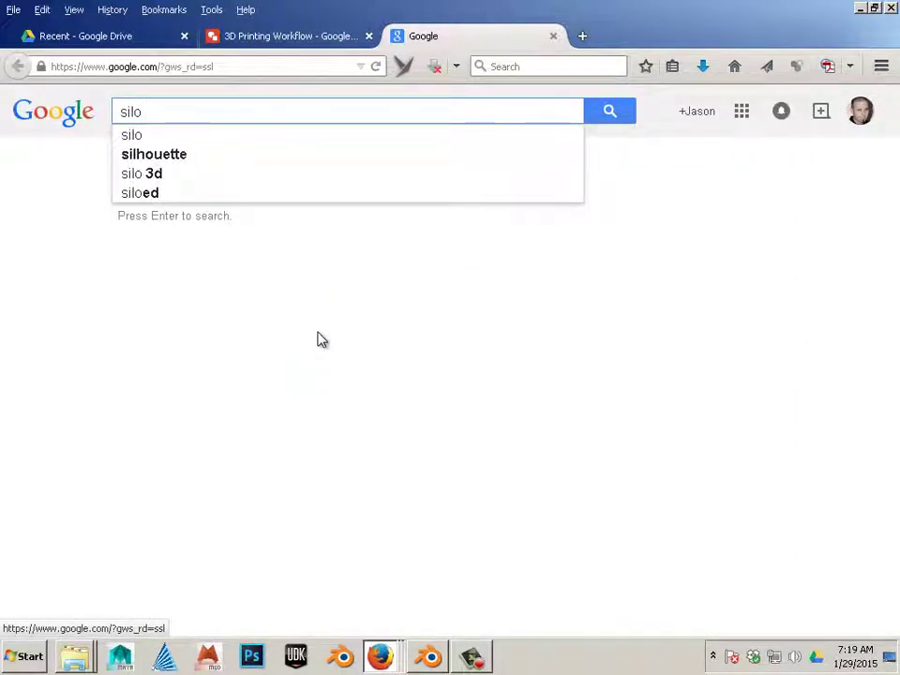
click(210, 158)
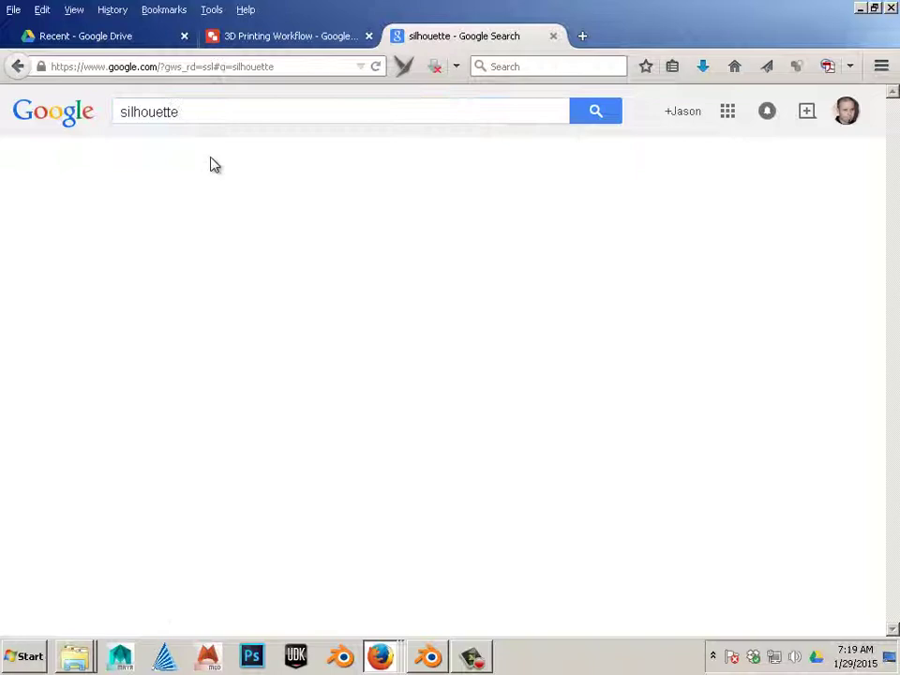
click(193, 169)
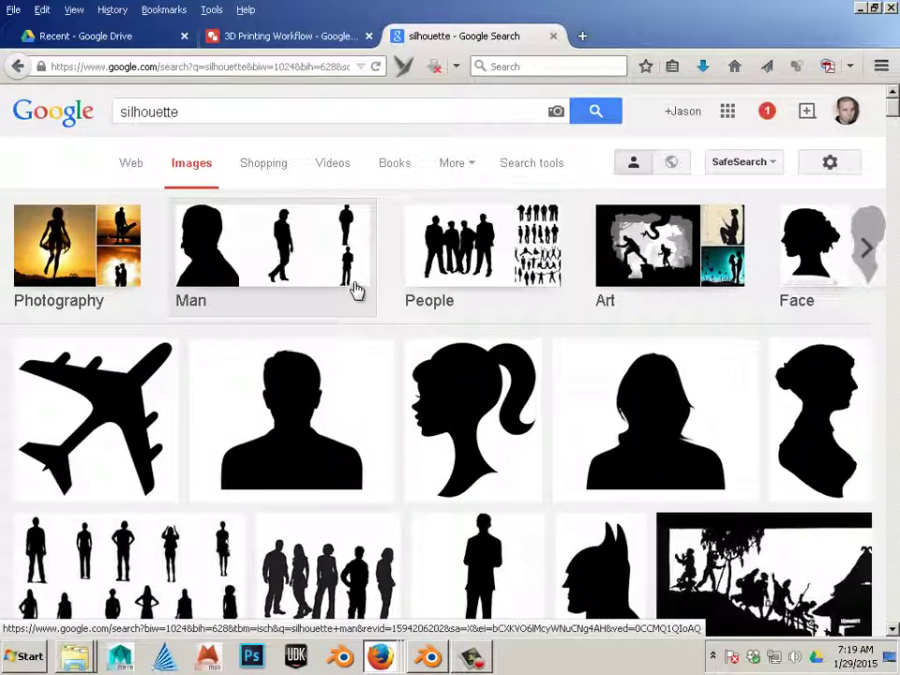
scroll(357, 291, down, 5)
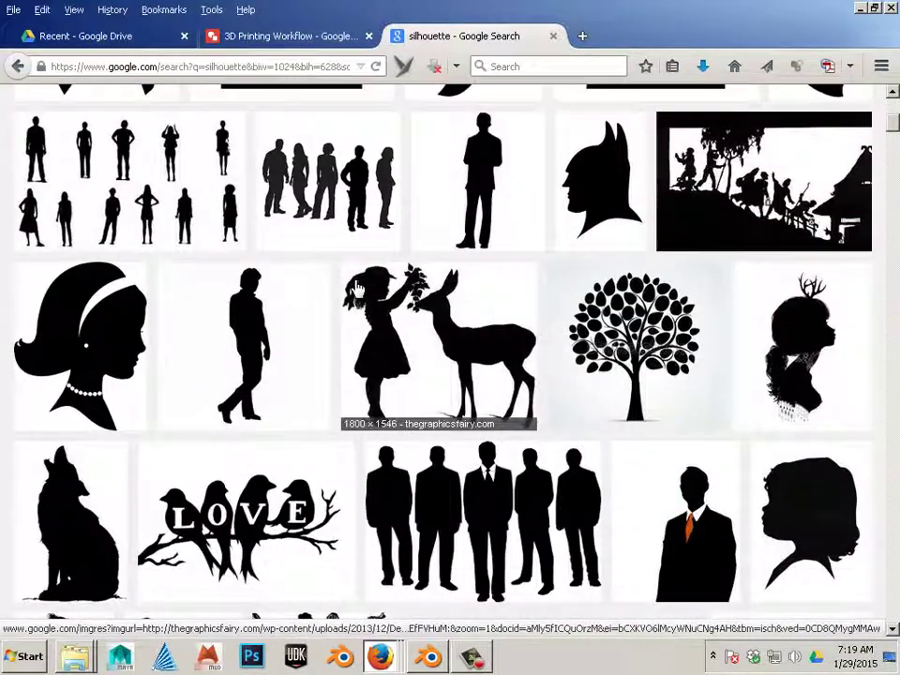
scroll(357, 288, down, 6)
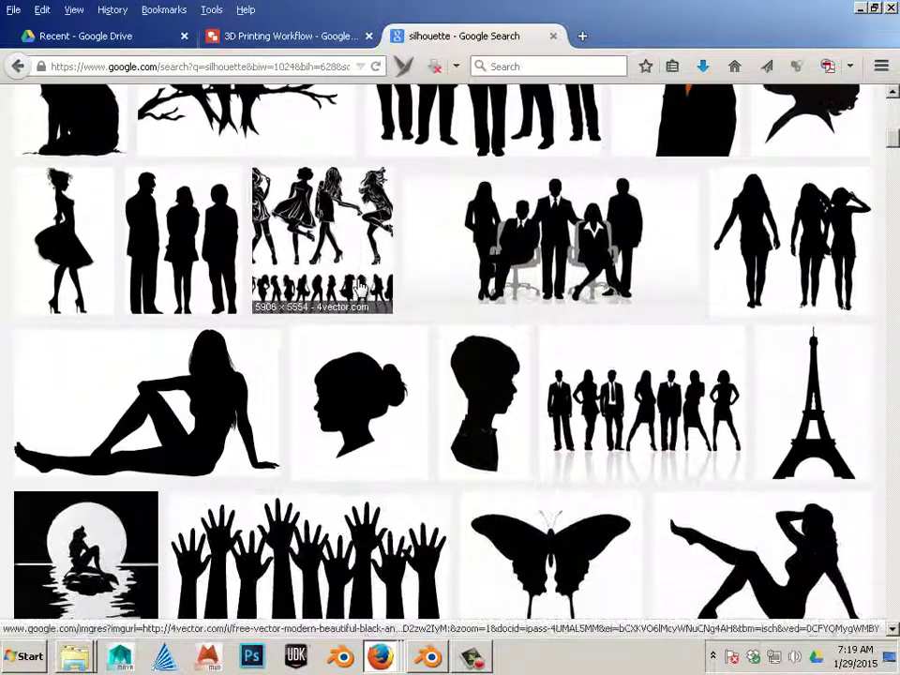
scroll(394, 300, down, 3)
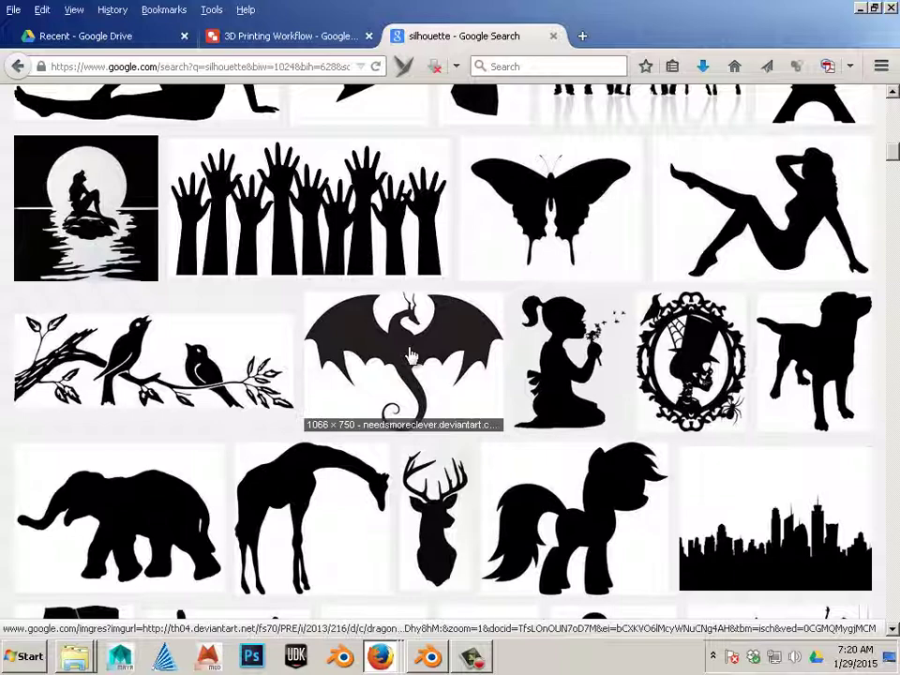
click(211, 389)
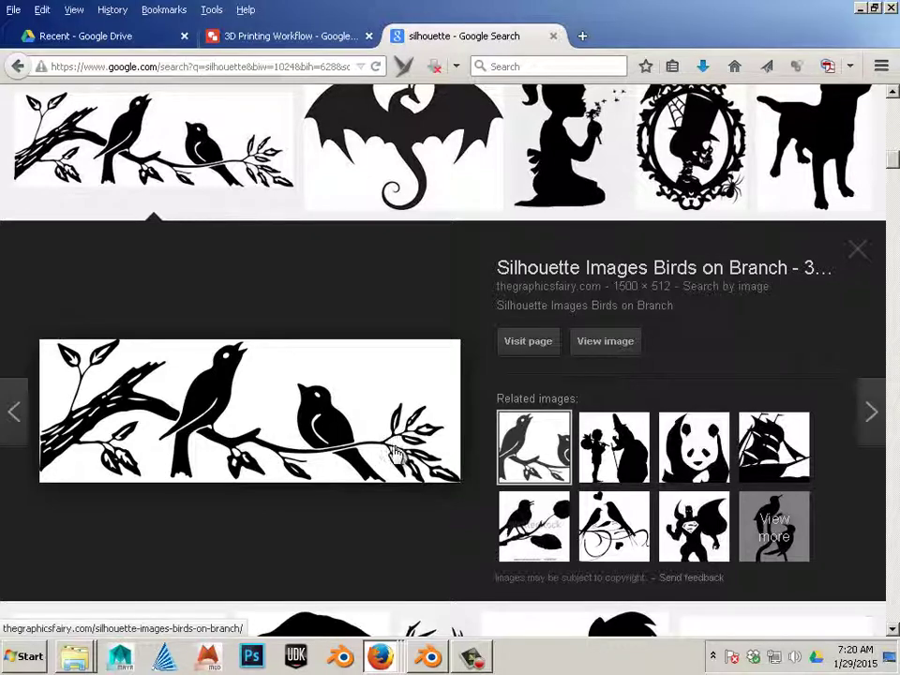
scroll(389, 441, up, 3)
click(418, 336)
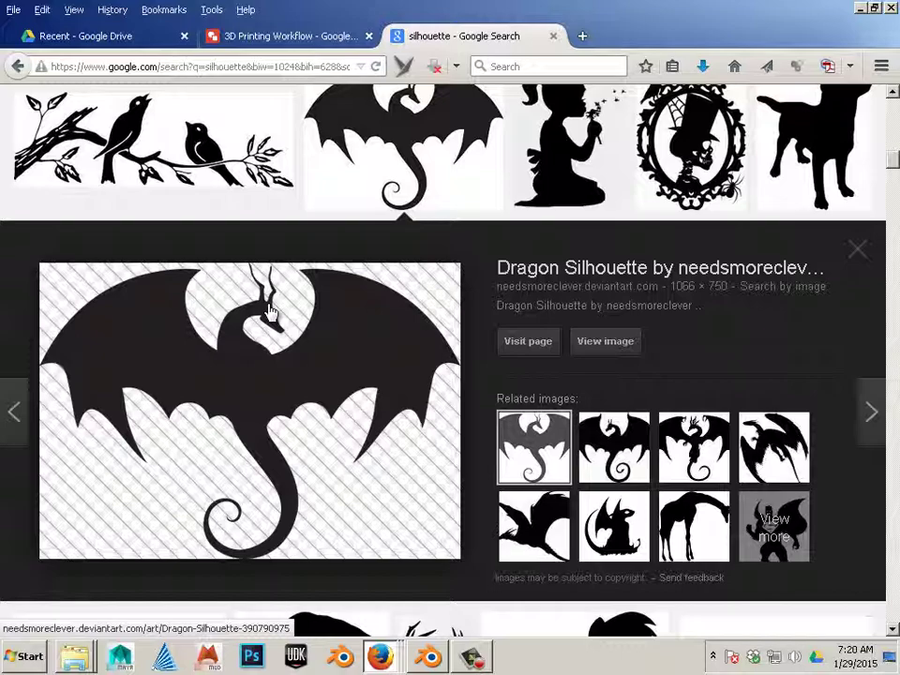
scroll(269, 311, down, 10)
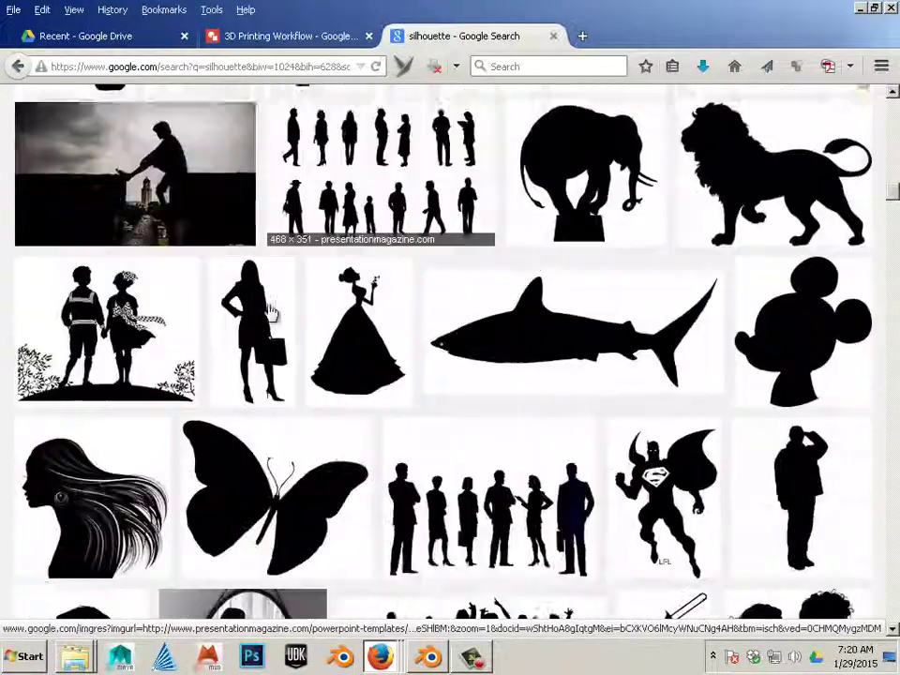
scroll(269, 312, down, 5)
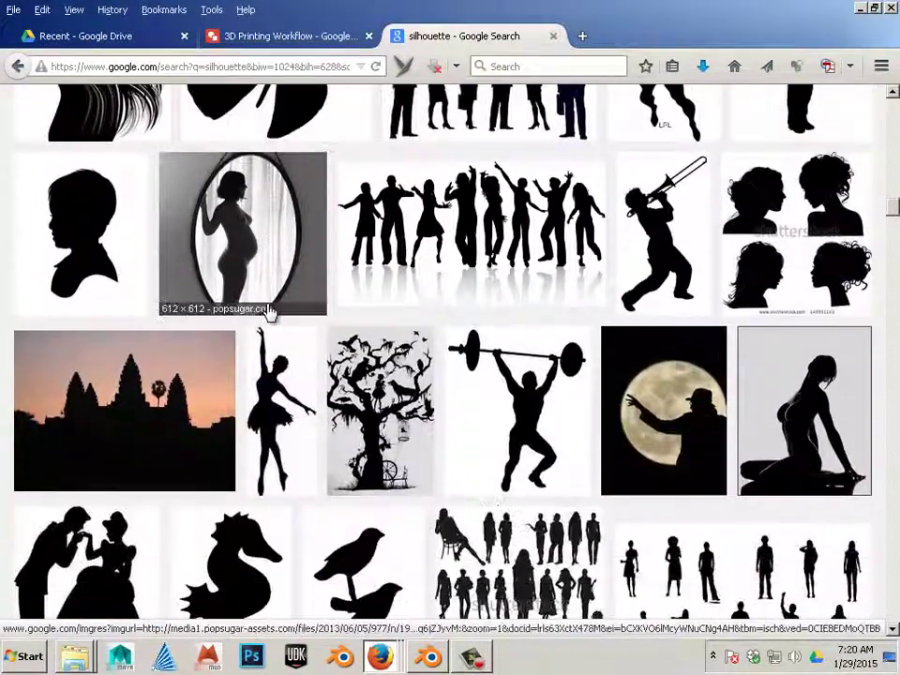
scroll(269, 311, down, 3)
click(269, 333)
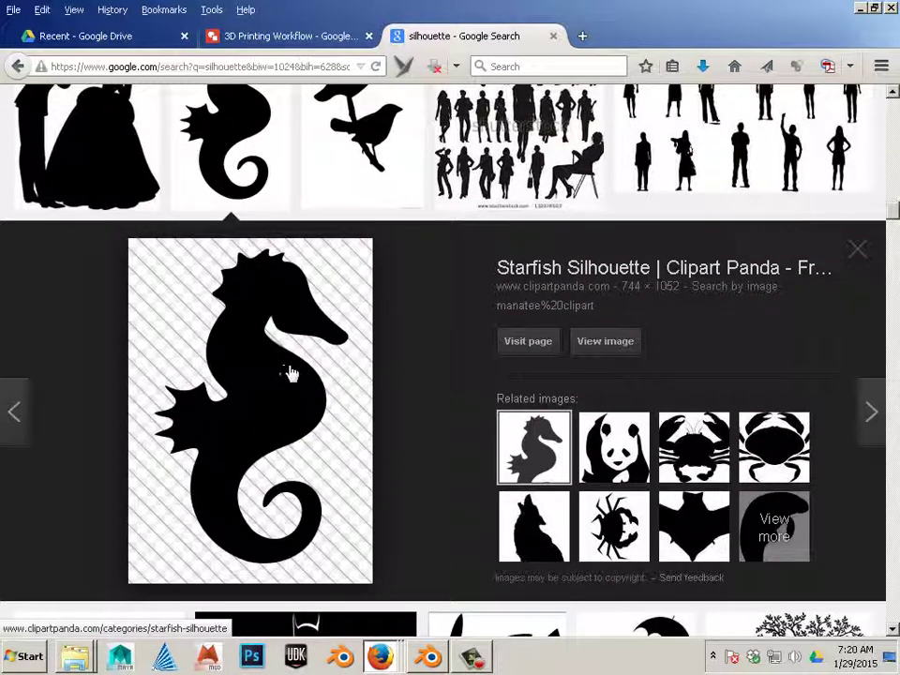
scroll(290, 373, down, 5)
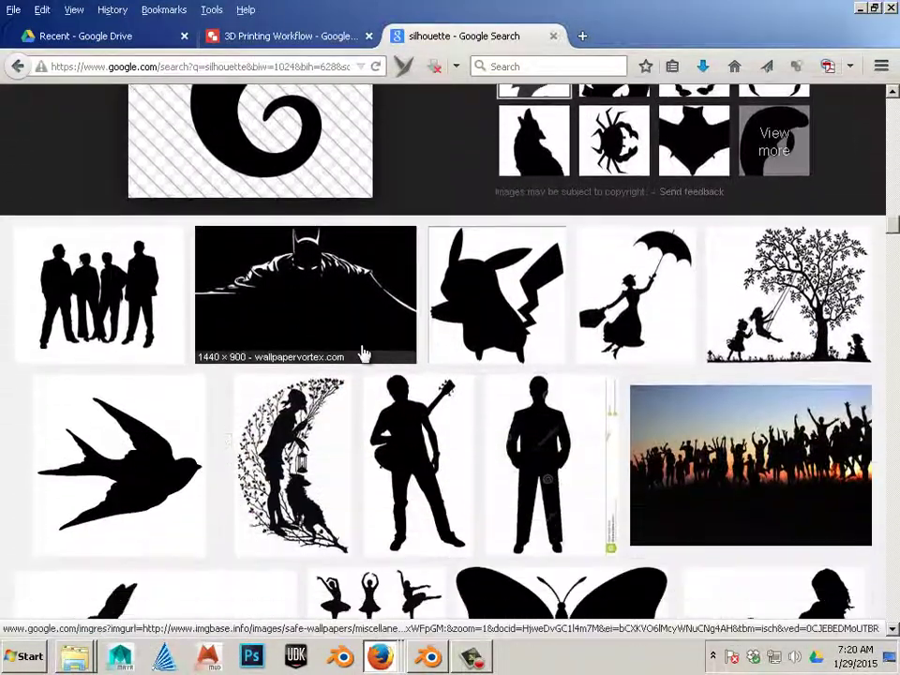
click(474, 323)
scroll(474, 325, down, 5)
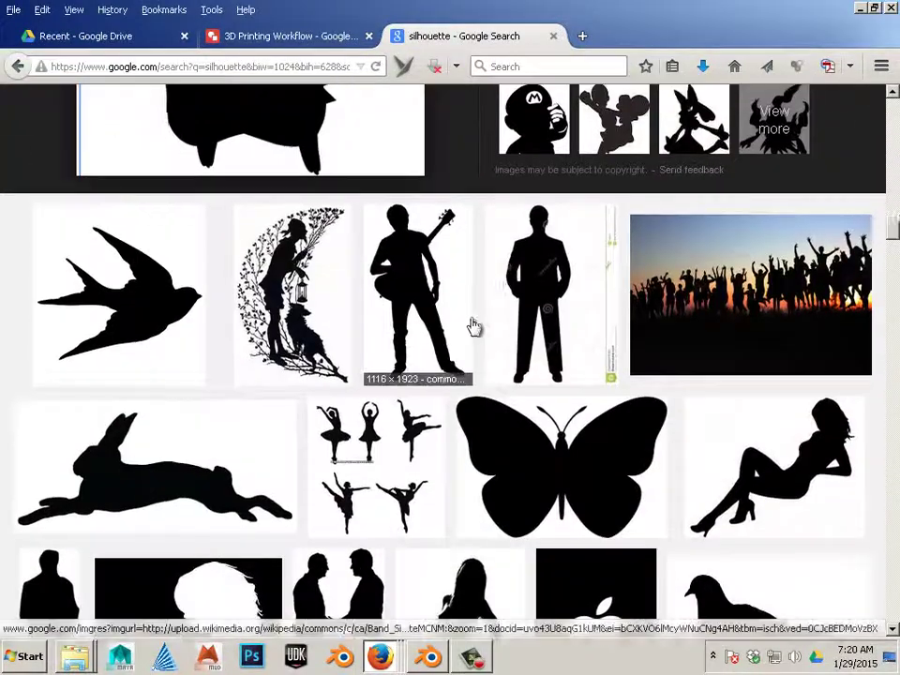
scroll(474, 325, down, 3)
scroll(470, 326, up, 2)
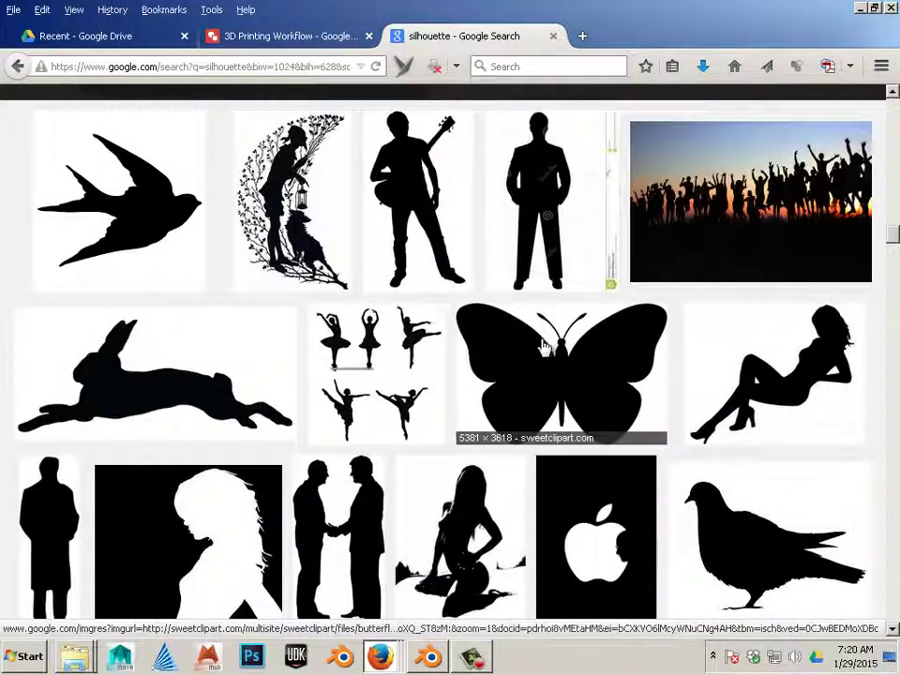
- Preview the black butterfly silhouette thumbnail in the results
click(470, 325)
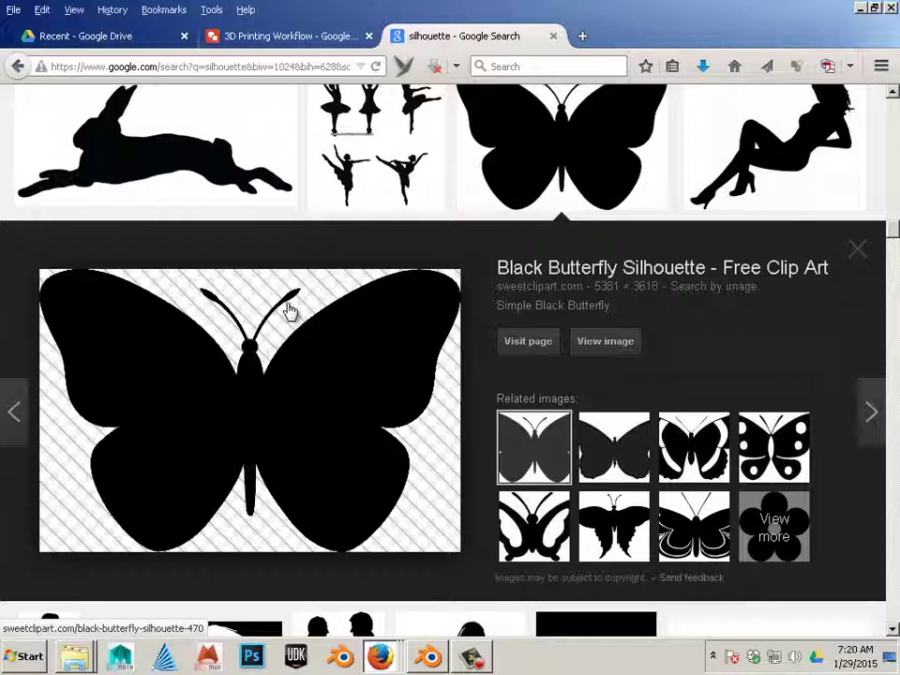
scroll(265, 333, down, 8)
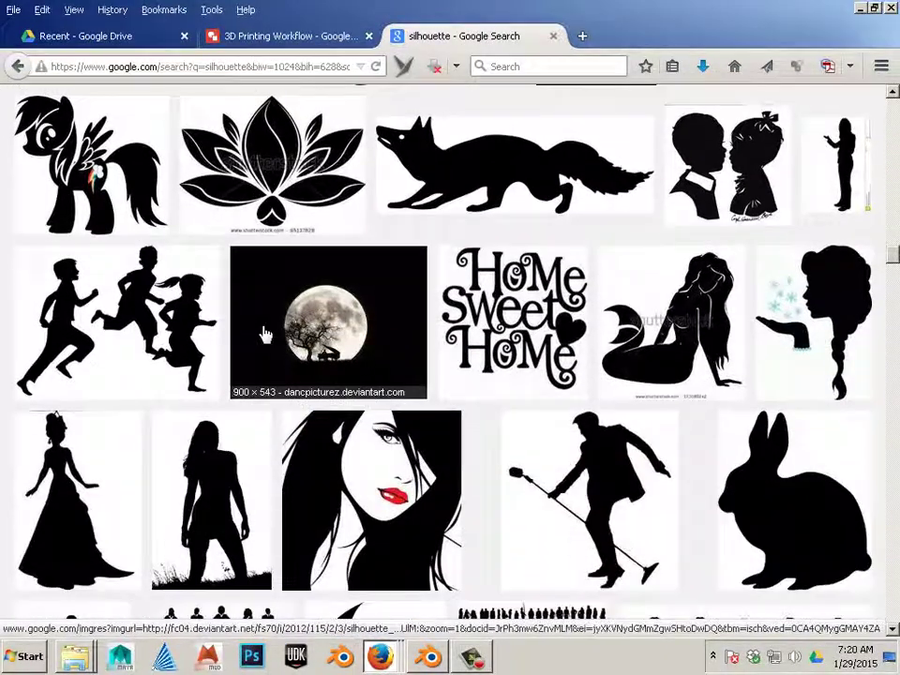
scroll(265, 333, down, 9)
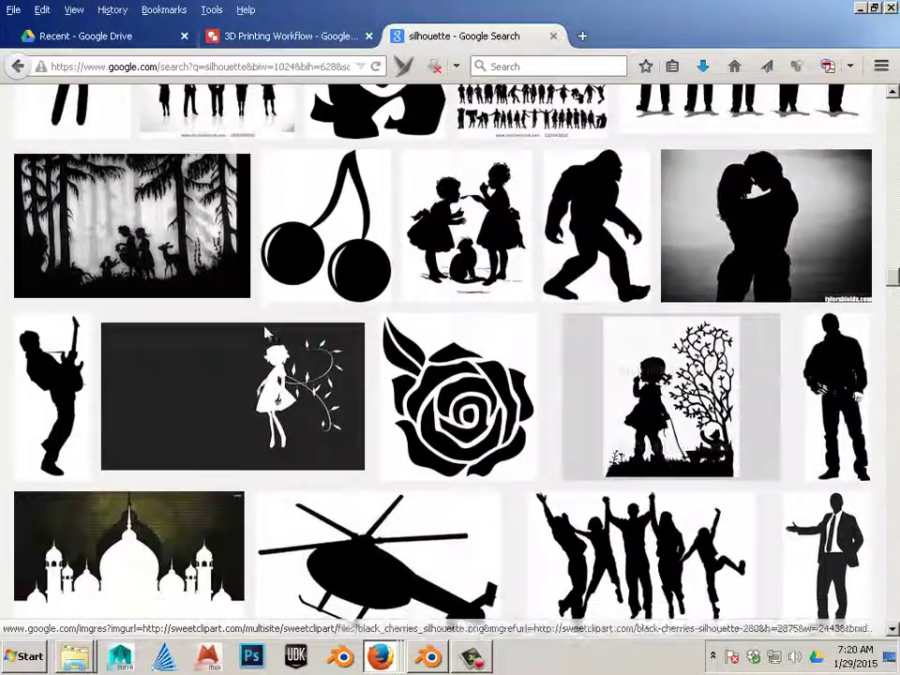
scroll(267, 334, down, 3)
scroll(272, 340, up, 3)
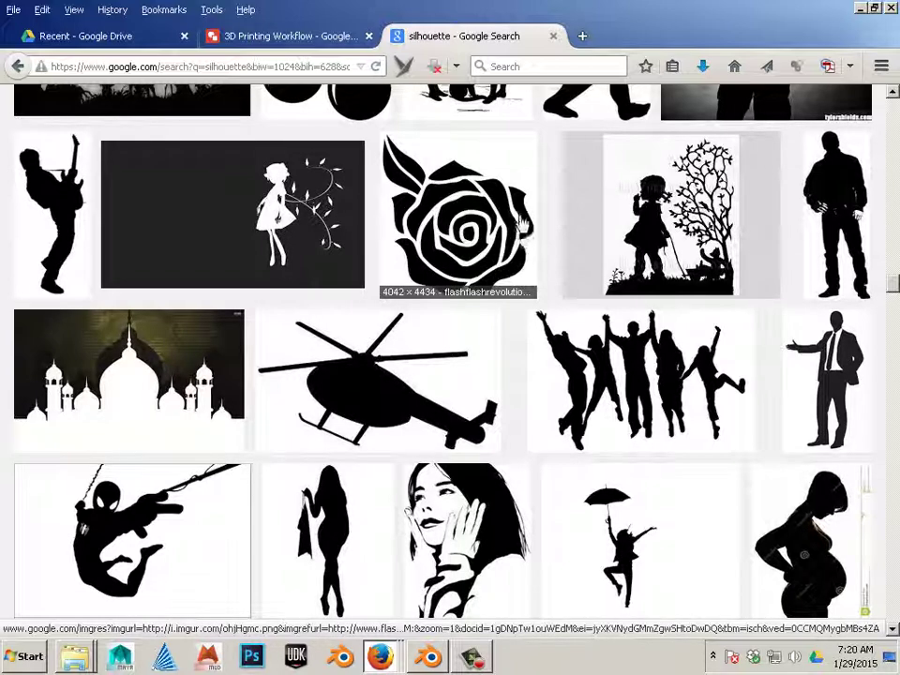
- Scroll down through the silhouette image results and back up to the butterfly
scroll(396, 283, down, 5)
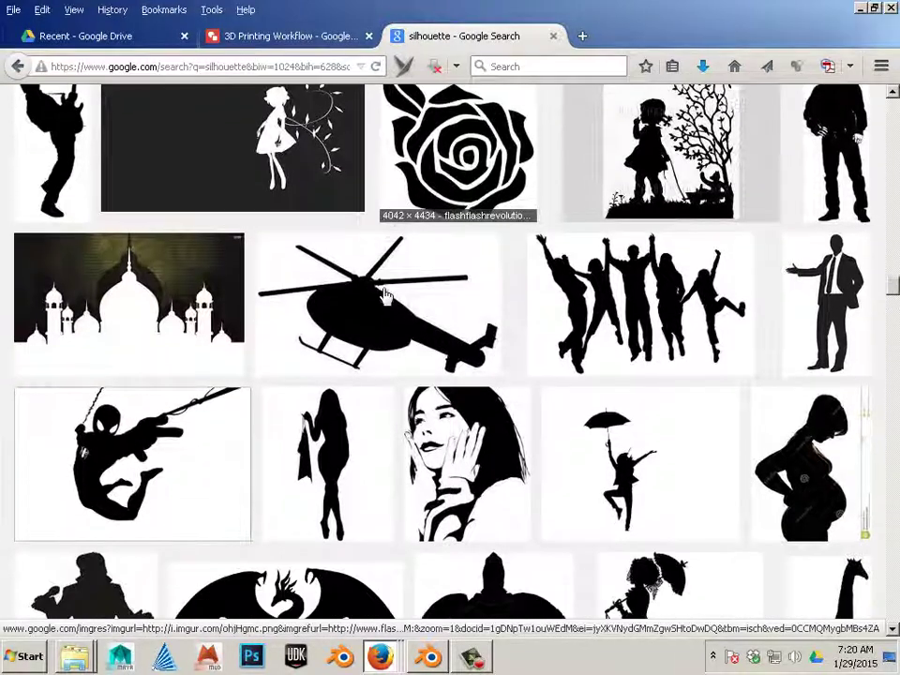
scroll(385, 298, down, 8)
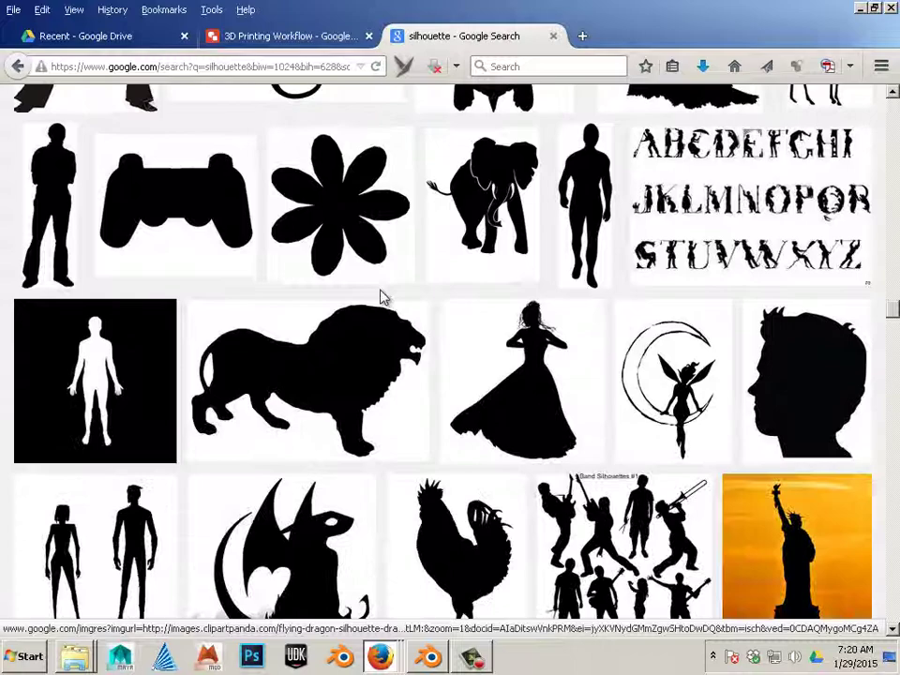
scroll(383, 298, down, 10)
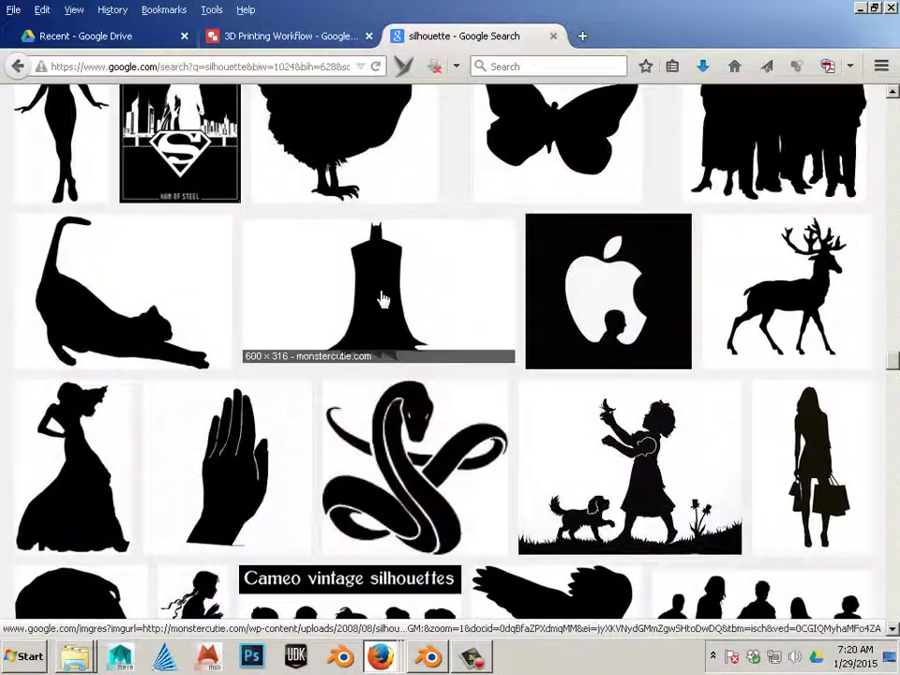
scroll(383, 299, down, 6)
scroll(382, 298, down, 6)
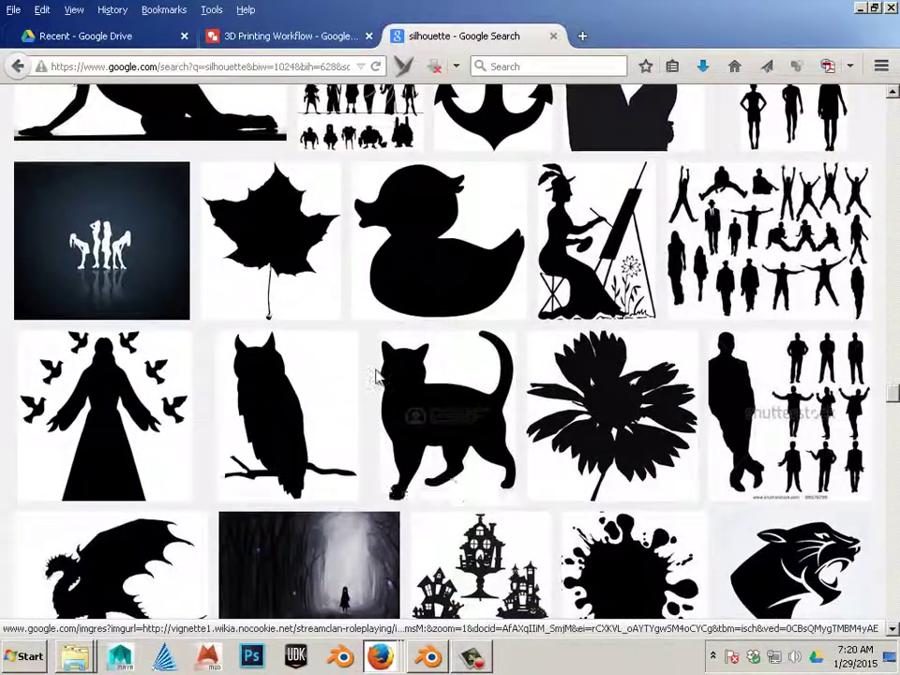
scroll(375, 375, down, 8)
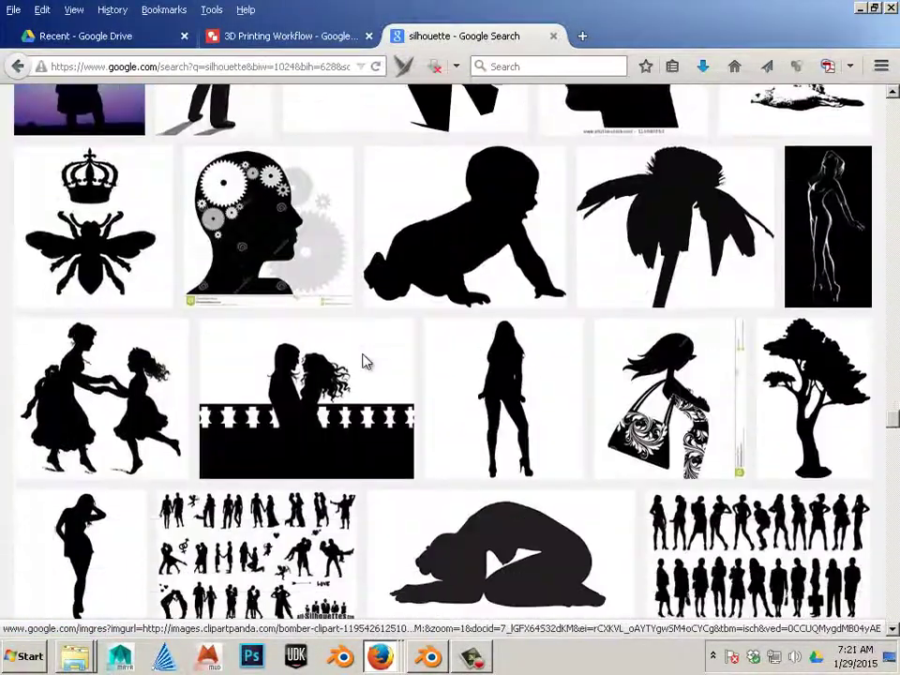
scroll(366, 363, down, 8)
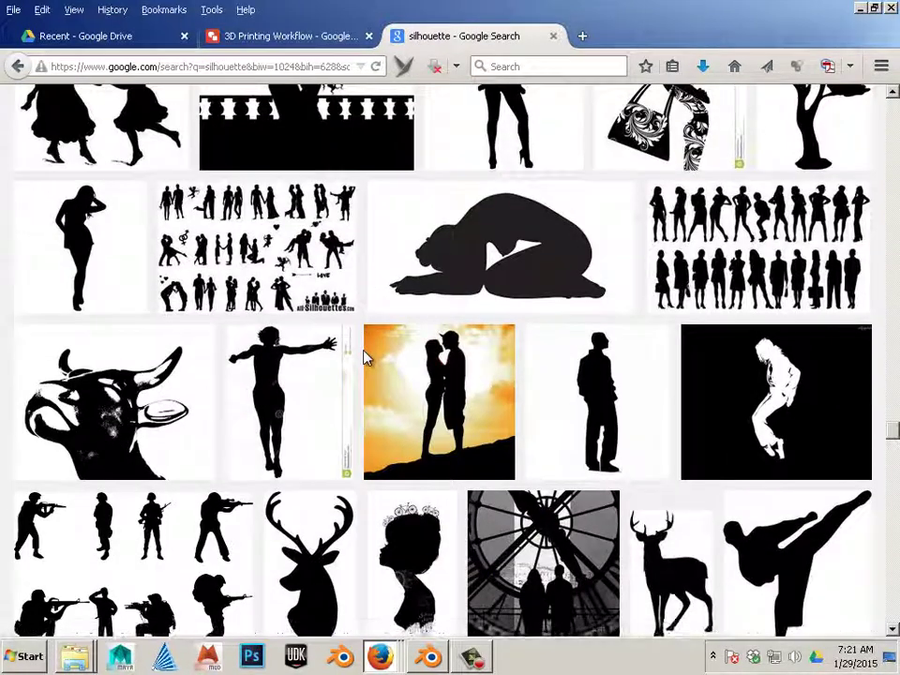
scroll(366, 357, down, 10)
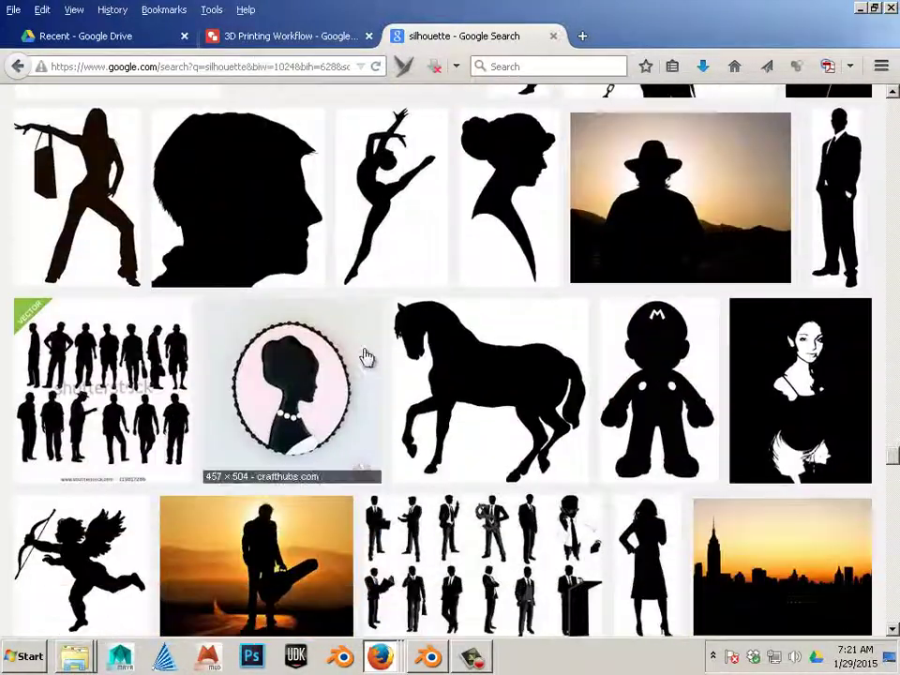
scroll(366, 356, down, 5)
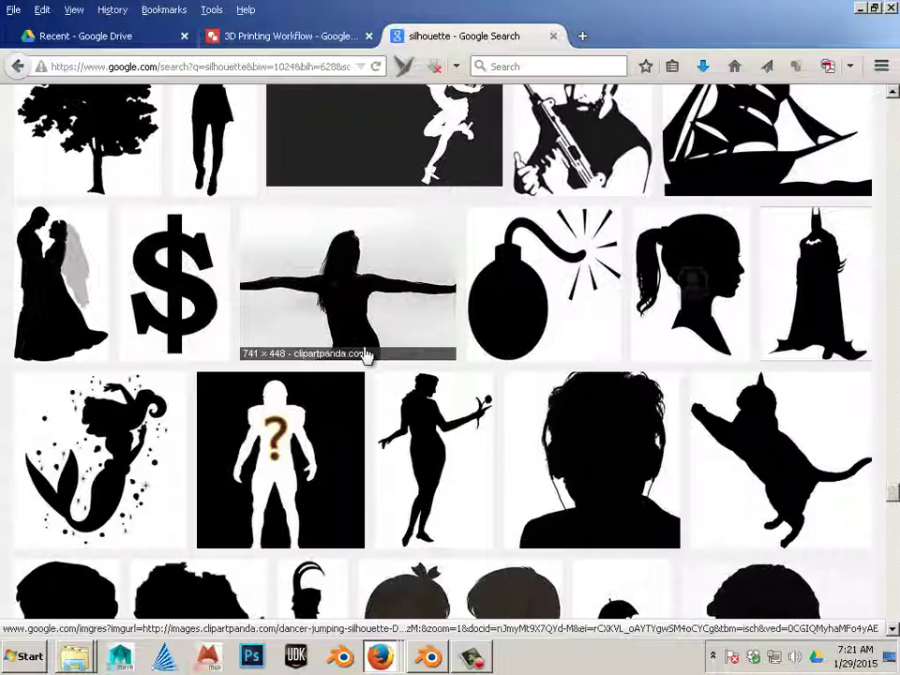
scroll(365, 355, down, 7)
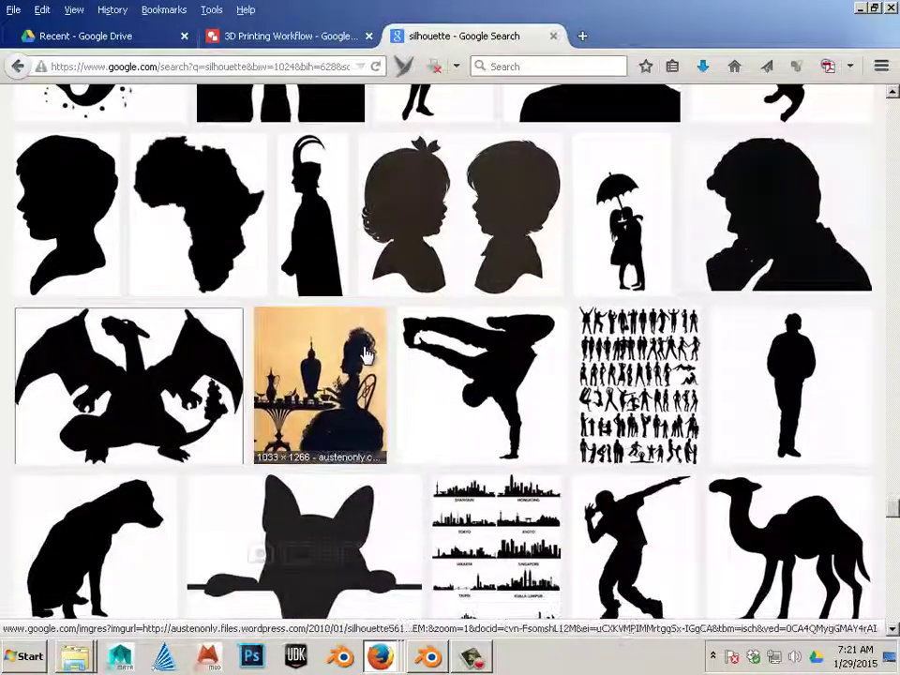
scroll(366, 356, down, 8)
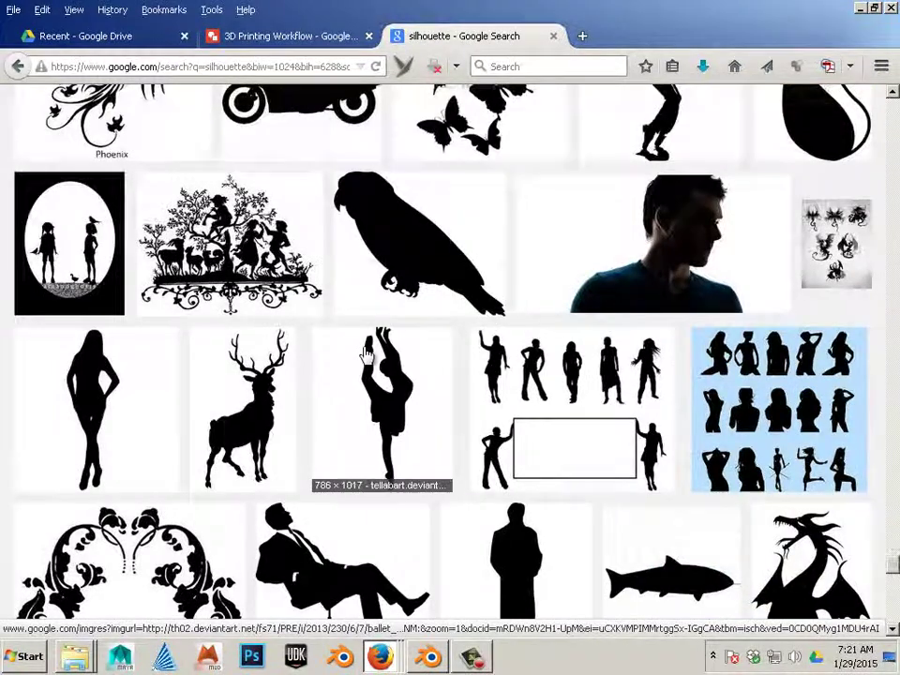
scroll(366, 353, down, 6)
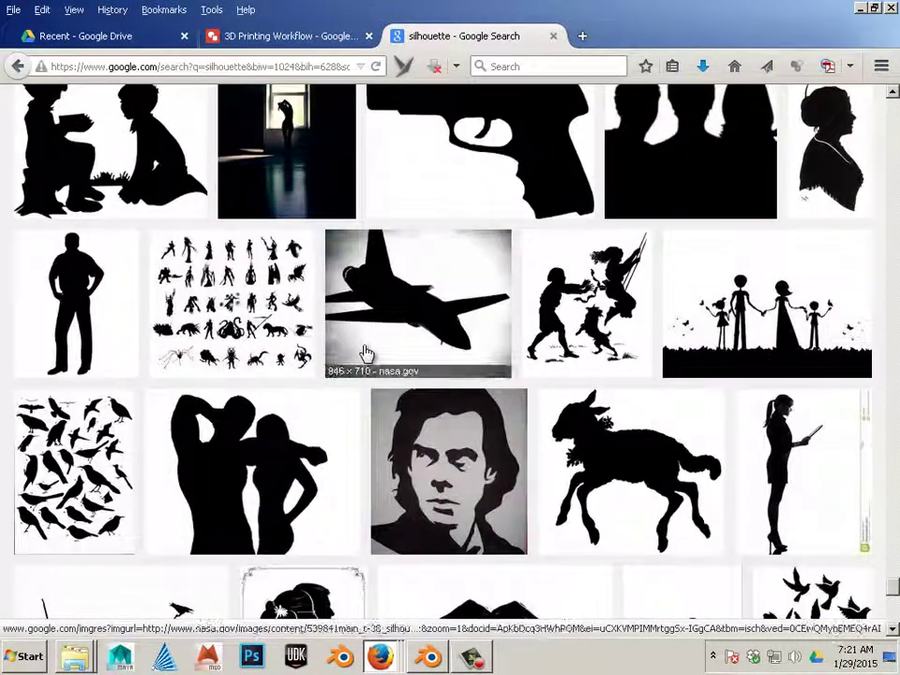
scroll(366, 354, down, 8)
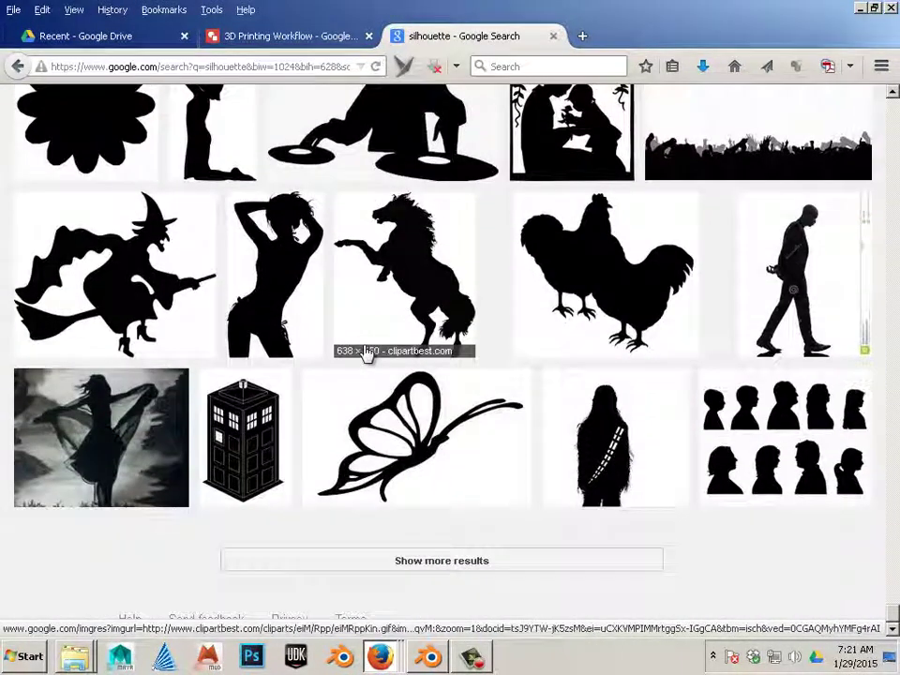
scroll(367, 353, up, 15)
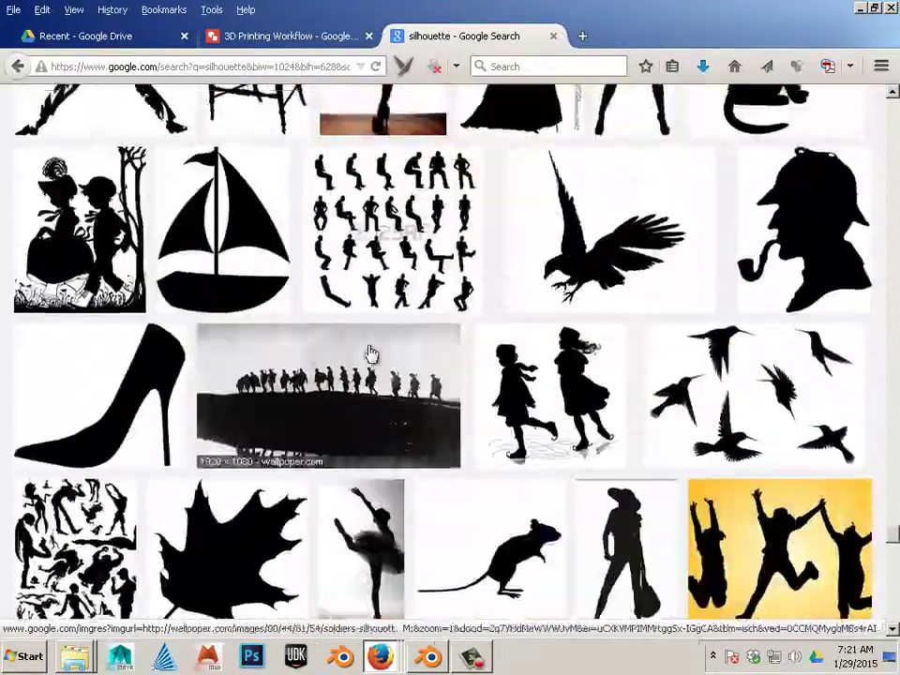
scroll(371, 354, up, 15)
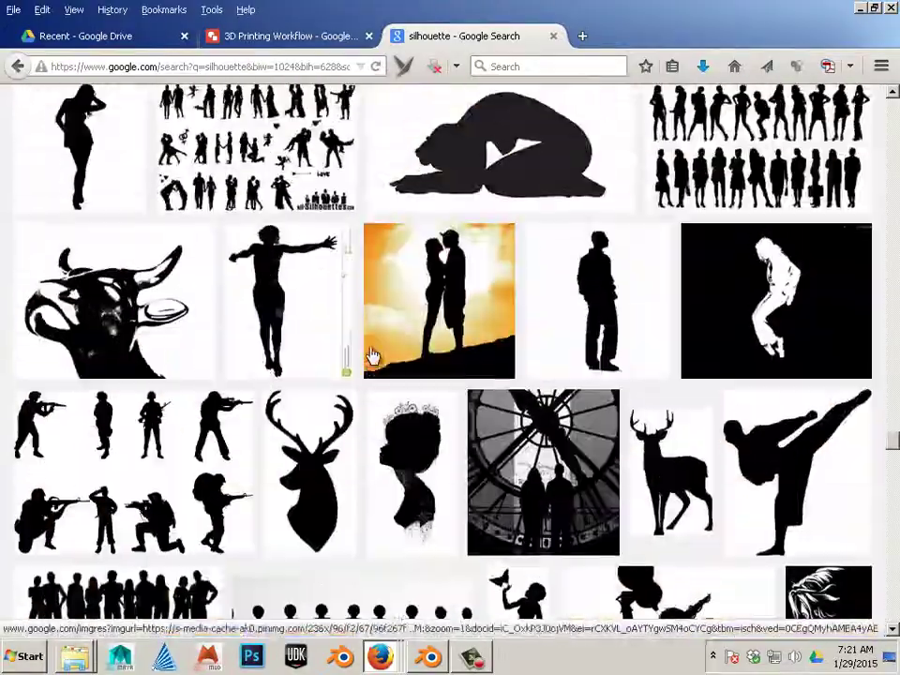
scroll(372, 356, up, 15)
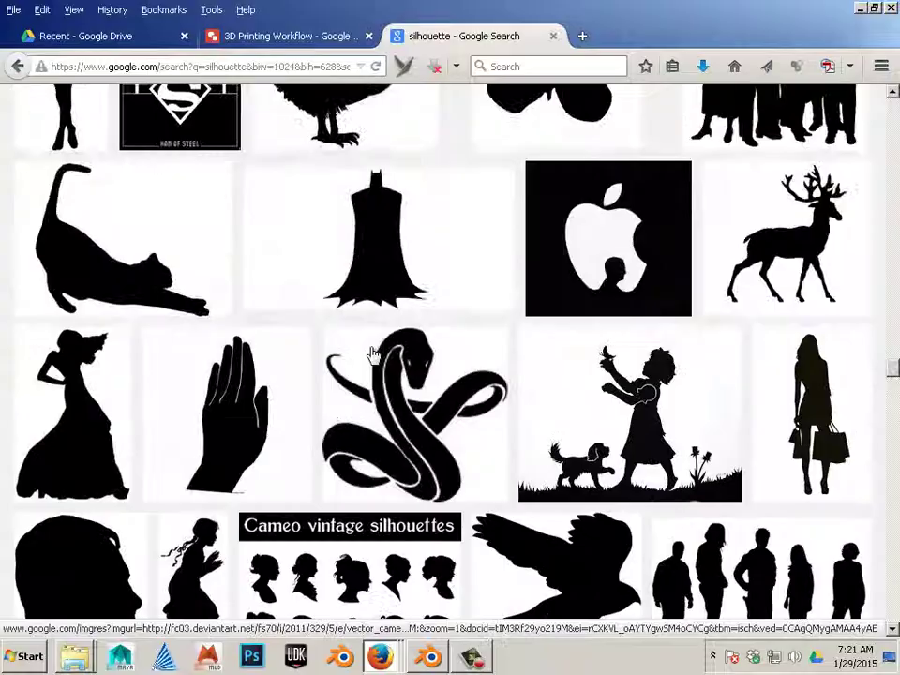
scroll(372, 355, up, 15)
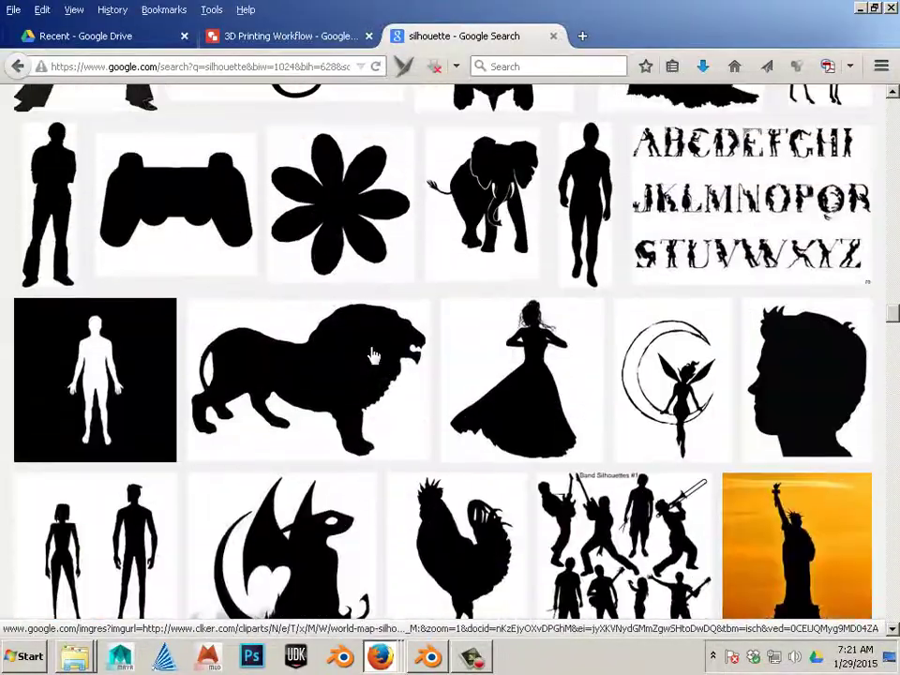
scroll(372, 354, up, 15)
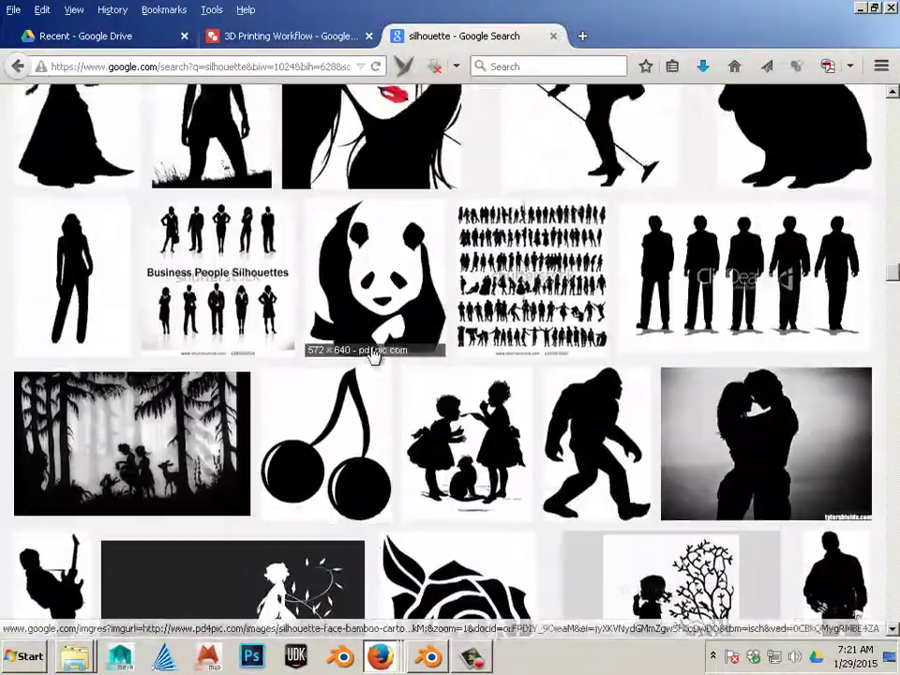
scroll(373, 355, up, 15)
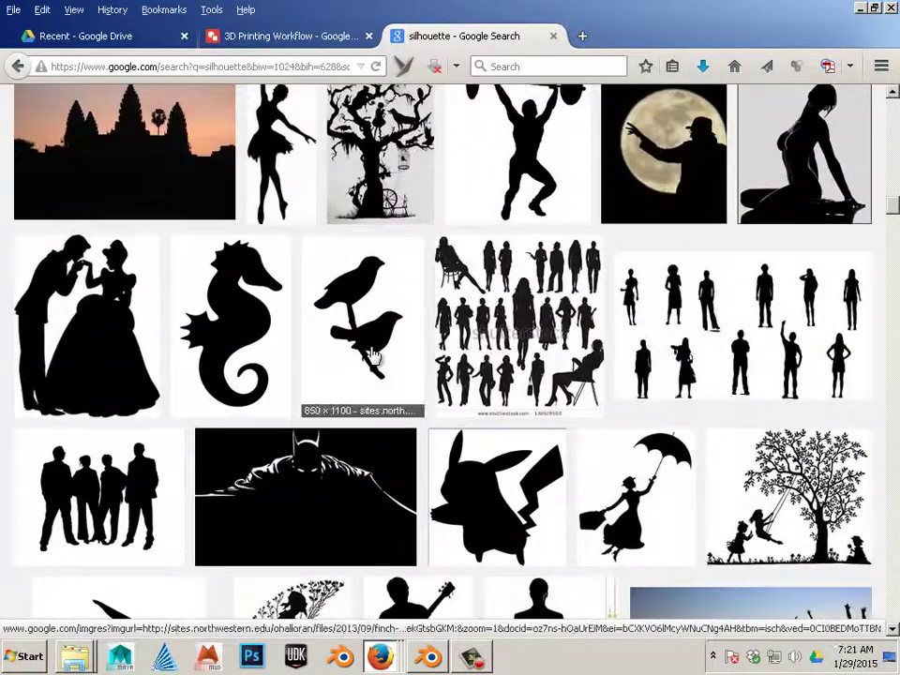
scroll(372, 355, up, 15)
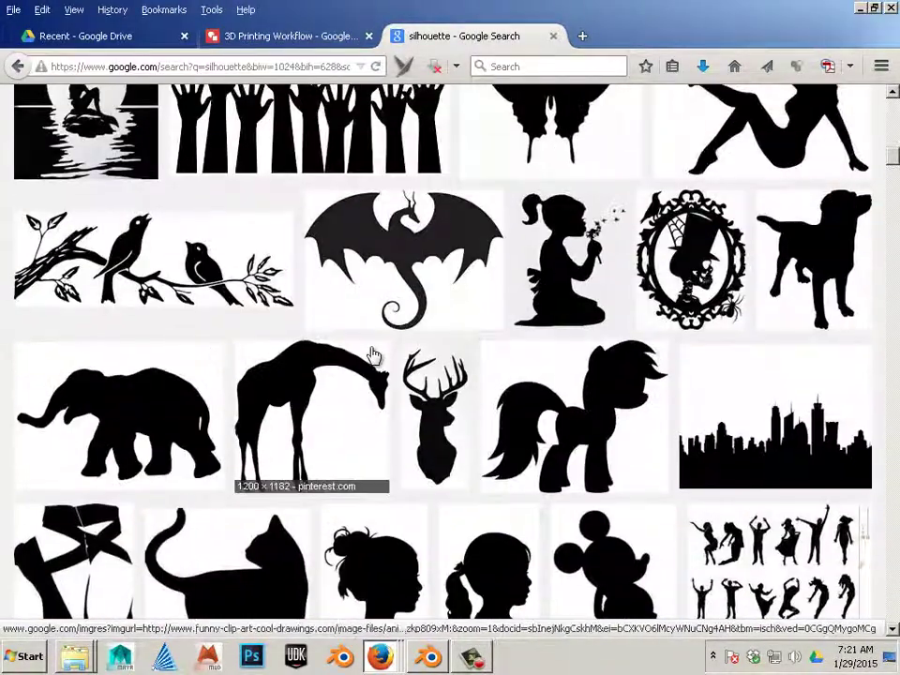
scroll(373, 355, up, 8)
- Enlarge the butterfly preview, visit its publicdomainpictures.net page, then return to the preview
click(541, 493)
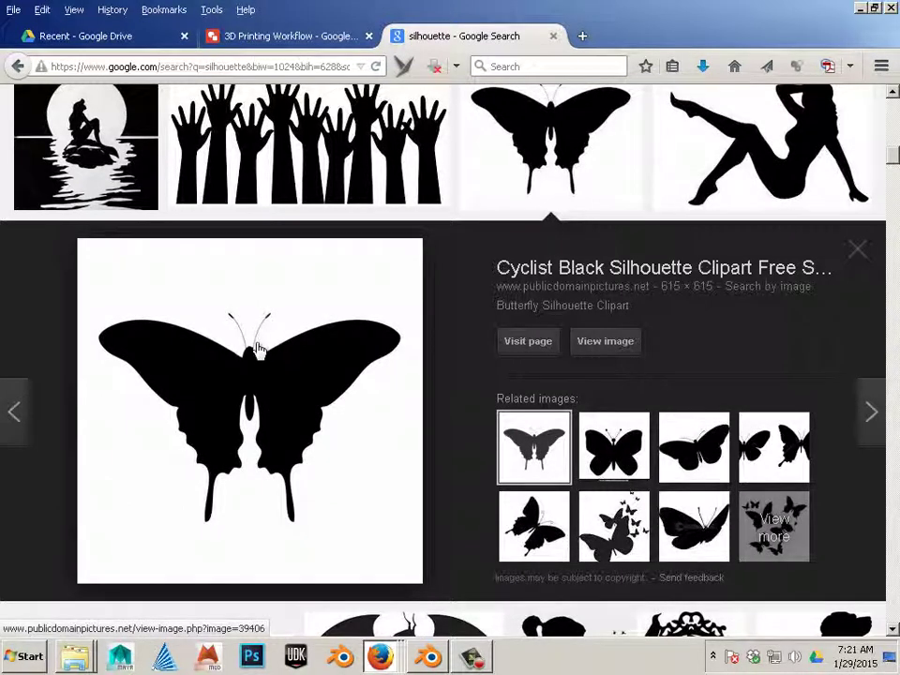
click(282, 410)
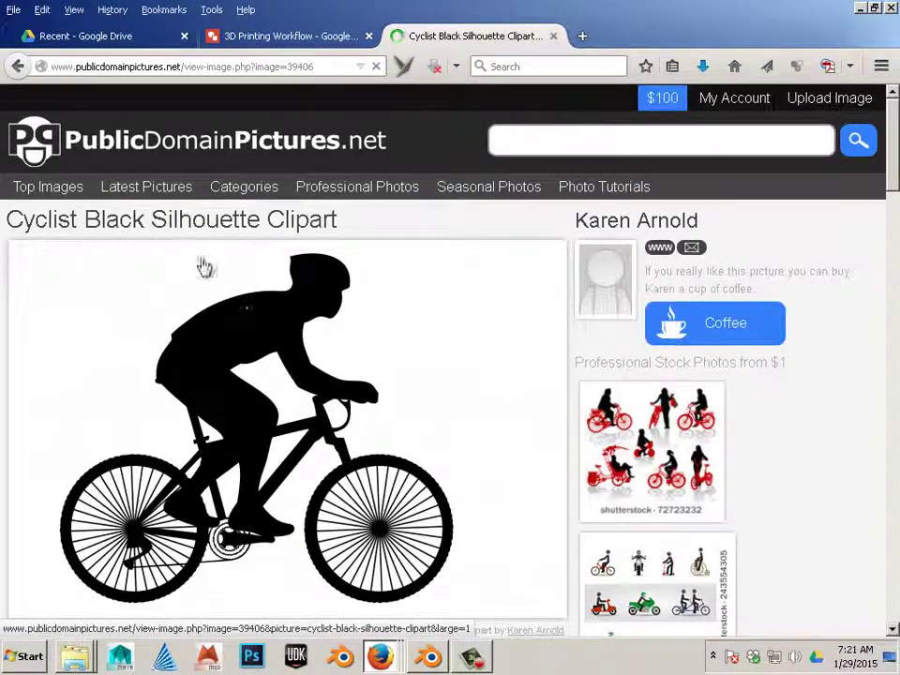
scroll(201, 265, down, 6)
scroll(226, 341, up, 6)
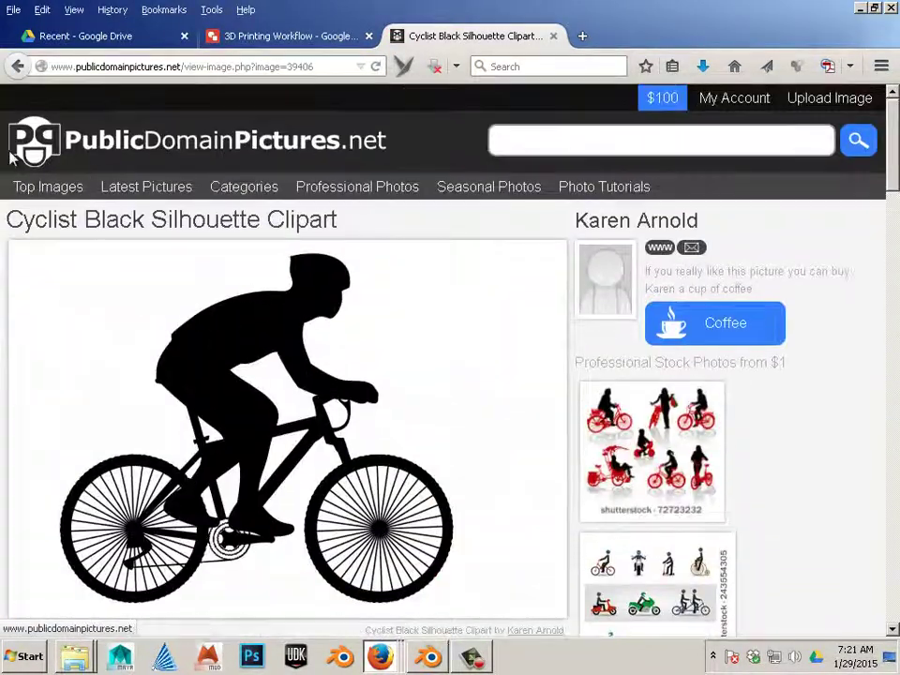
key(alt+Left)
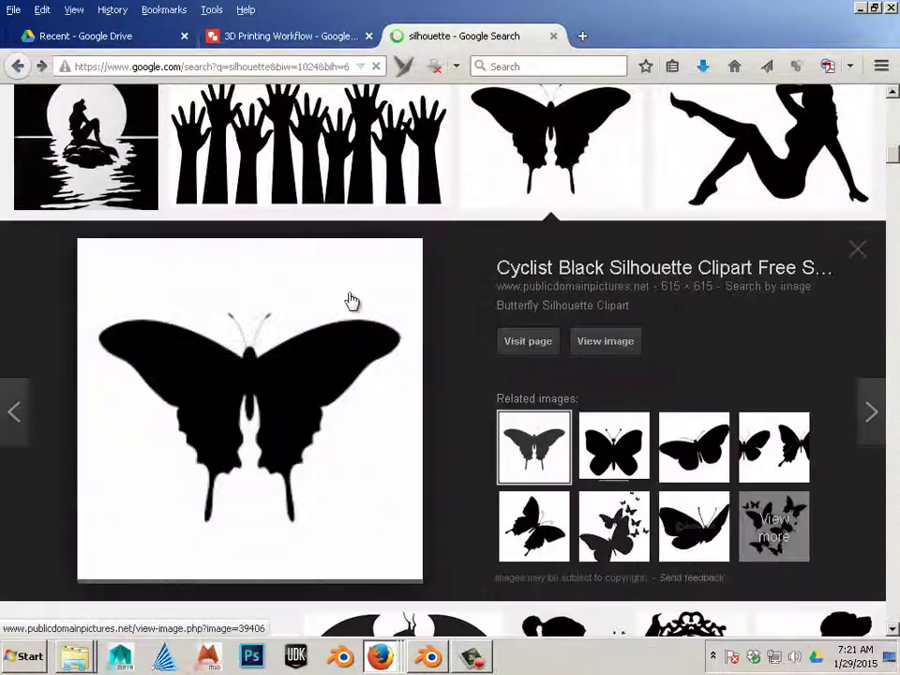
- Use Save Image As to store the butterfly as butterfly-silhouette-clipart.jpg on the Desktop
right_click(278, 398)
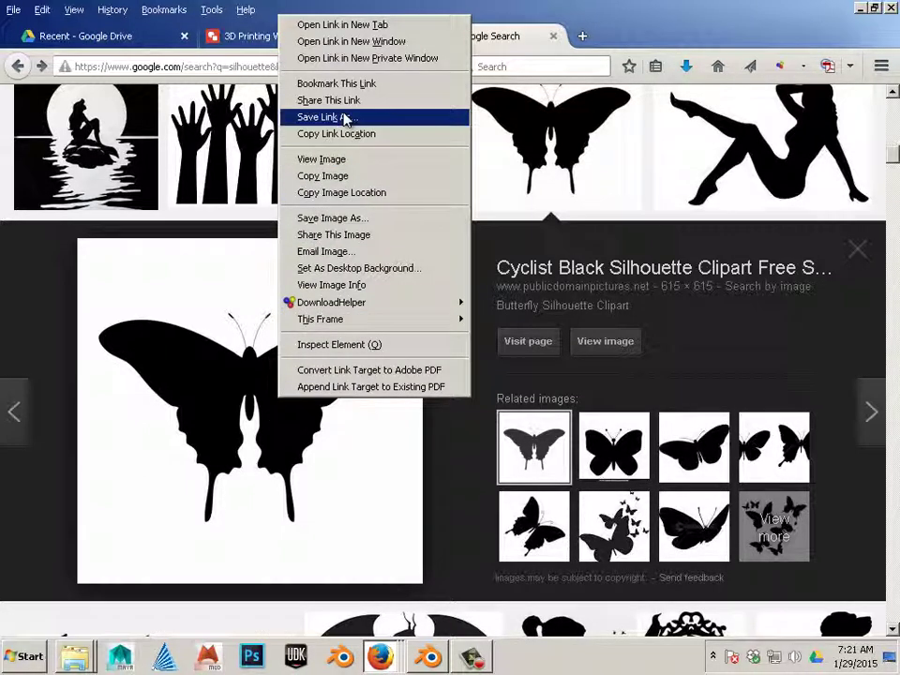
click(349, 219)
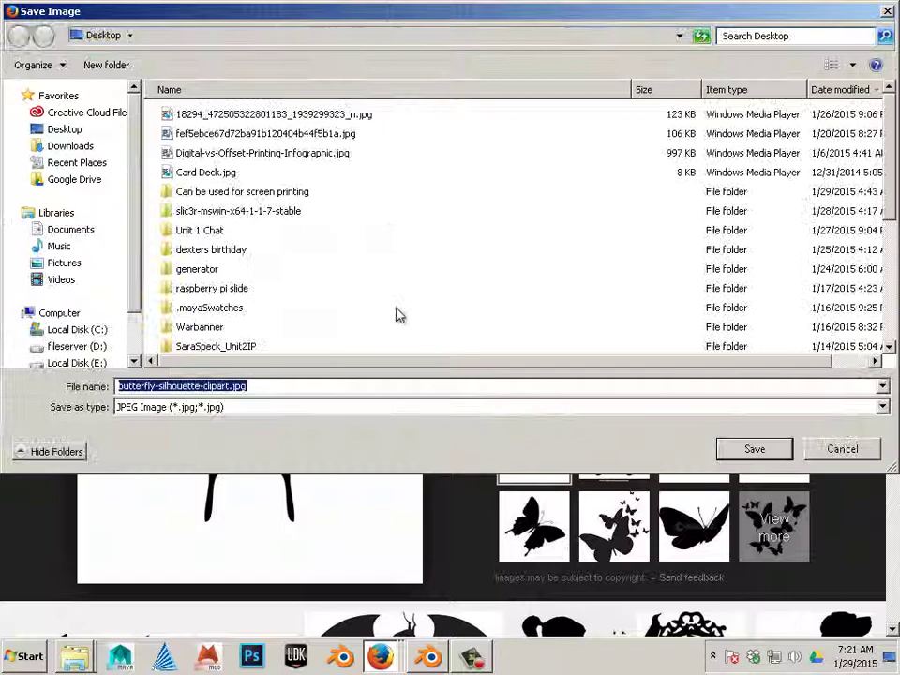
click(756, 449)
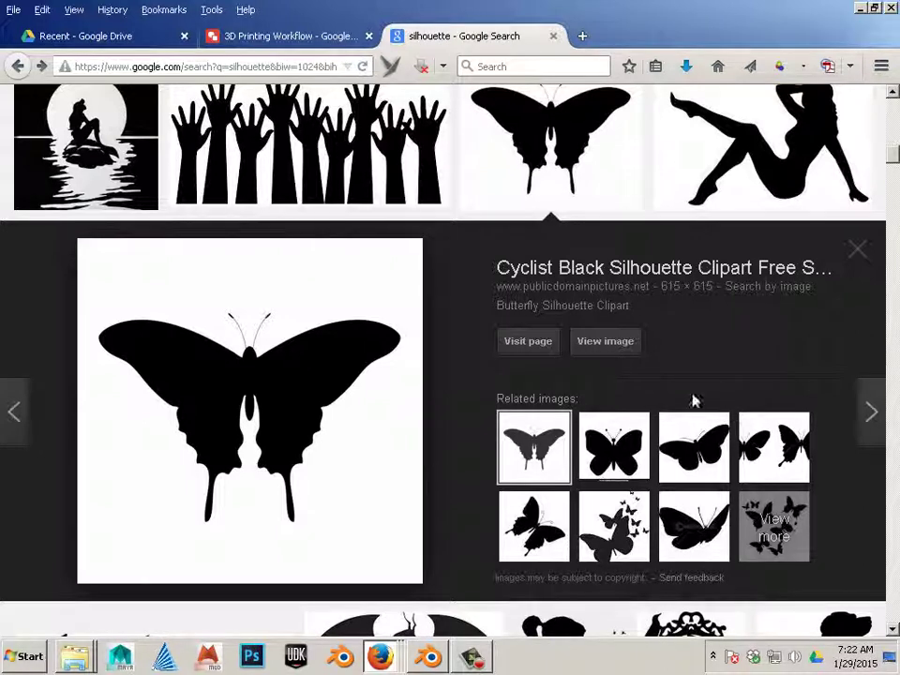
- Launch Adobe Illustrator CC 2014 from the Start menu program list
click(17, 659)
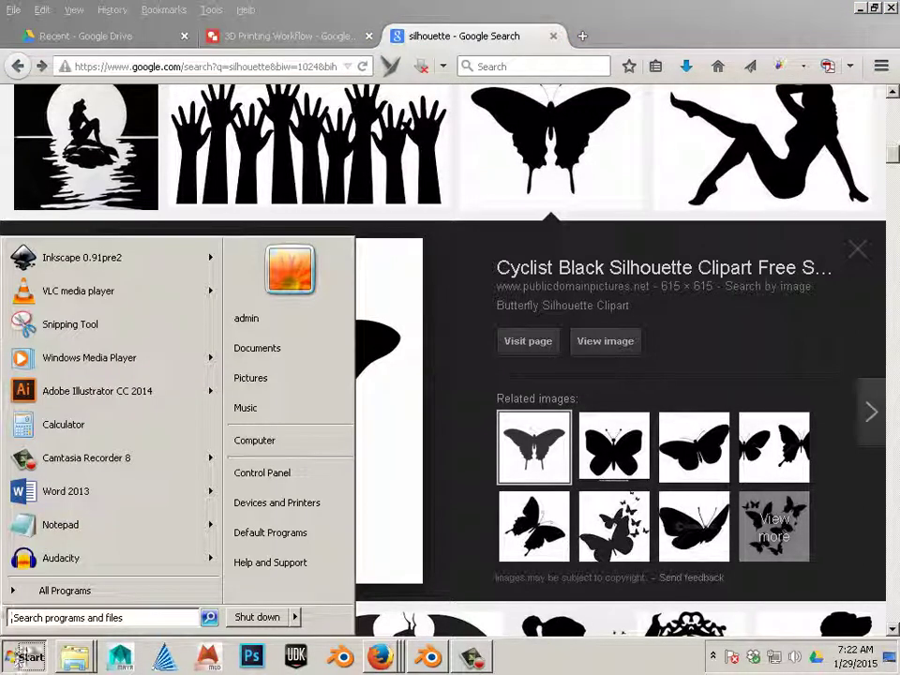
mouse_move(78, 398)
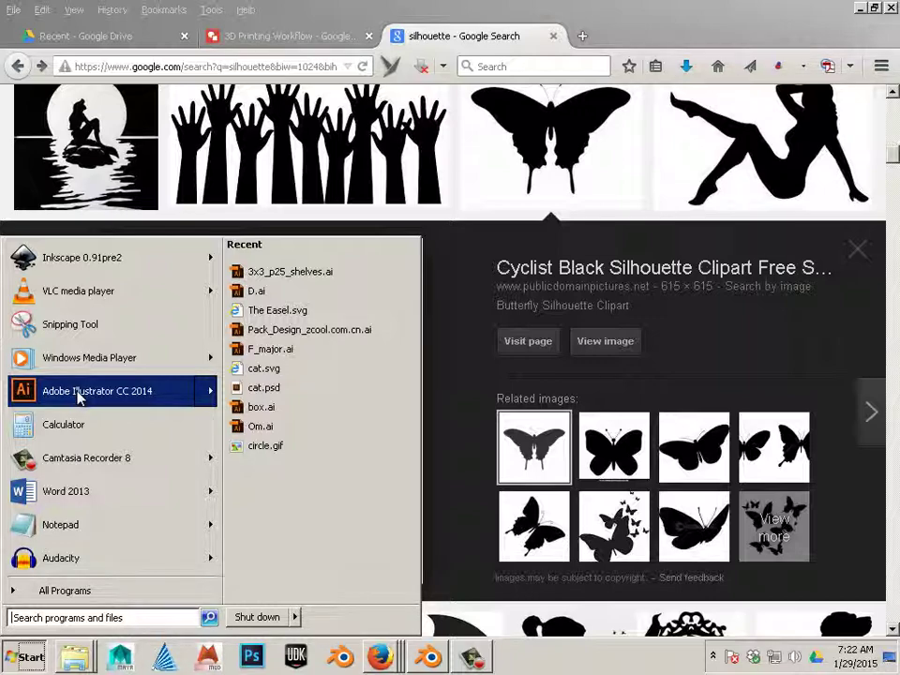
click(78, 397)
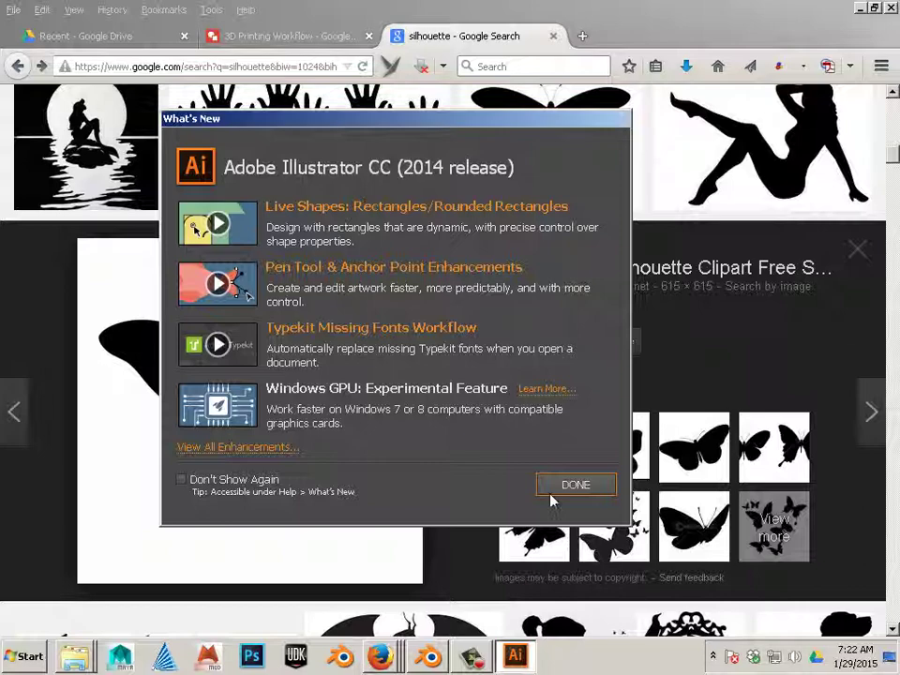
- Dismiss What's New and create a new Letter-size landscape document, Untitled-1
click(561, 484)
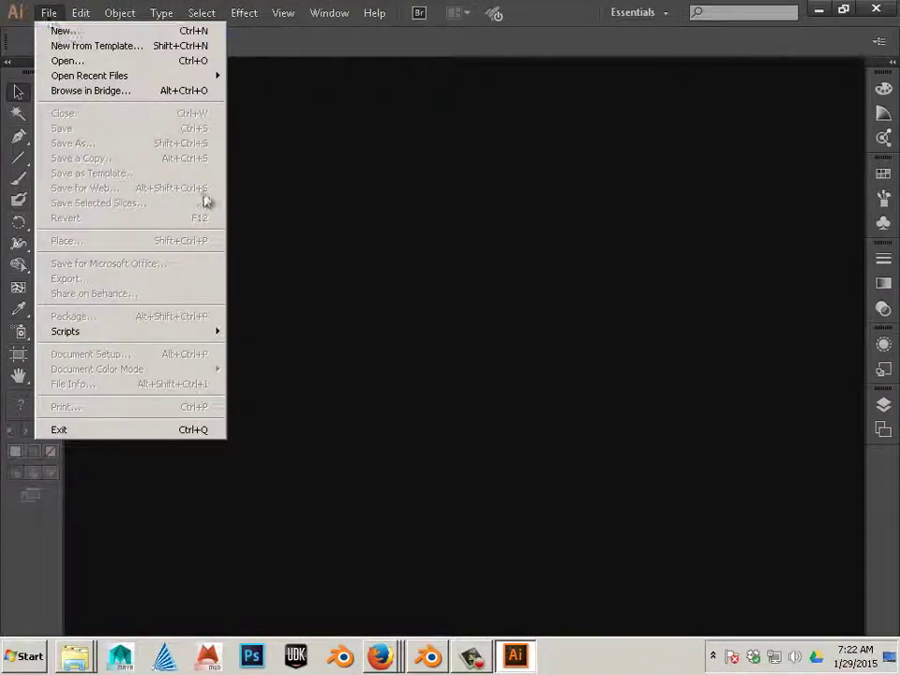
key(ctrl+n)
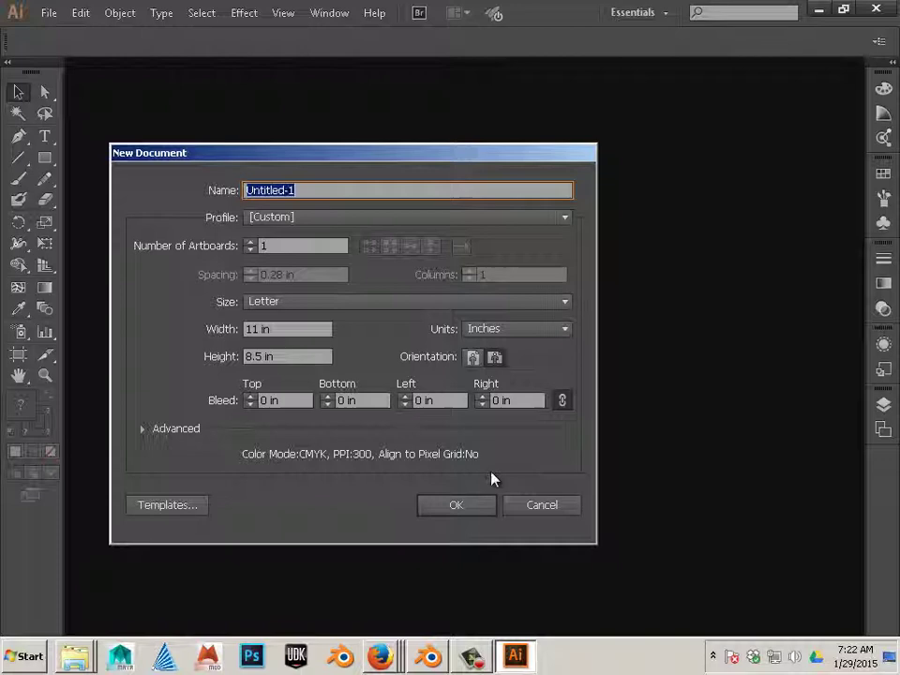
click(458, 506)
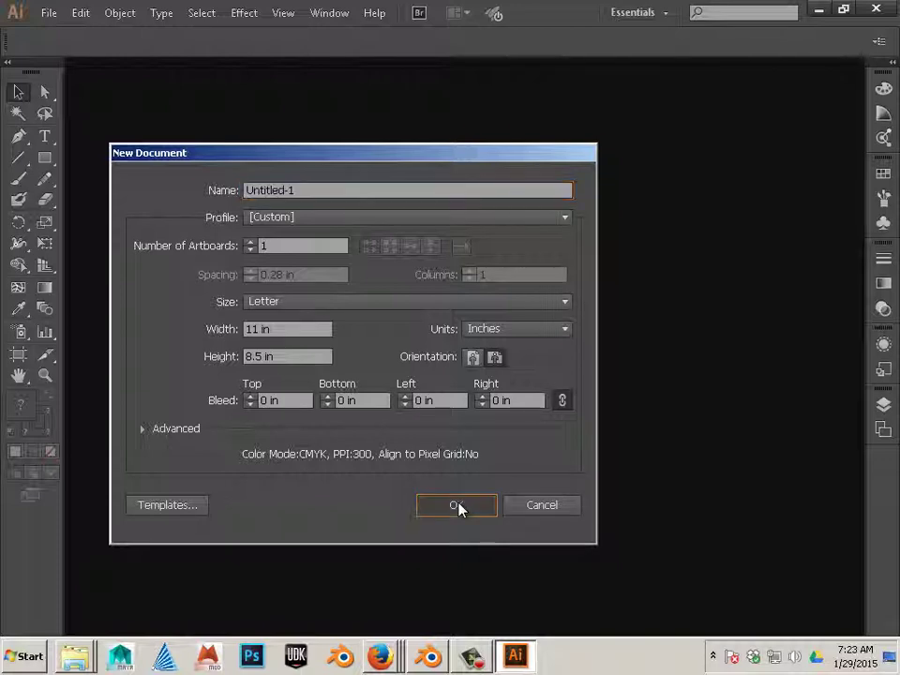
- Delete the link text accidentally pasted onto the canvas
click(80, 13)
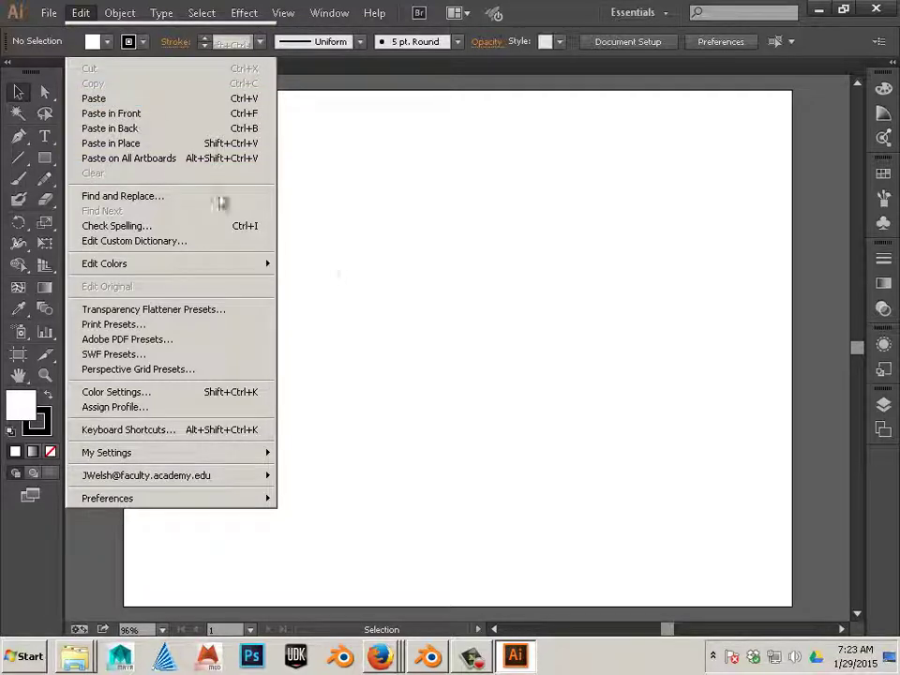
key(ctrl+v)
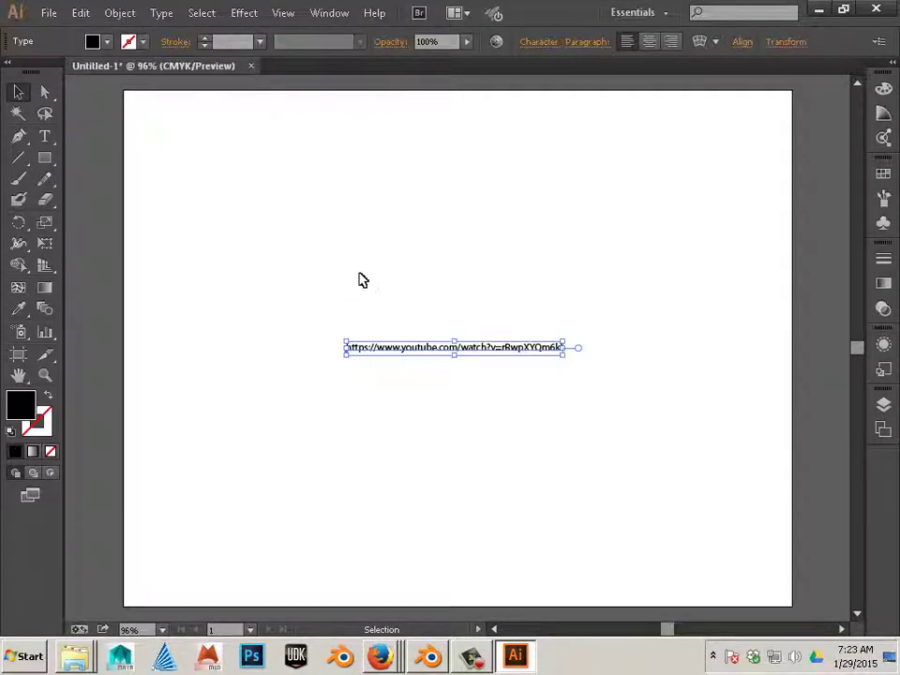
key(Delete)
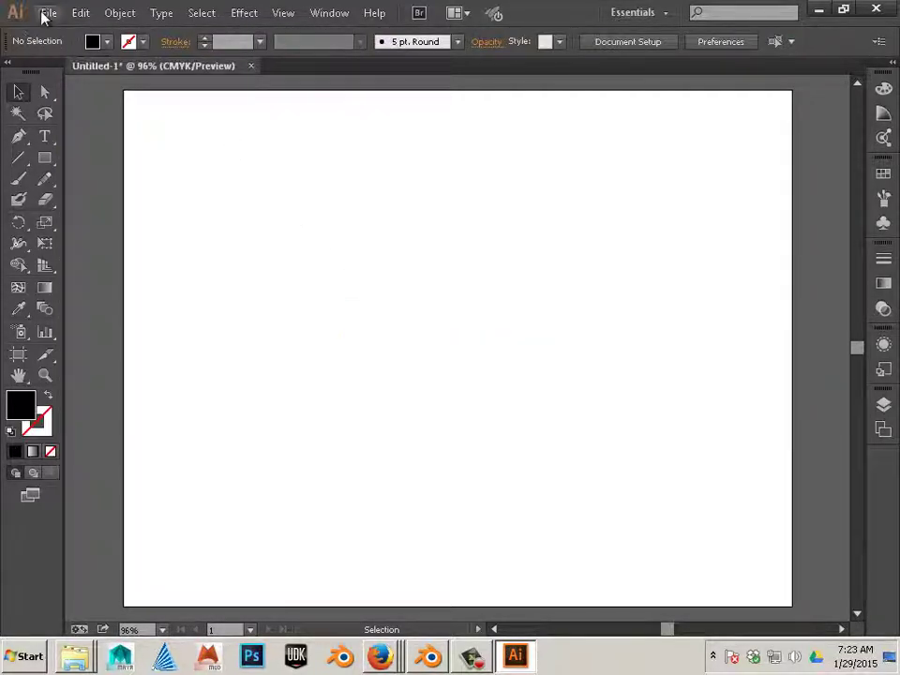
- Place butterfly-silhouette-clipart.jpg from the Desktop into the document
click(44, 14)
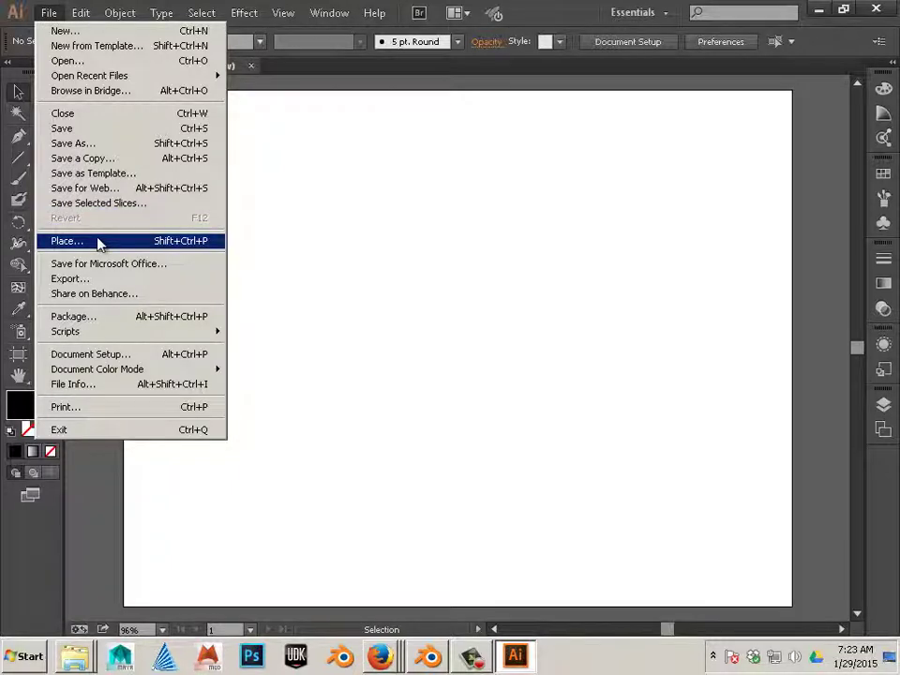
click(101, 243)
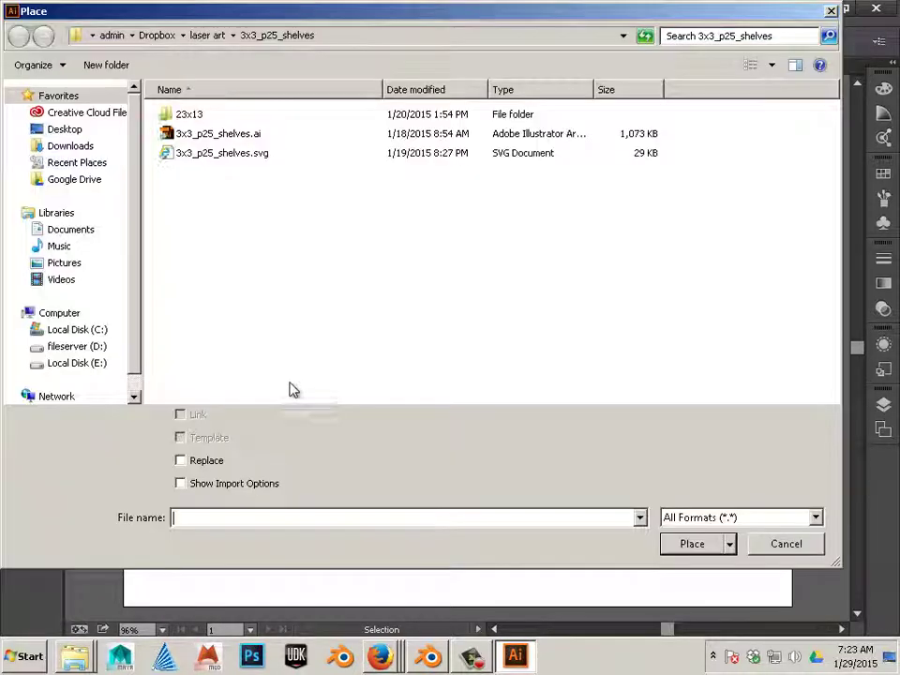
click(75, 132)
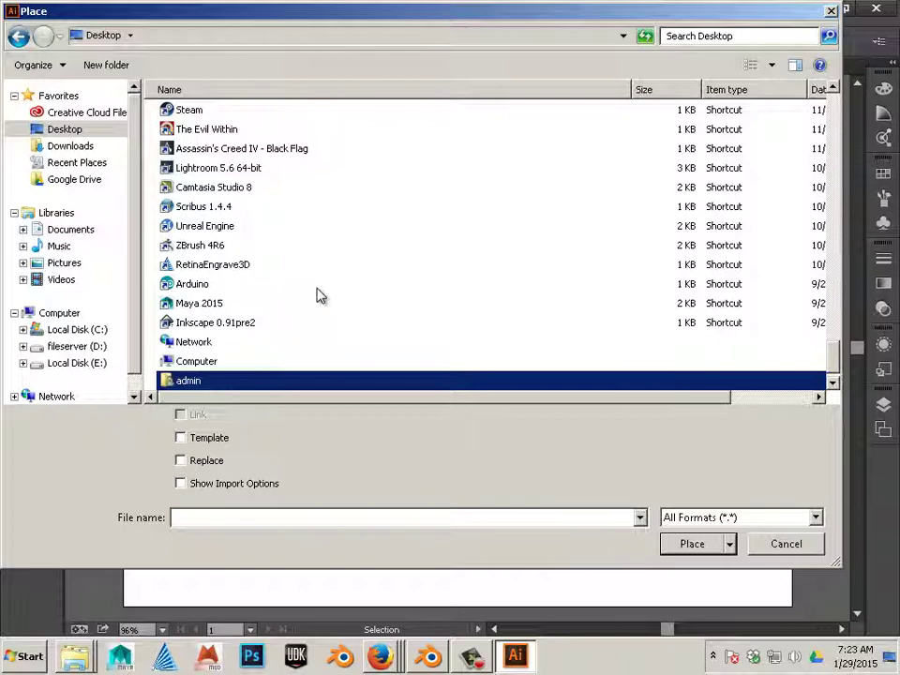
click(619, 226)
scroll(623, 262, down, 10)
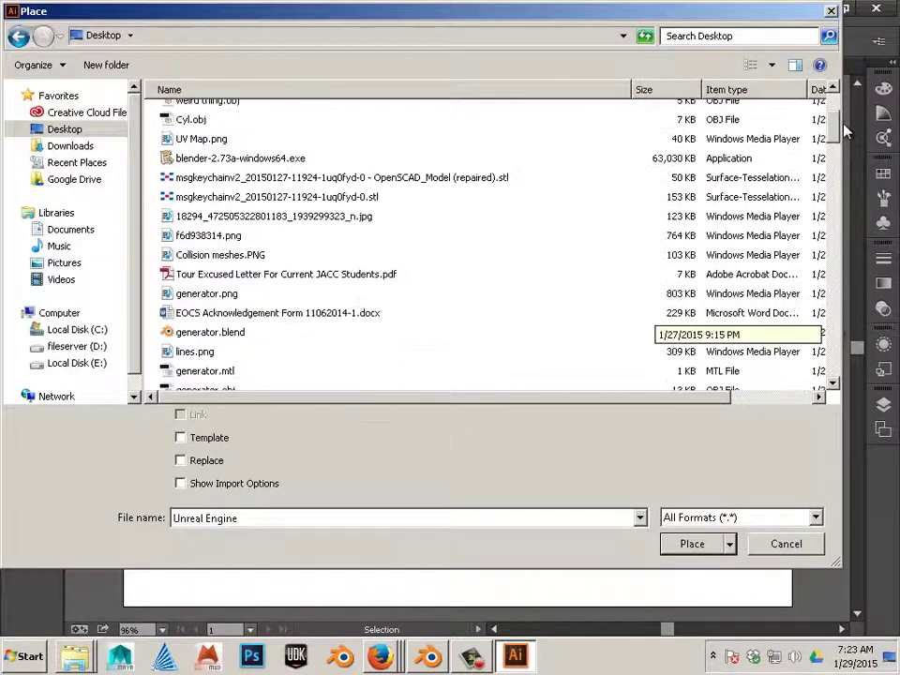
scroll(600, 319, up, 3)
click(187, 114)
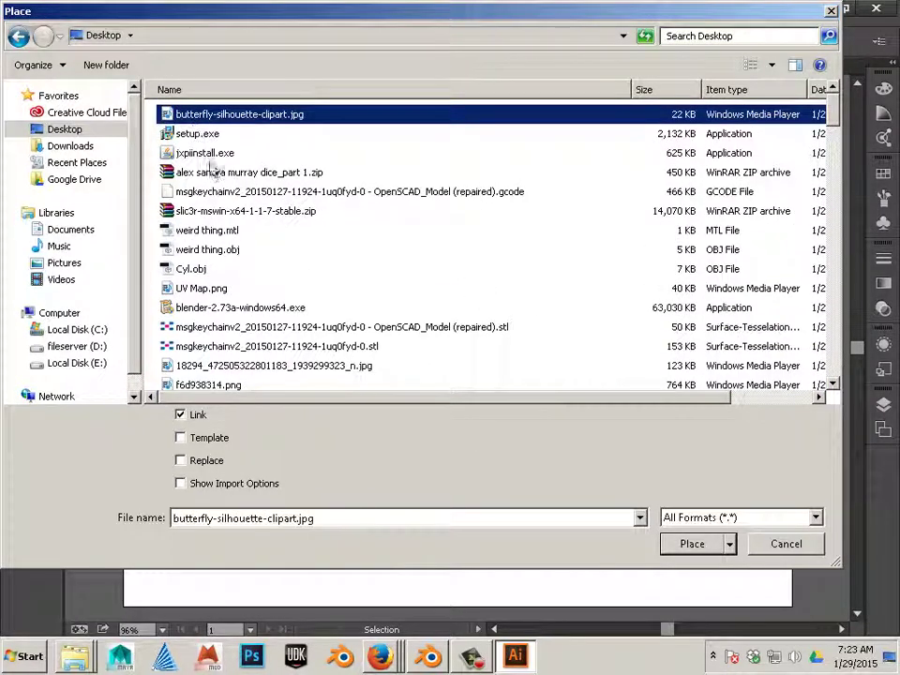
key(Return)
- Drop the butterfly image on the artboard and align its top with the artboard's top edge
click(298, 212)
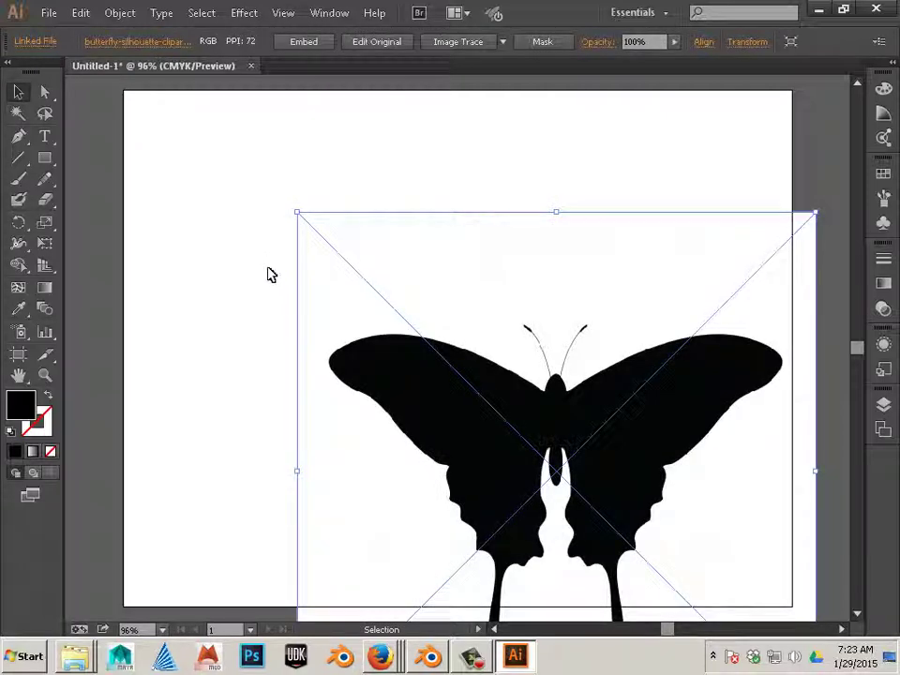
drag(416, 419, 306, 308)
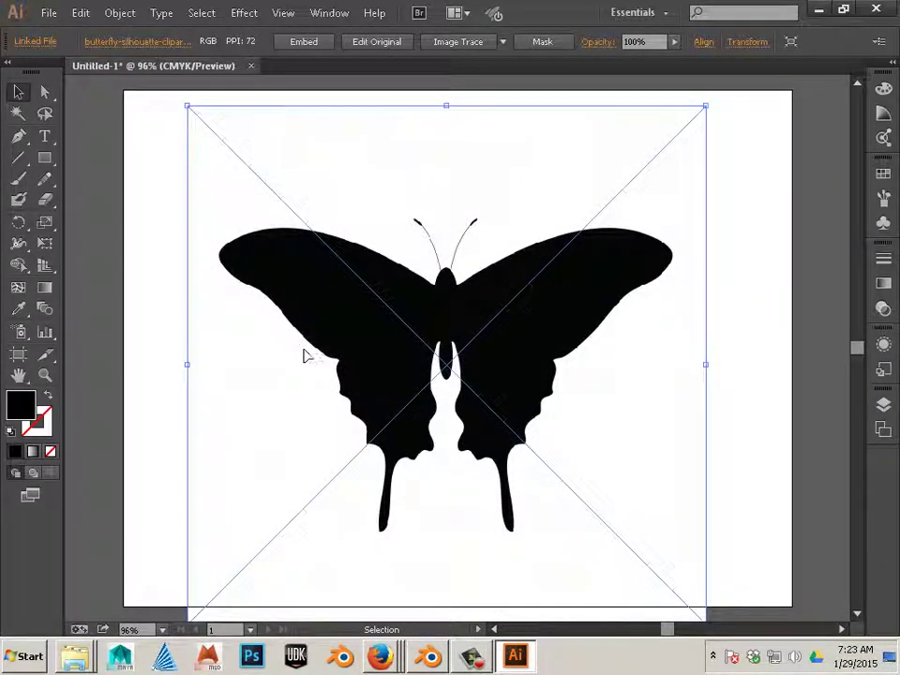
drag(336, 337, 329, 322)
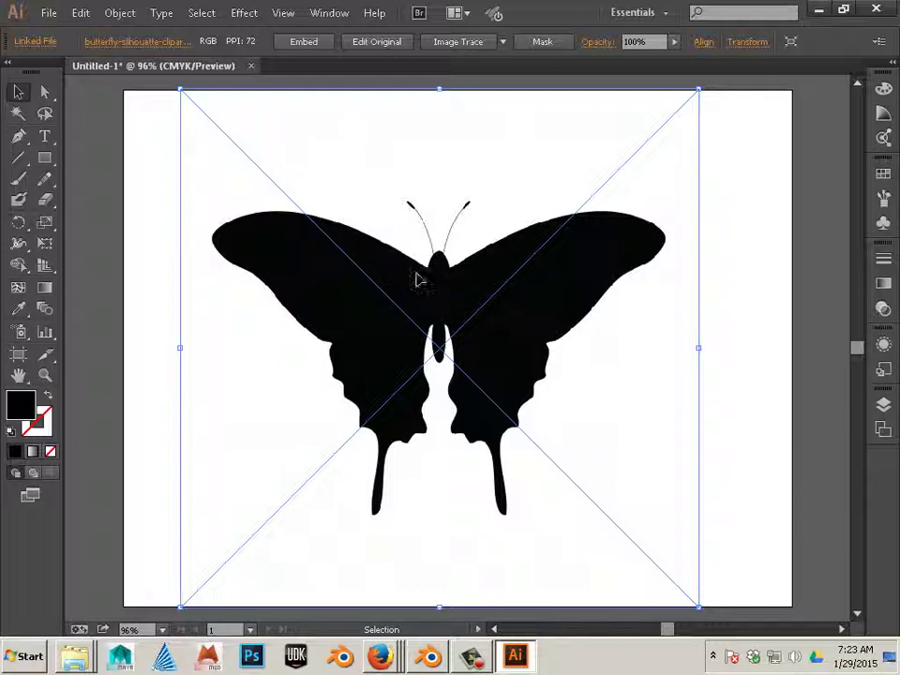
- Image Trace the butterfly picture and Expand the tracing into vector paths
click(474, 45)
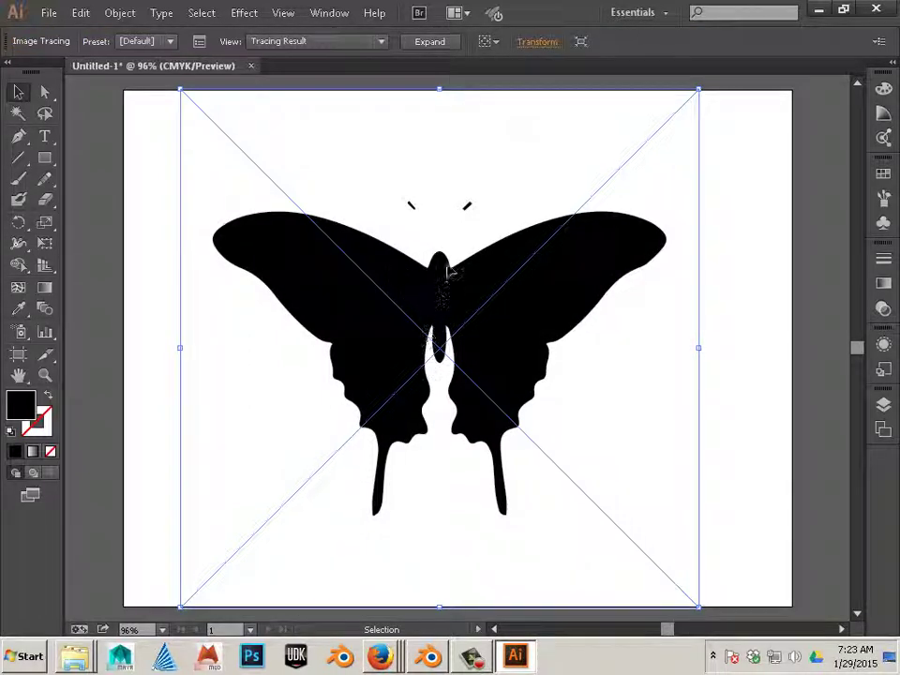
scroll(459, 257, left, 1)
scroll(473, 257, right, 1)
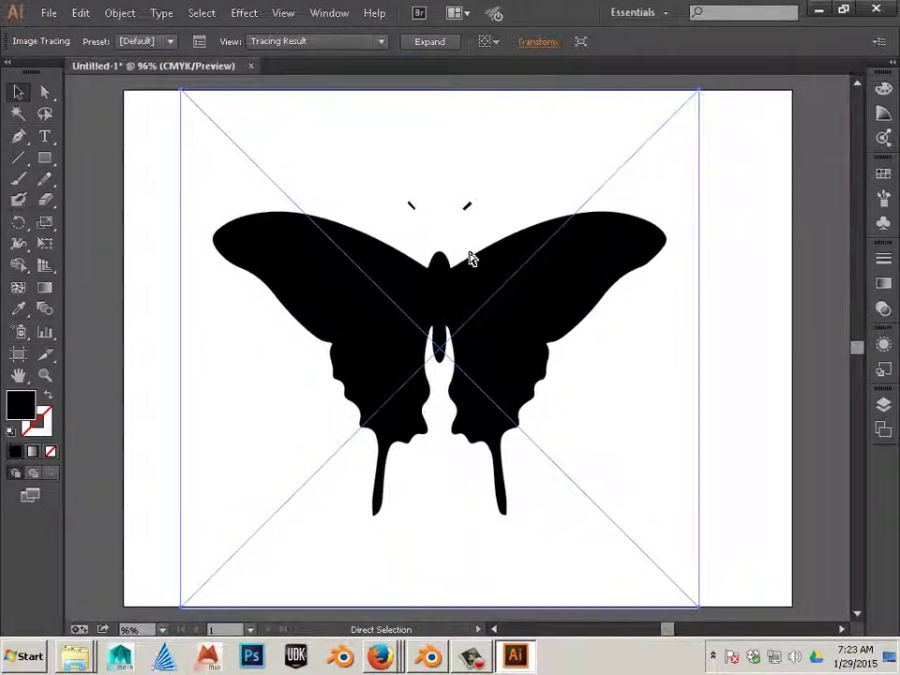
scroll(478, 248, up, 2)
scroll(473, 233, up, 2)
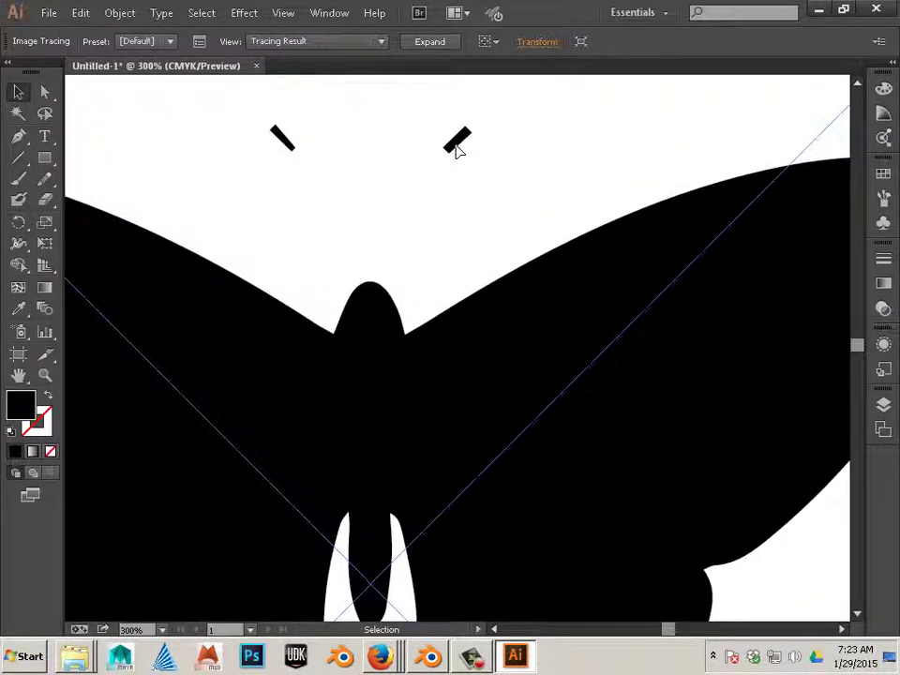
scroll(463, 225, right, 2)
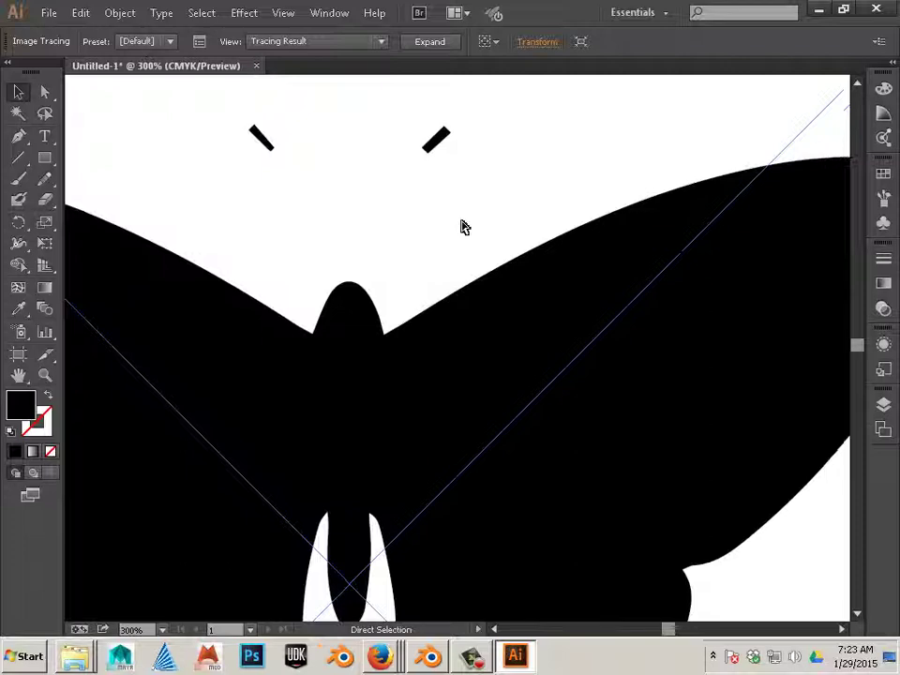
scroll(385, 227, down, 2)
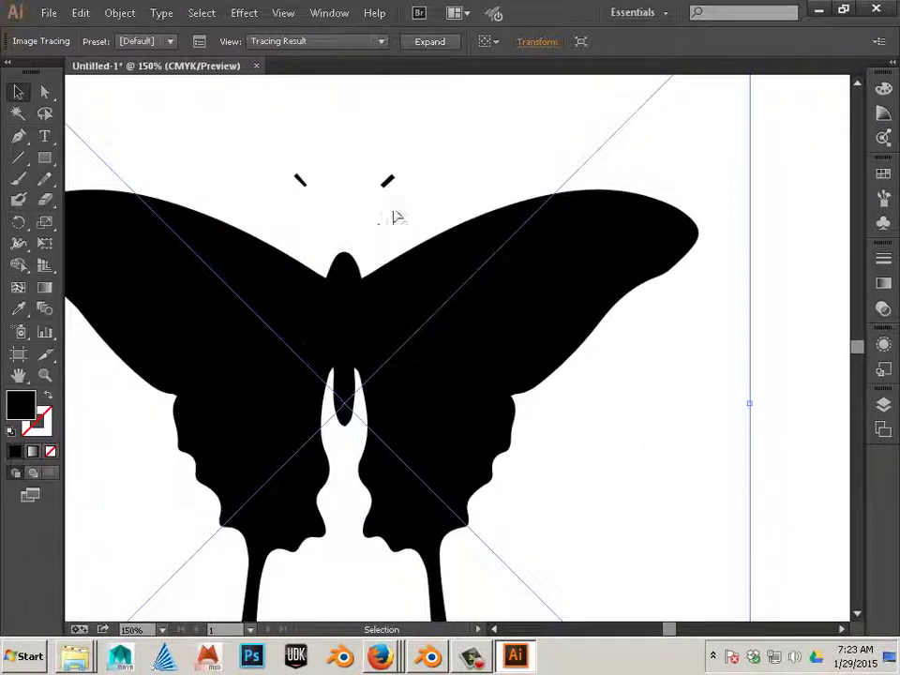
click(431, 43)
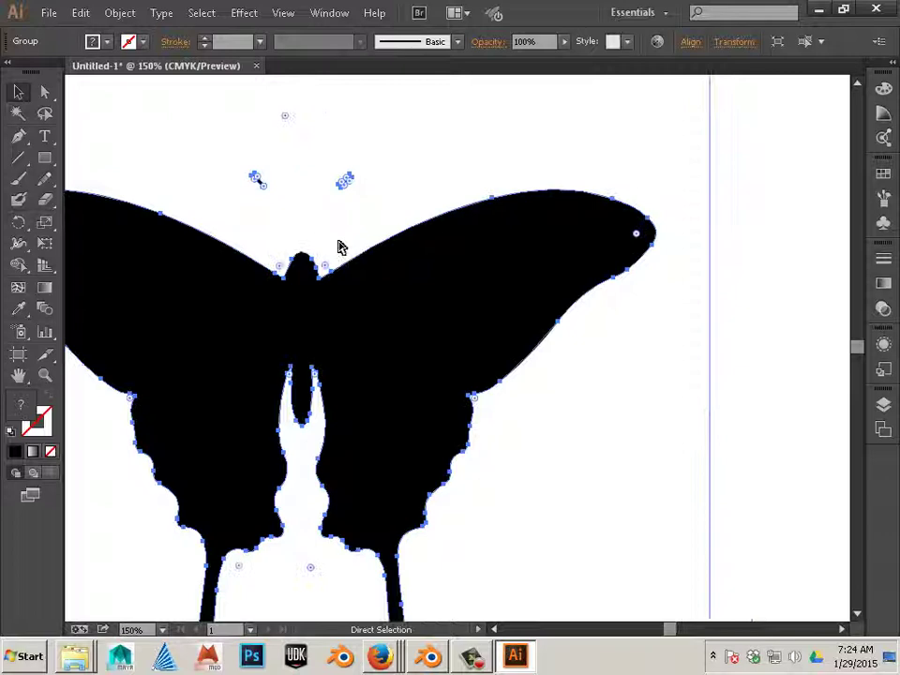
- Ungroup the expanded butterfly group via Object > Ungroup, select its compound path, then deselect
scroll(342, 249, down, 3)
scroll(341, 248, up, 1)
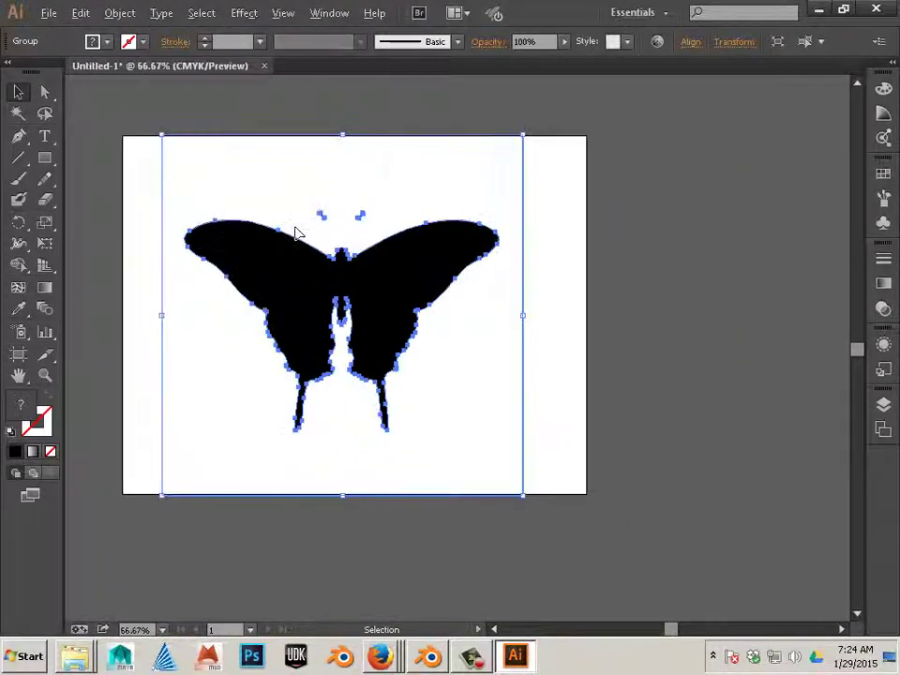
click(148, 190)
click(214, 247)
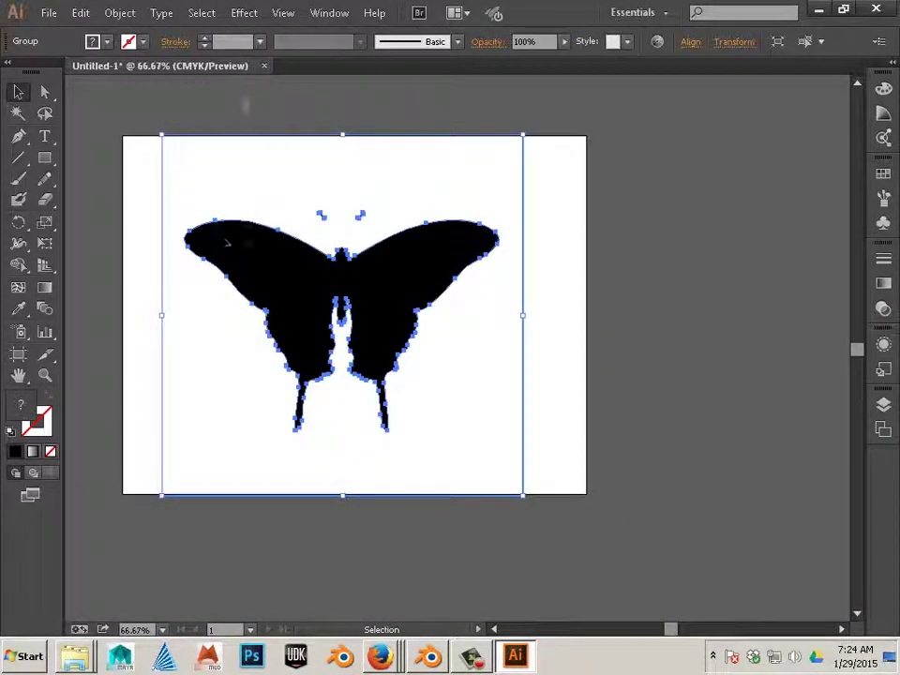
click(120, 13)
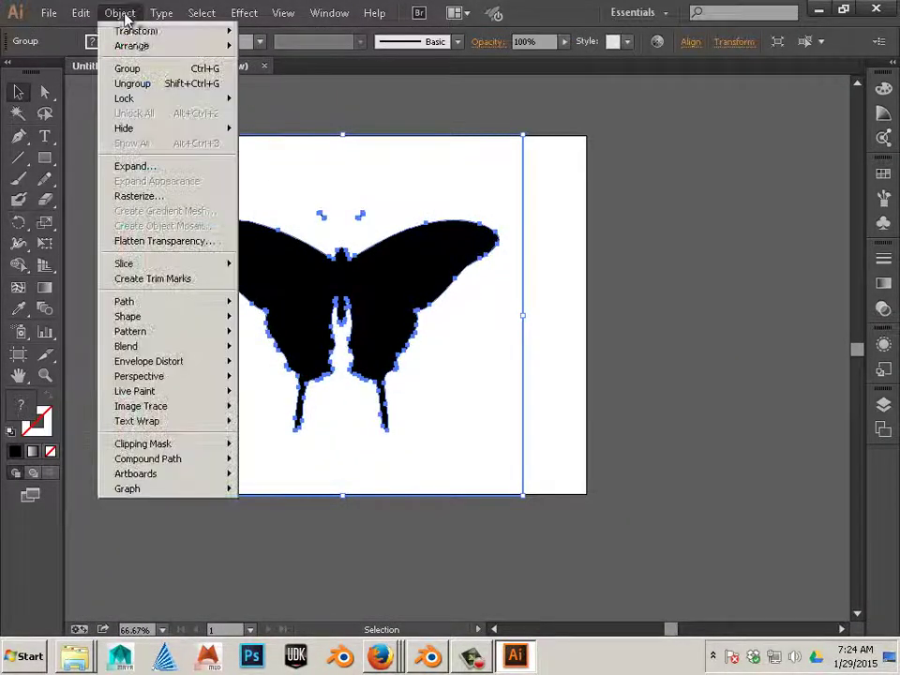
click(150, 85)
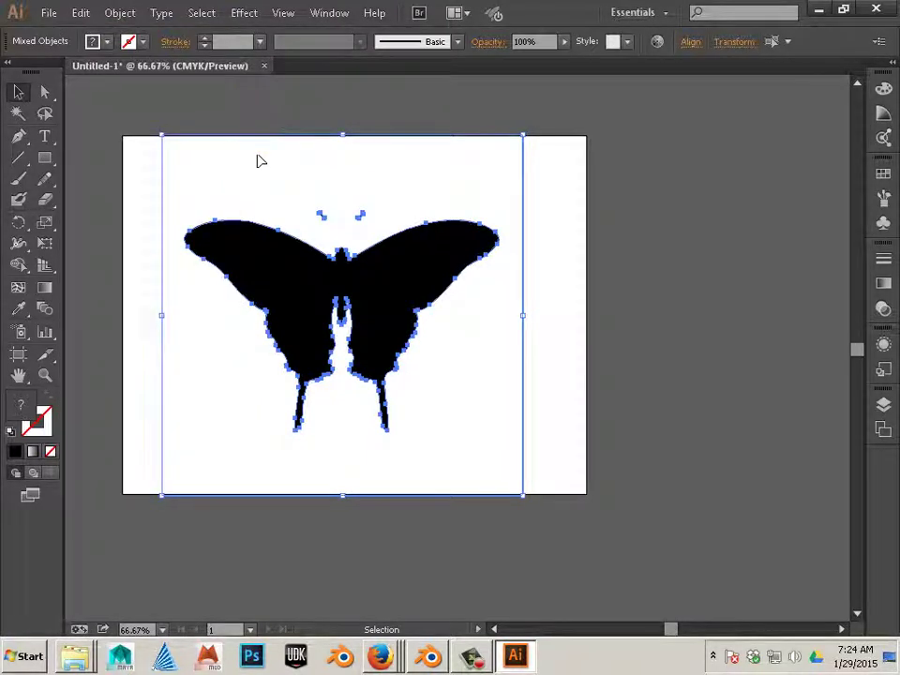
click(120, 13)
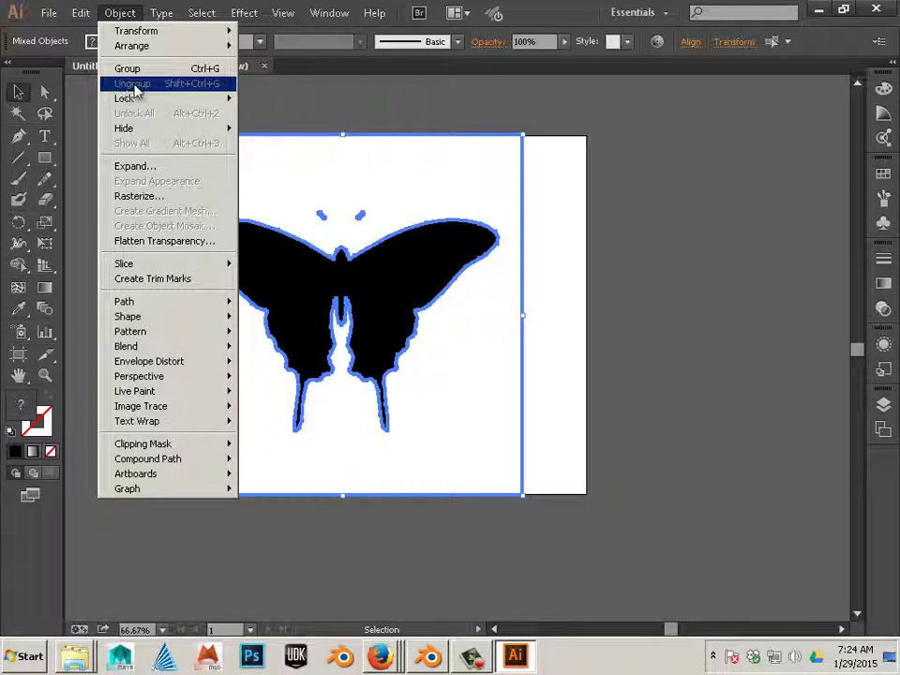
click(326, 132)
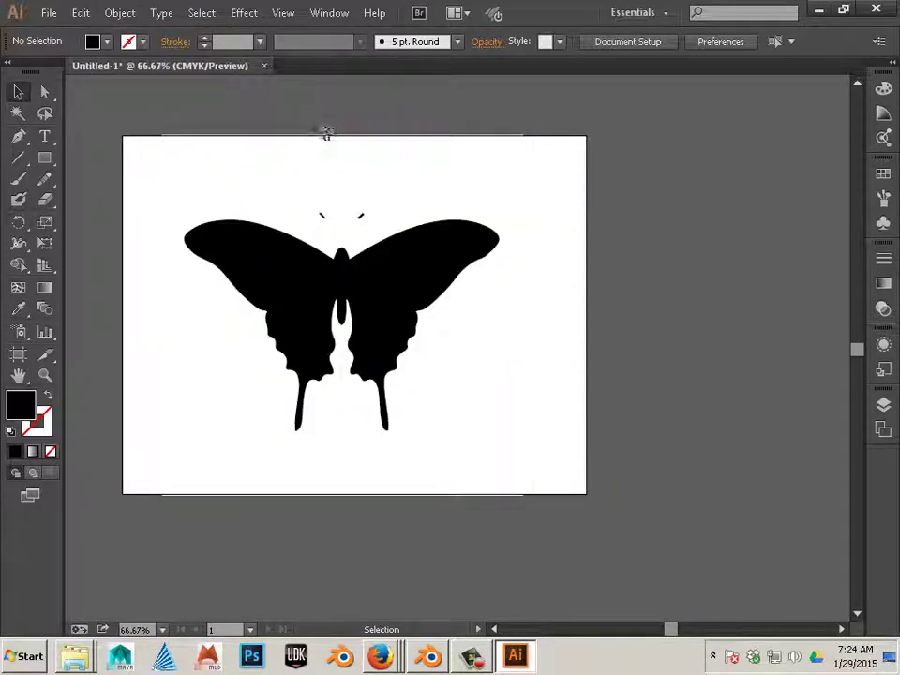
click(325, 153)
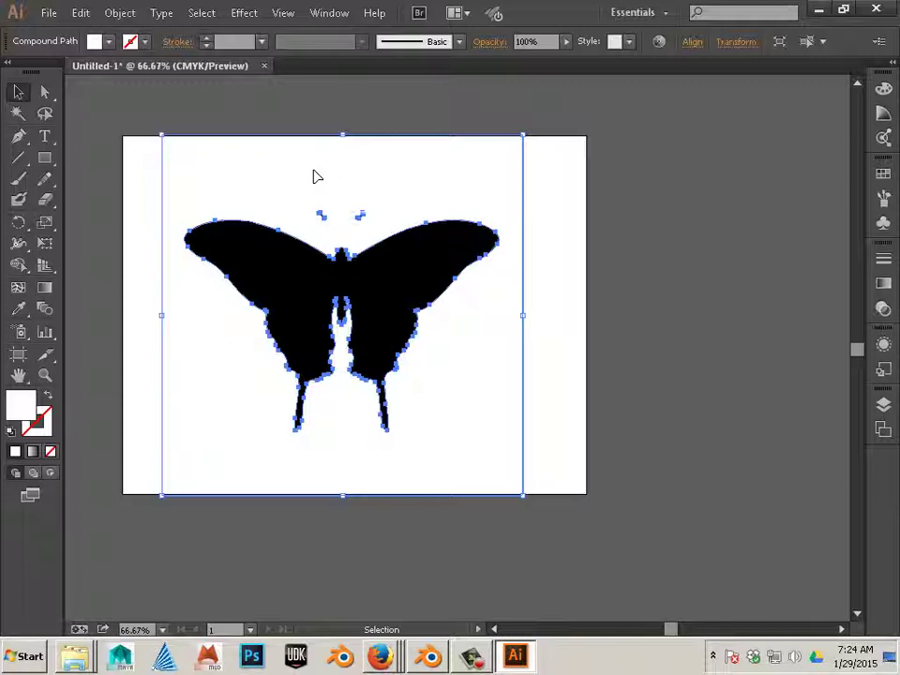
click(286, 182)
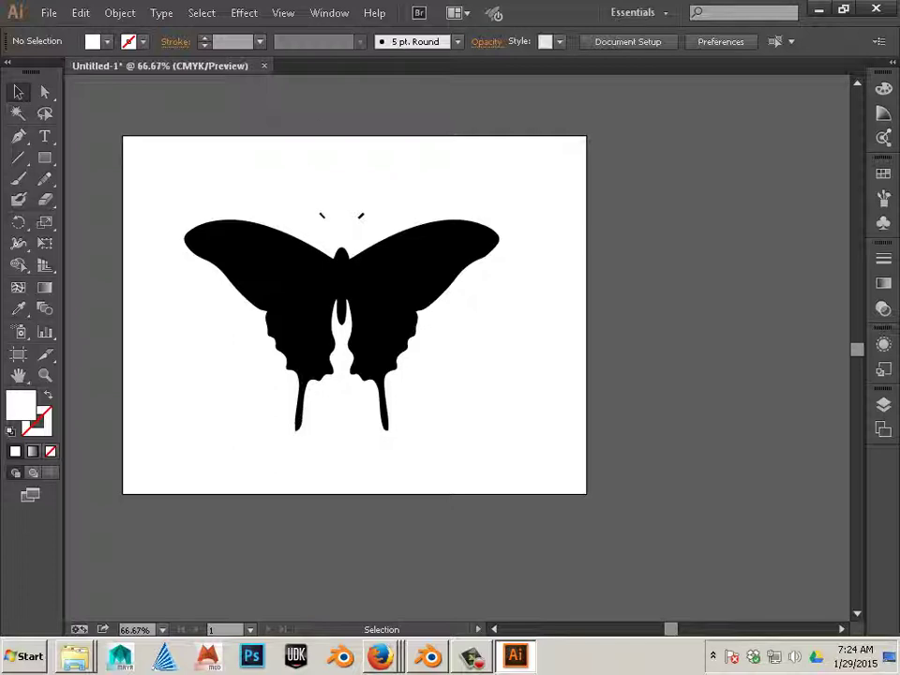
- Turn on the transparency grid behind the artboard from the View menu
click(330, 13)
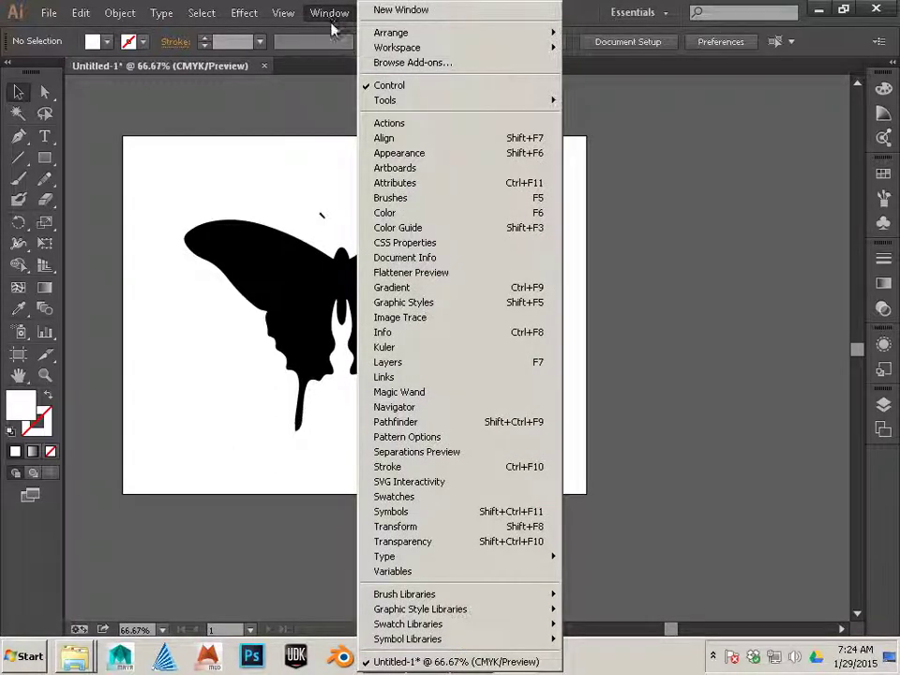
mouse_move(283, 13)
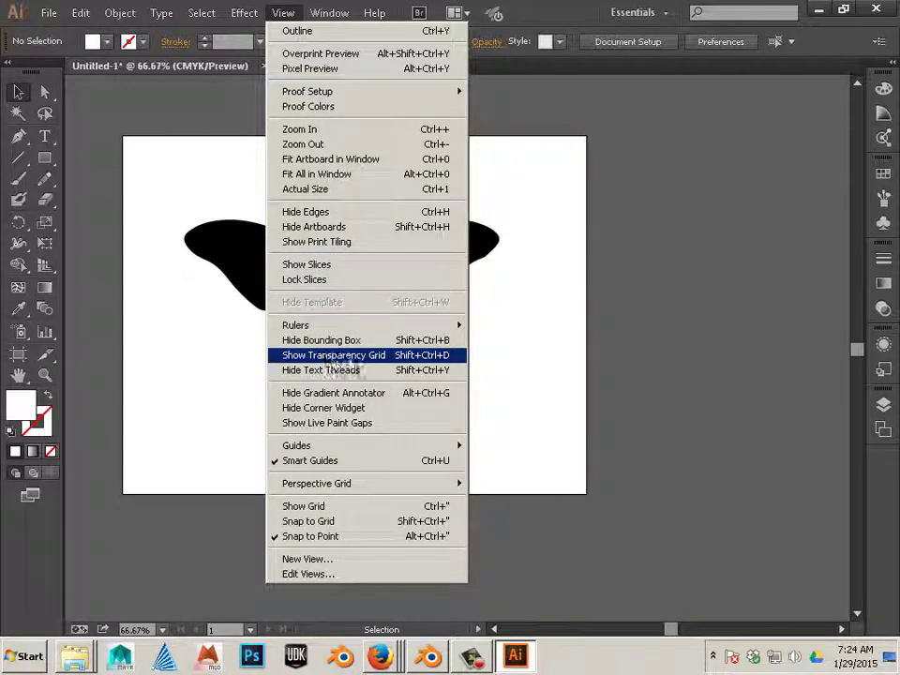
click(376, 357)
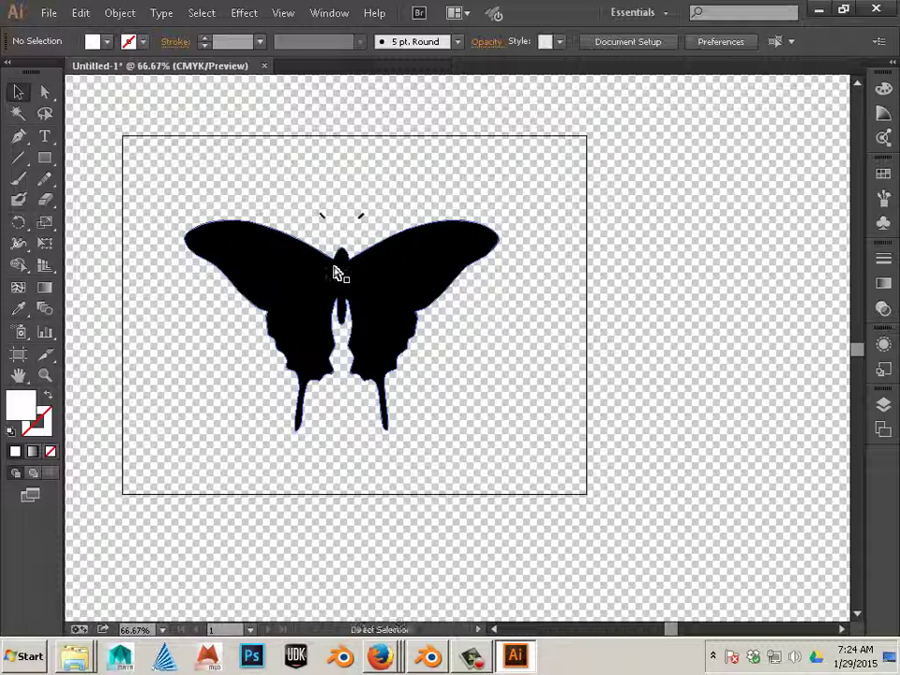
scroll(340, 270, left, 2)
scroll(340, 272, right, 2)
scroll(339, 272, up, 2)
scroll(340, 270, down, 1)
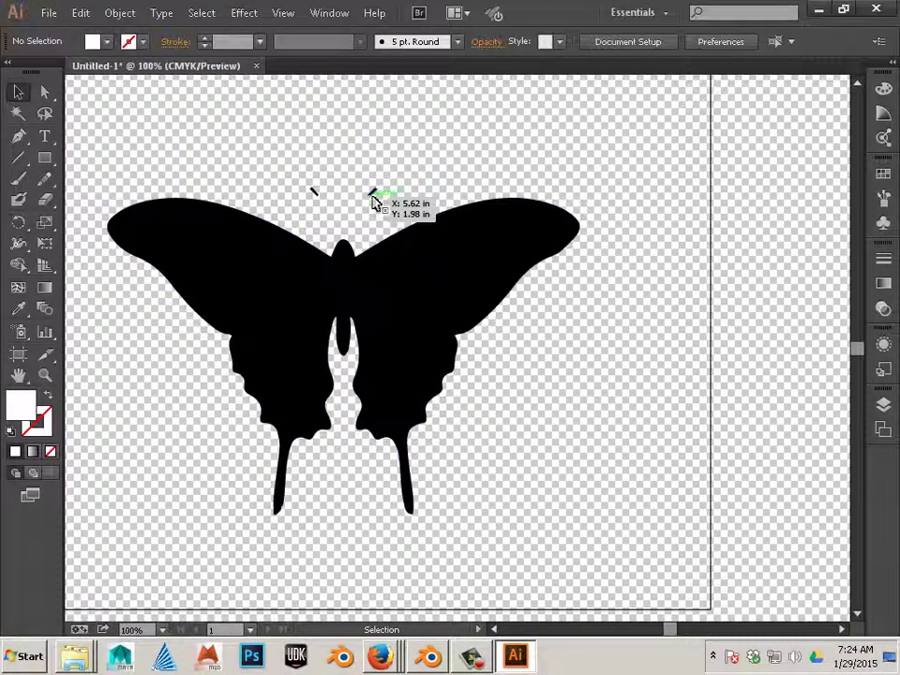
- Delete the right and left traced antenna strokes above the butterfly
click(373, 196)
key(Delete)
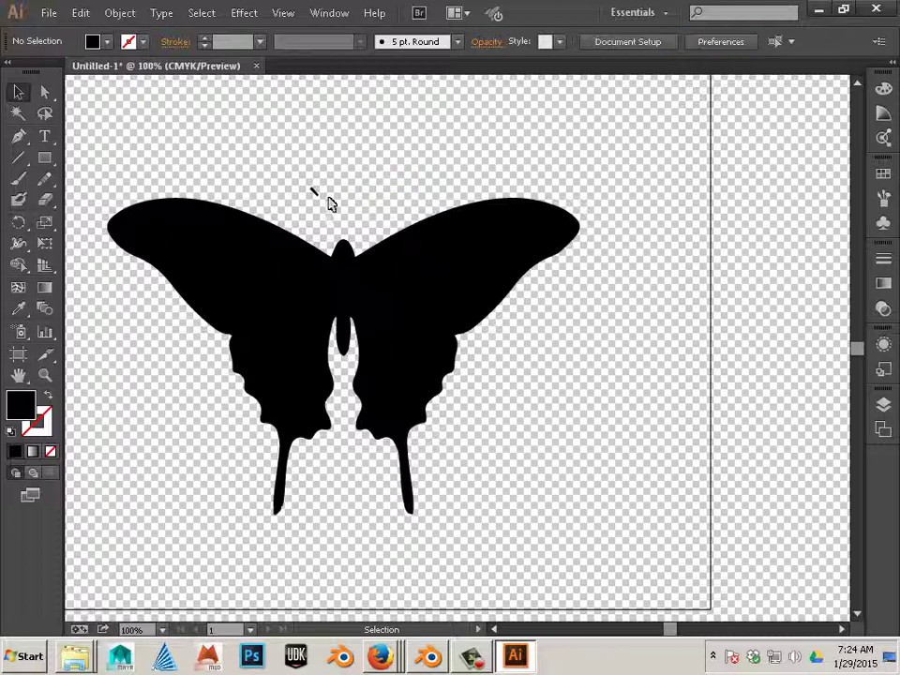
click(315, 193)
key(Delete)
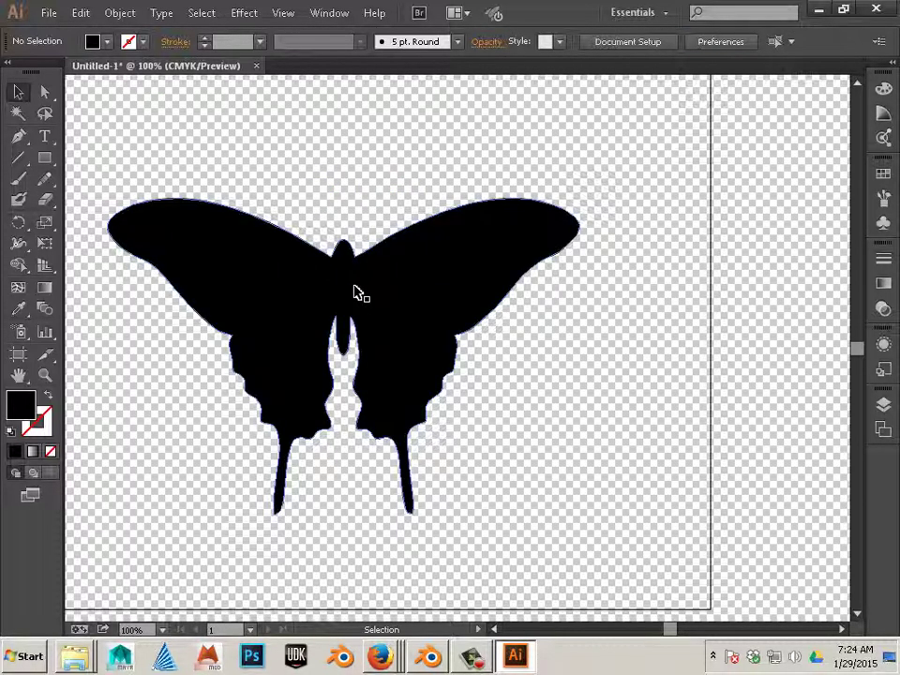
scroll(357, 292, left, 1)
scroll(358, 291, right, 1)
scroll(357, 285, up, 2)
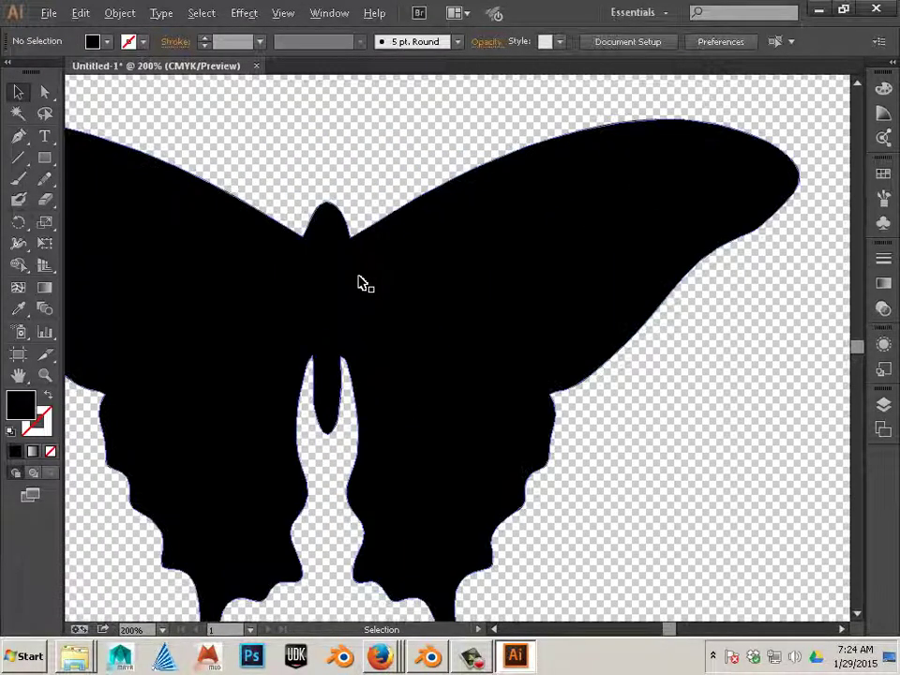
scroll(380, 295, up, 2)
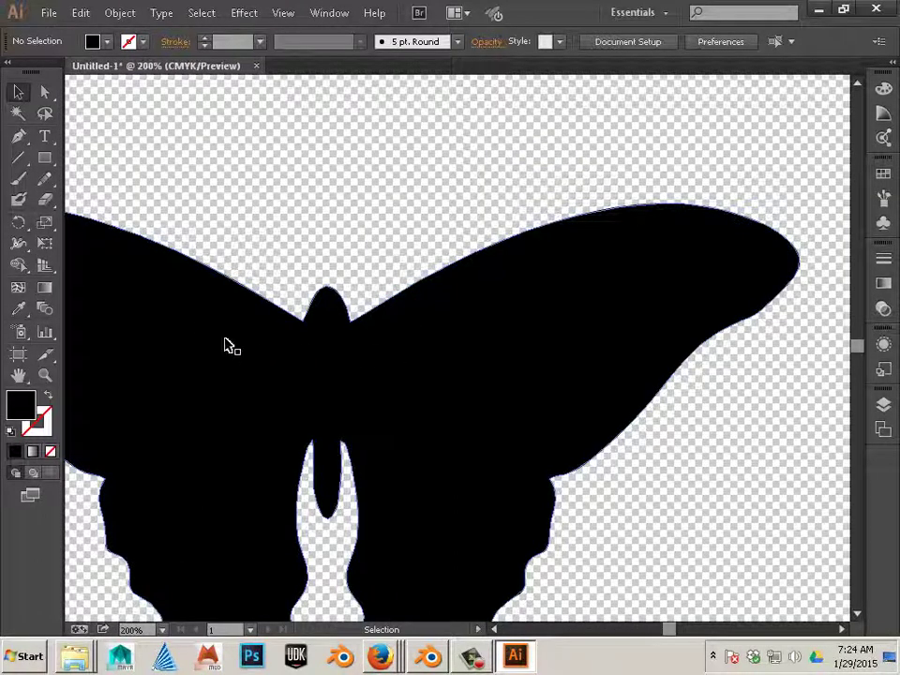
- Select the butterfly shape and pick the Spiral Tool from the Line Segment tool flyout
click(280, 338)
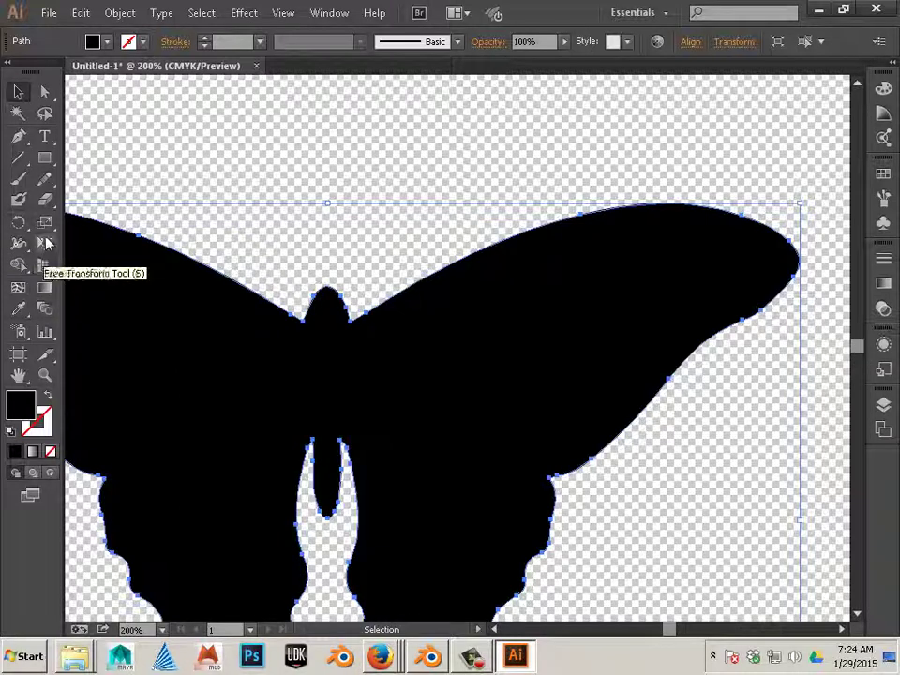
click(48, 191)
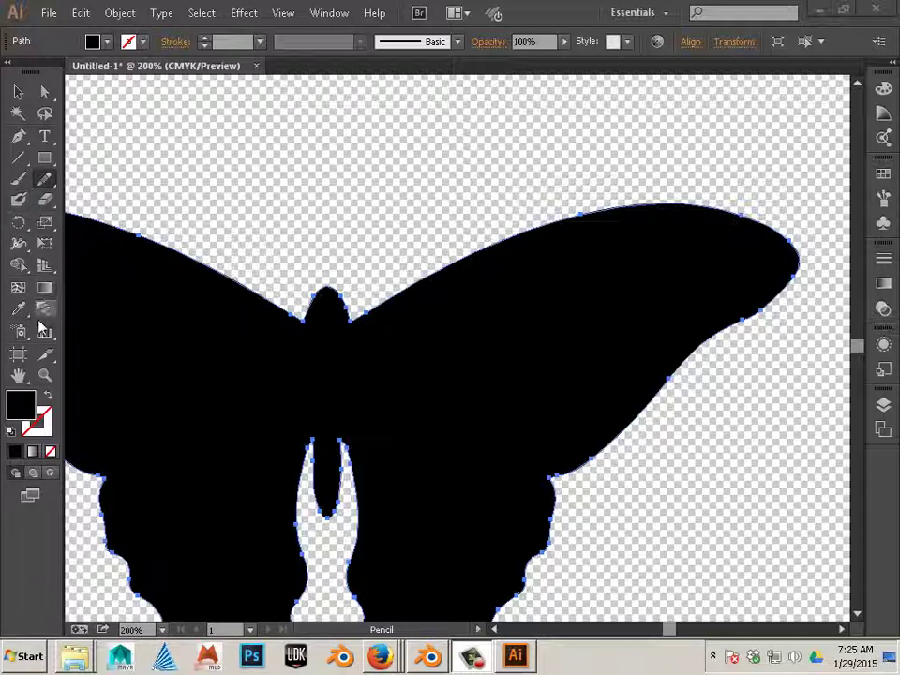
click(44, 160)
click(19, 178)
click(18, 157)
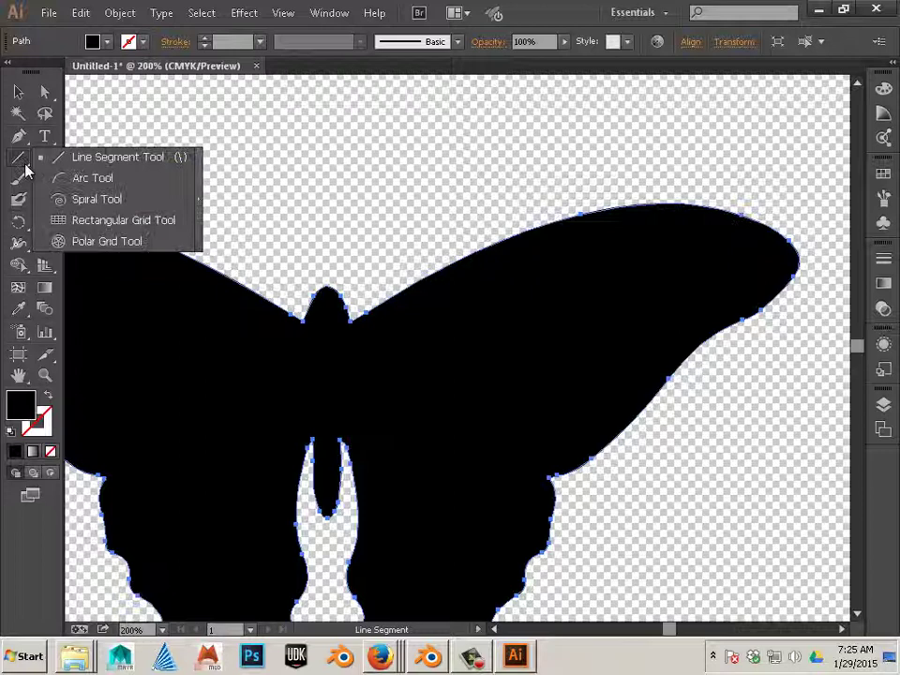
click(45, 201)
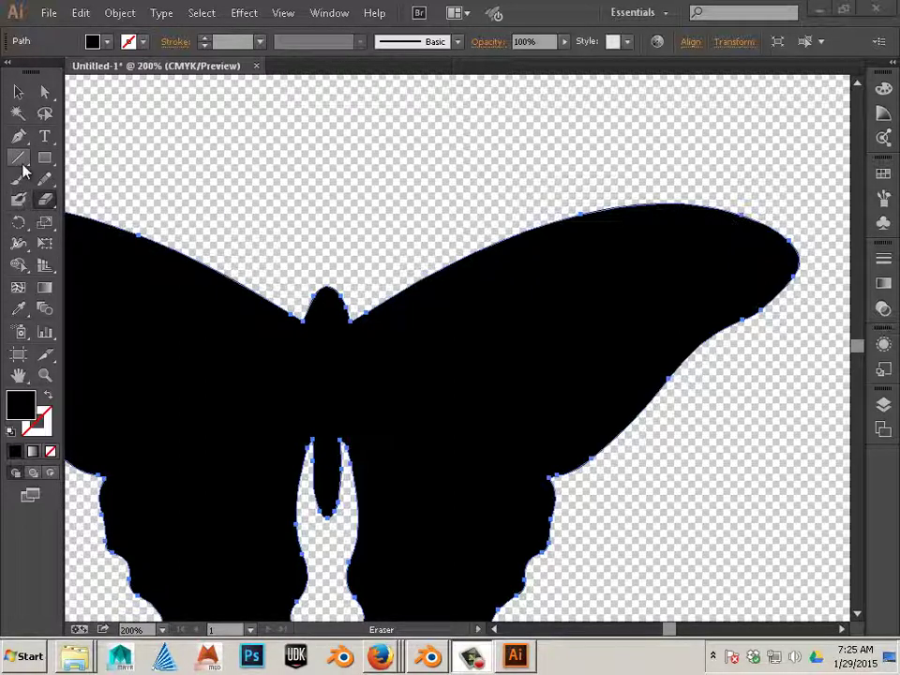
click(20, 160)
click(23, 165)
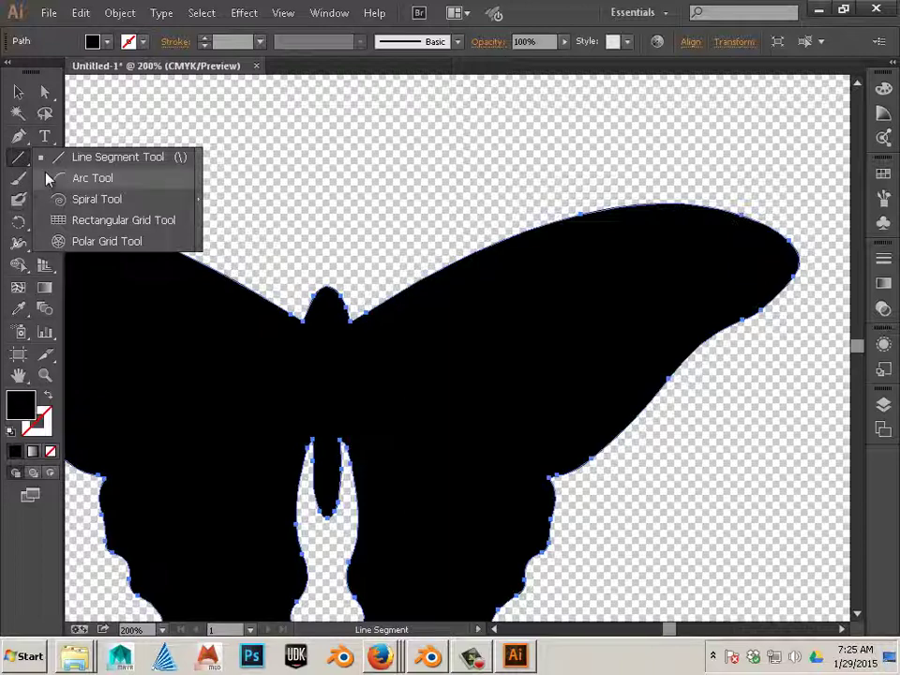
click(56, 199)
- Draw a spiral above the butterfly's head and remove its fill
drag(332, 253, 297, 280)
key(slash)
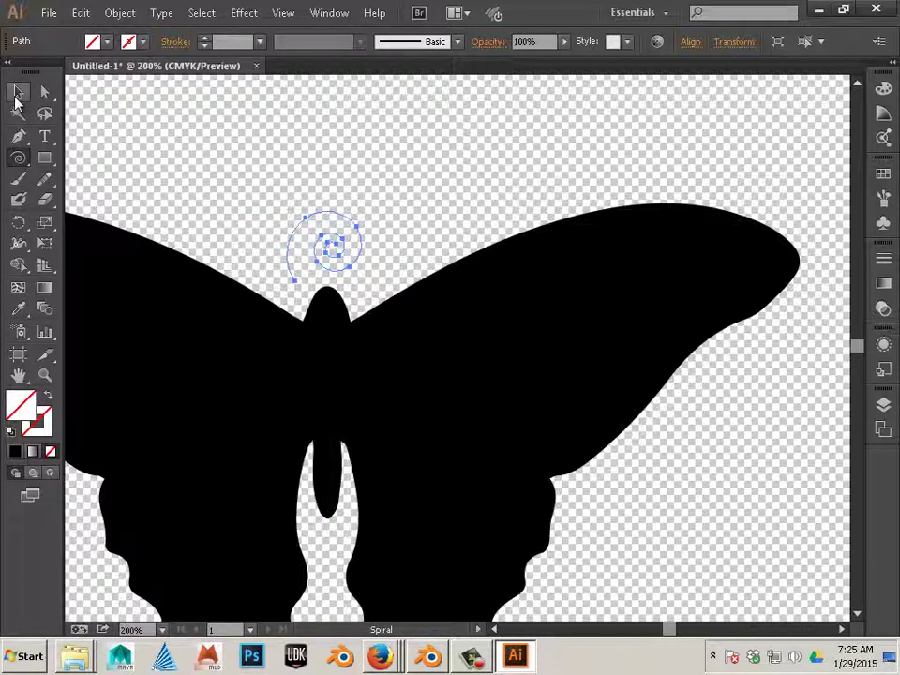
click(18, 92)
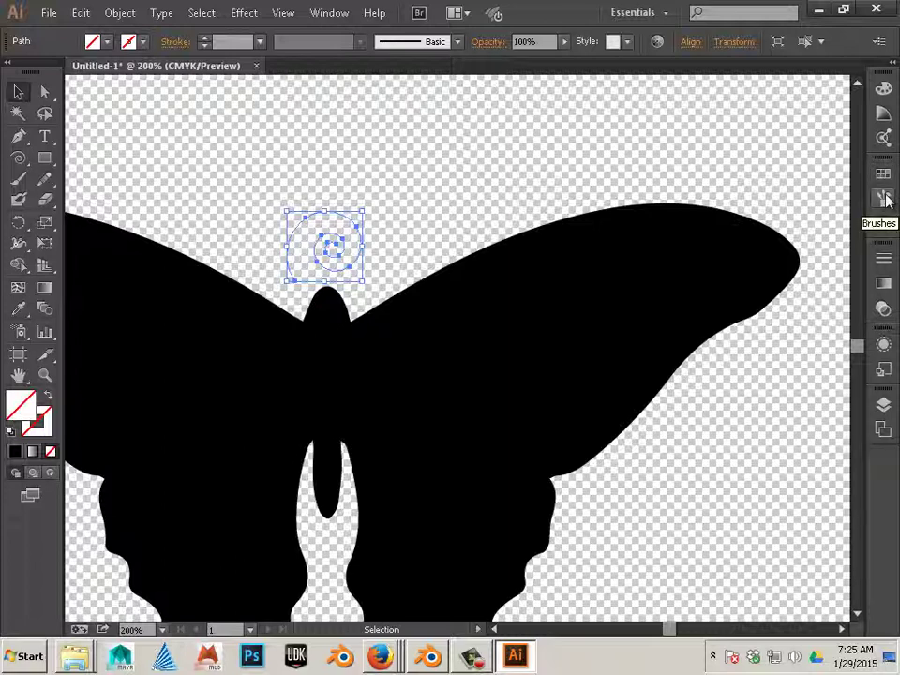
- Inspect the round calligraphic brush settings in the Brushes panel without changing them
click(883, 260)
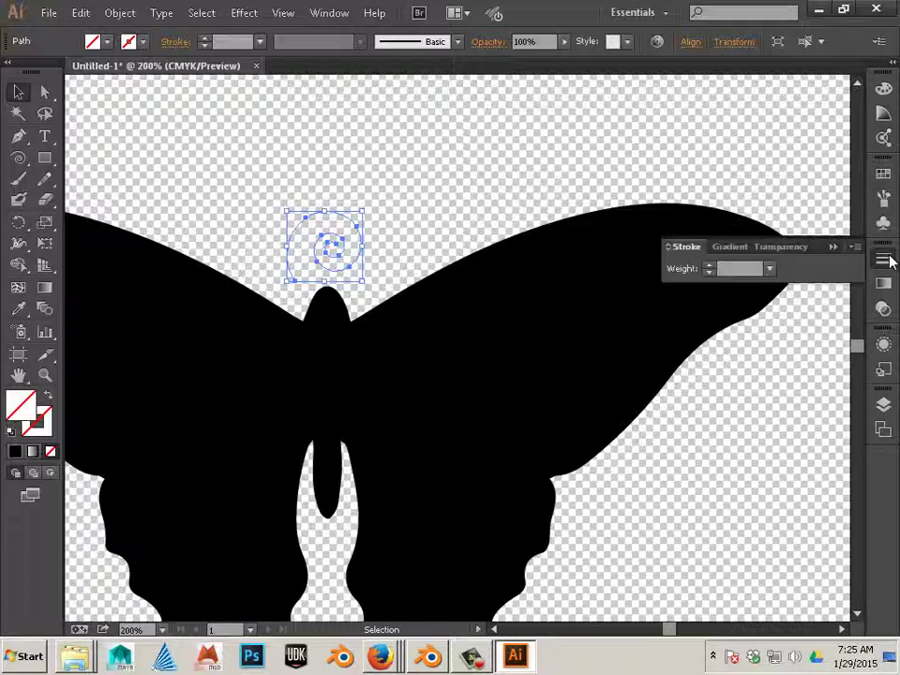
click(884, 200)
scroll(768, 234, down, 5)
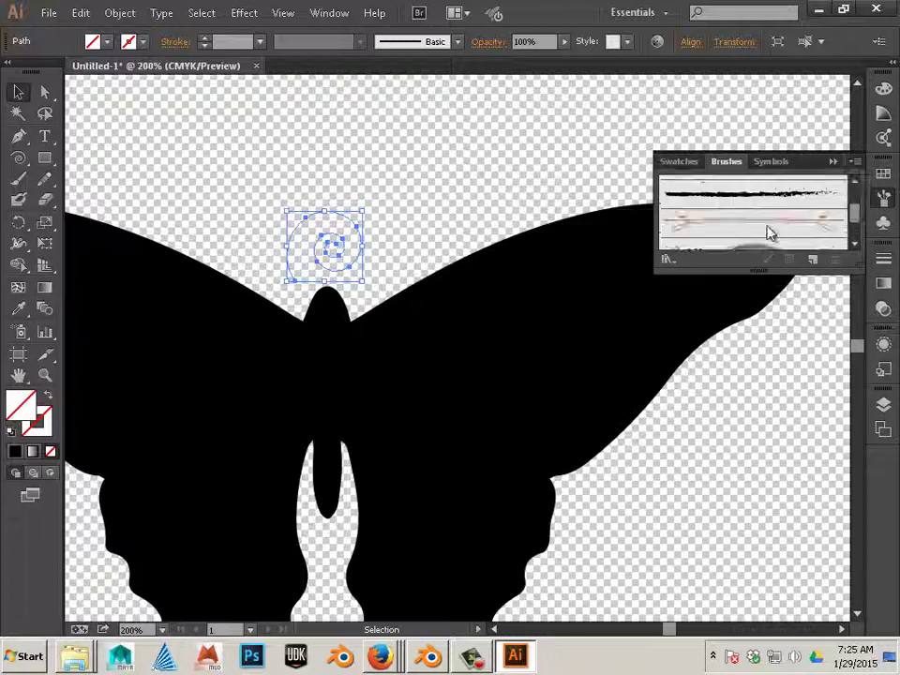
scroll(764, 233, up, 5)
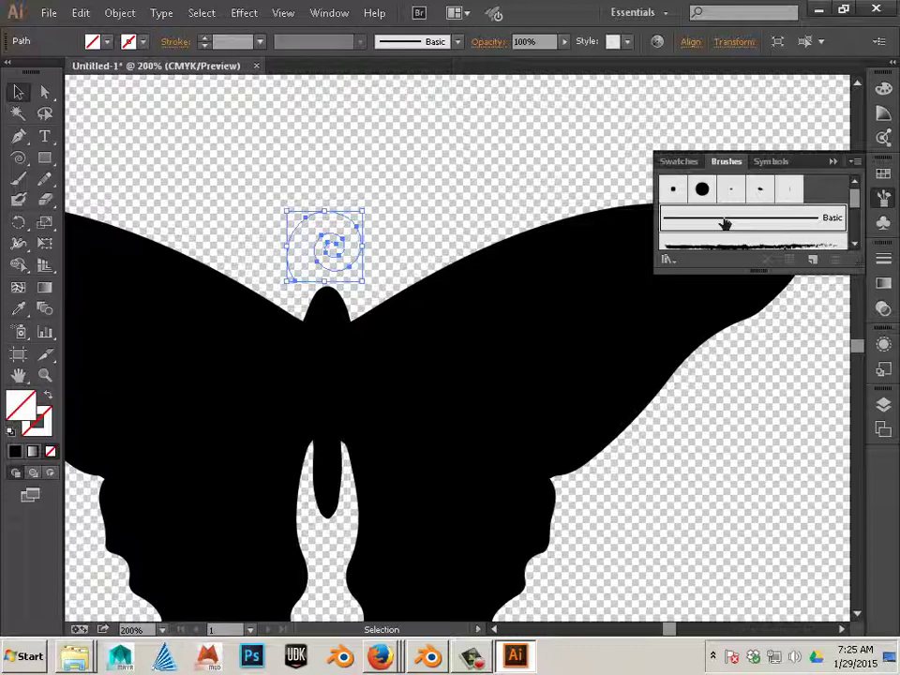
double_click(710, 194)
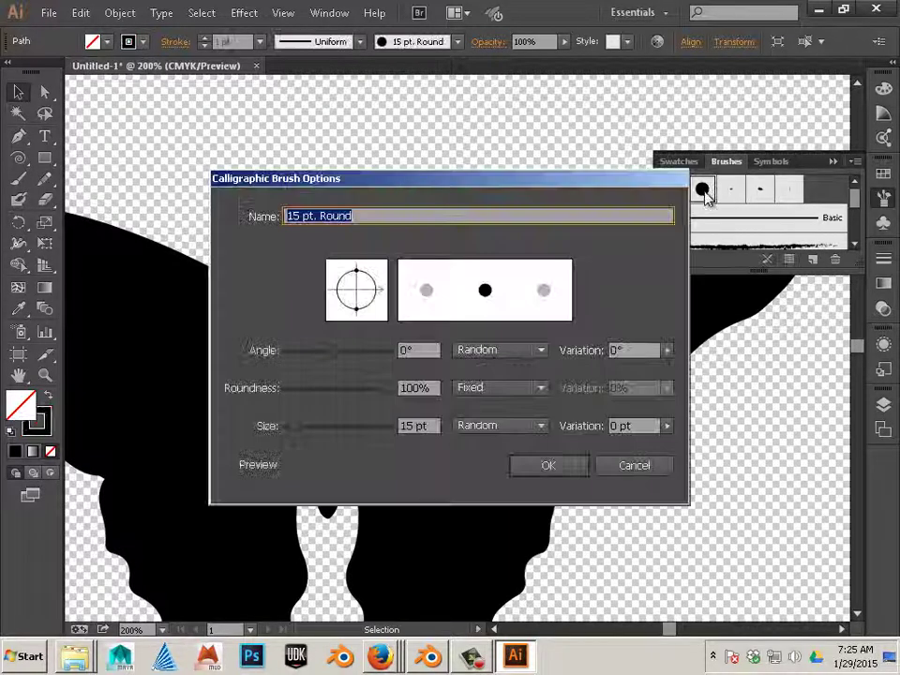
click(549, 465)
- Apply the Basic brush to the spiral and raise its stroke weight to 7 pt
click(366, 249)
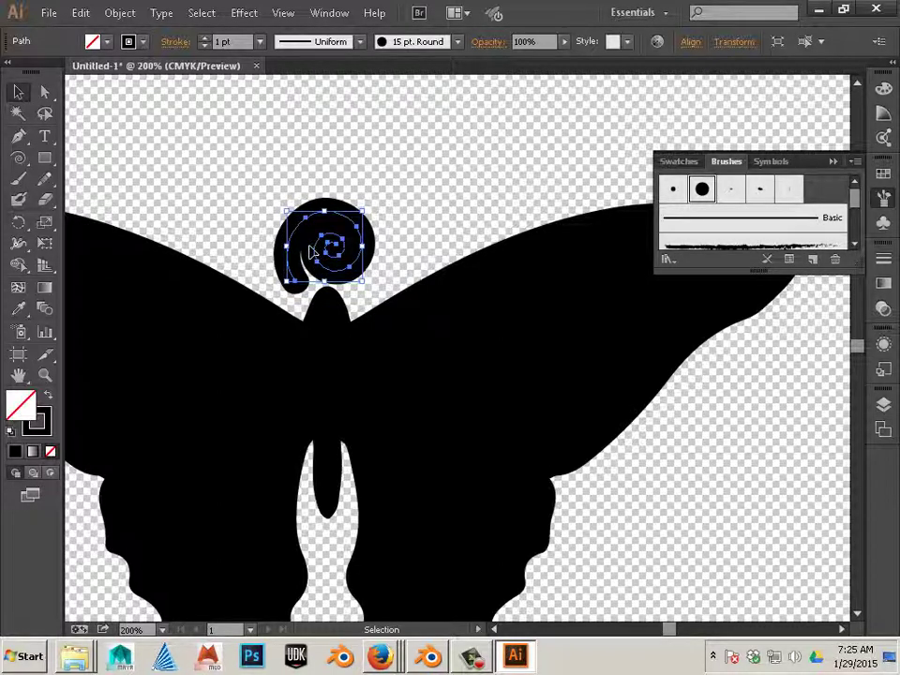
click(207, 46)
click(203, 38)
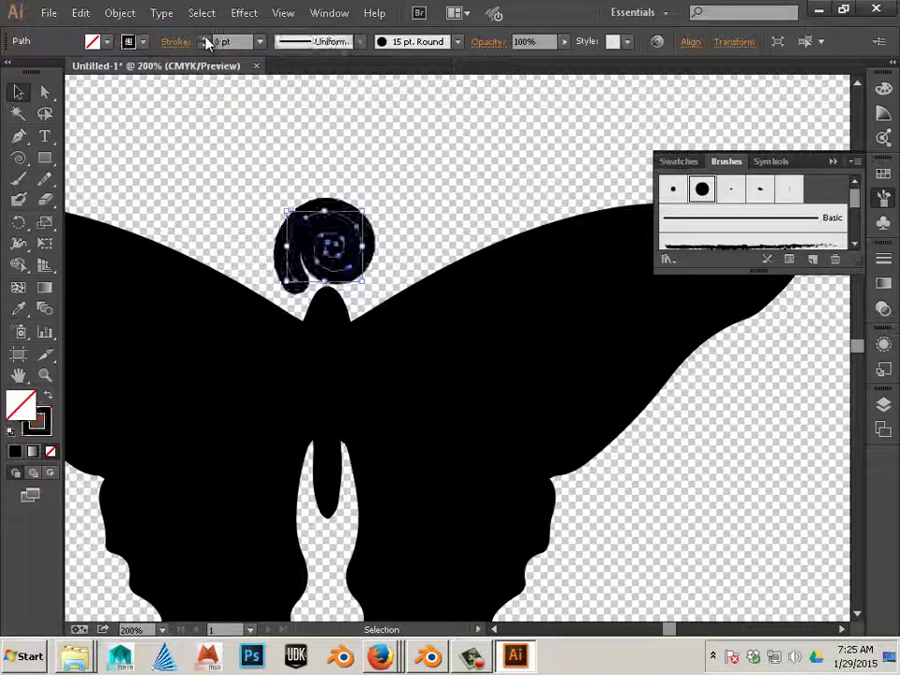
click(754, 221)
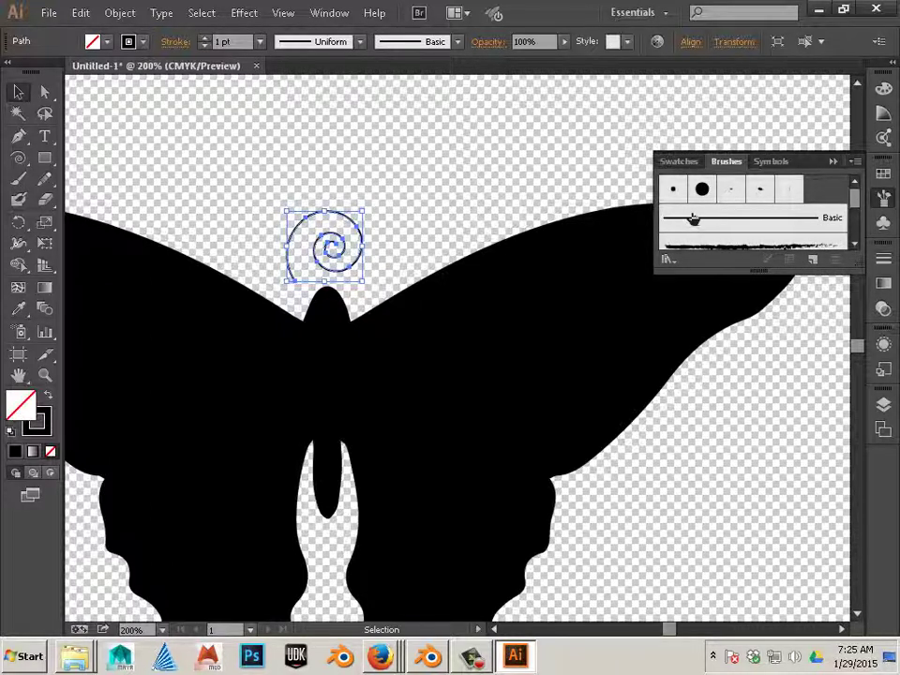
click(205, 40)
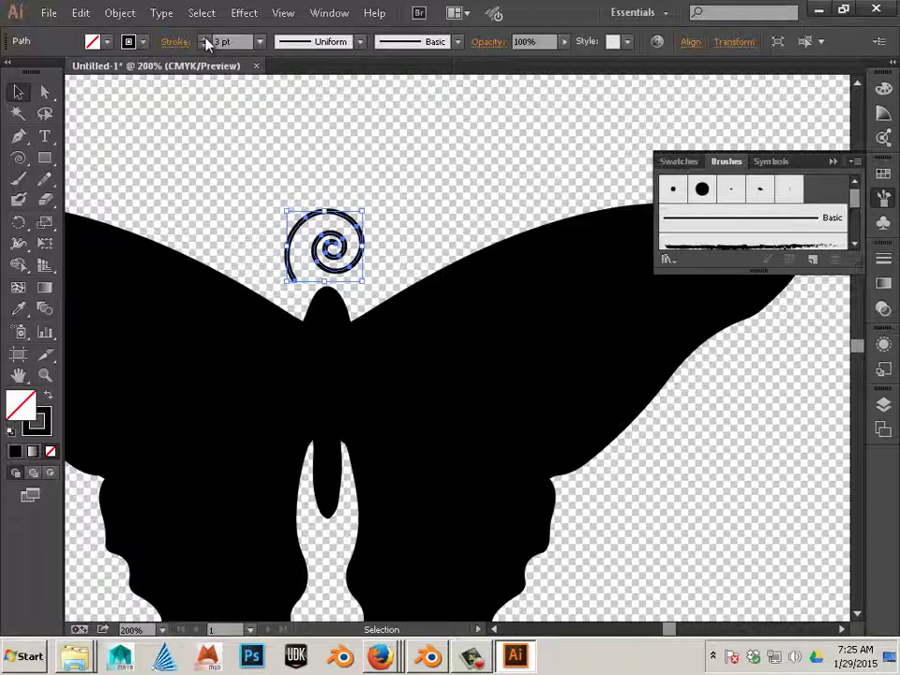
click(206, 40)
click(205, 39)
click(206, 40)
click(206, 39)
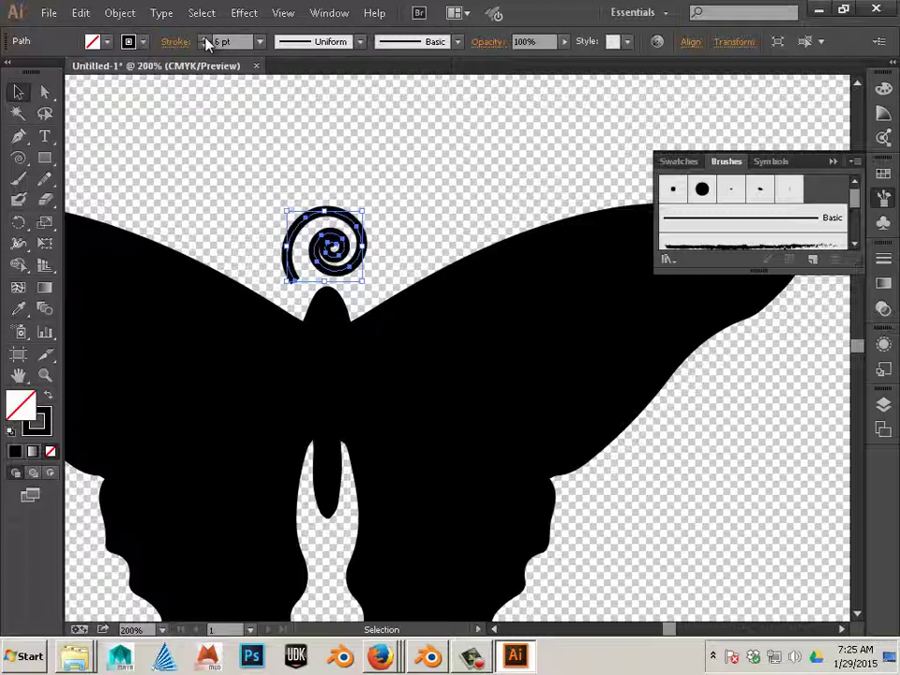
click(206, 39)
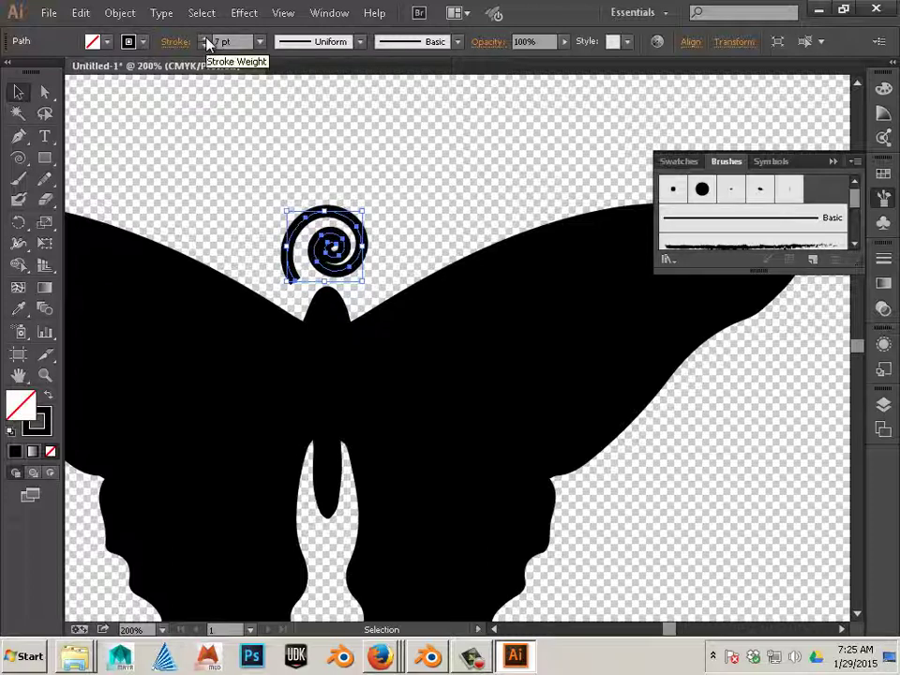
click(280, 180)
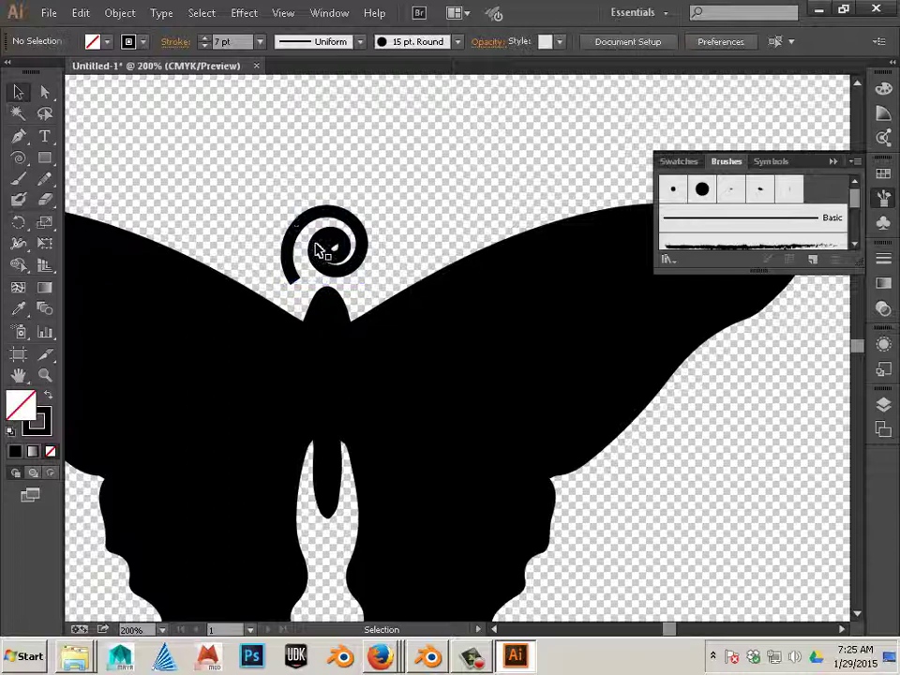
click(317, 268)
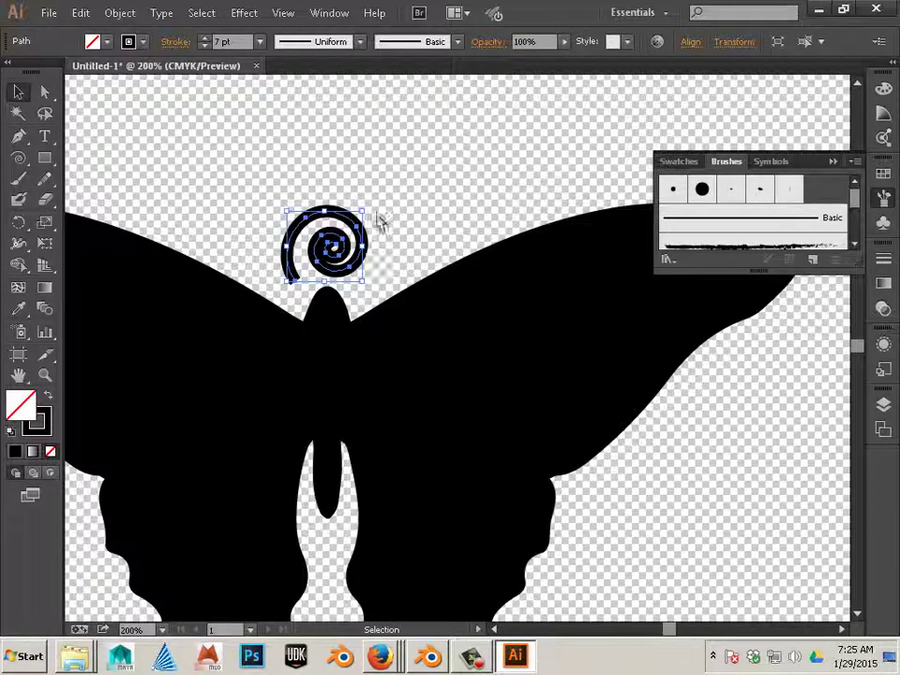
- Rotate the spiral and drag it down until its tail meets the top of the body
drag(368, 203, 386, 282)
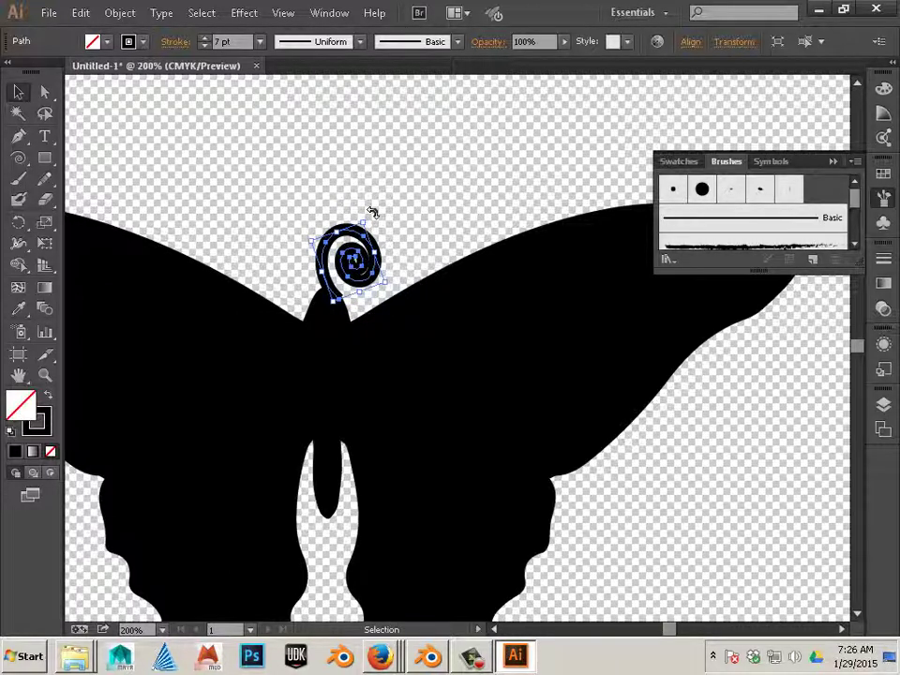
drag(358, 272, 362, 271)
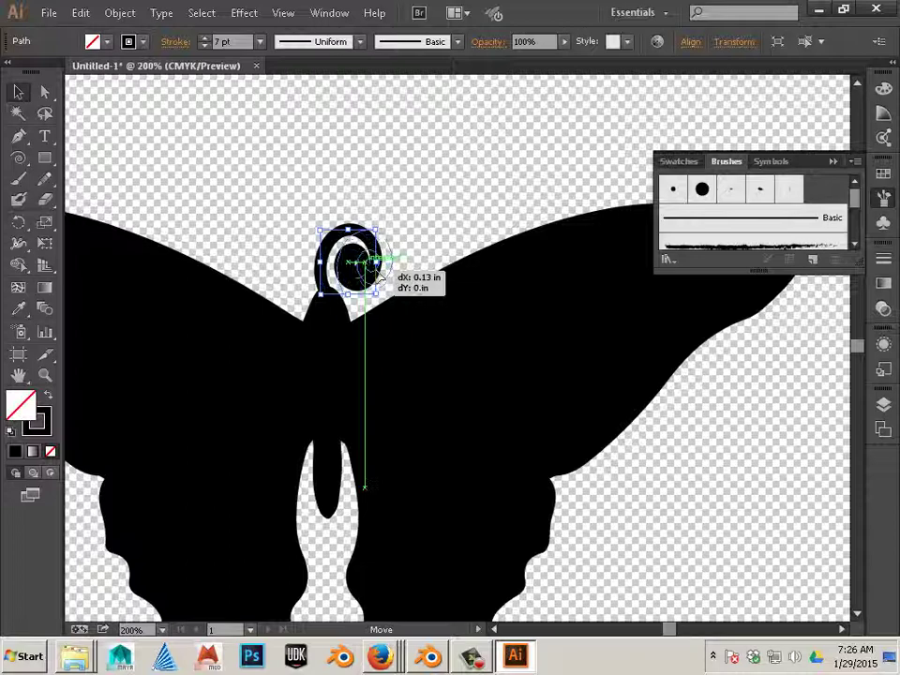
mouse_move(379, 277)
mouse_down()
mouse_move(371, 271)
mouse_move(384, 279)
mouse_up()
click(396, 195)
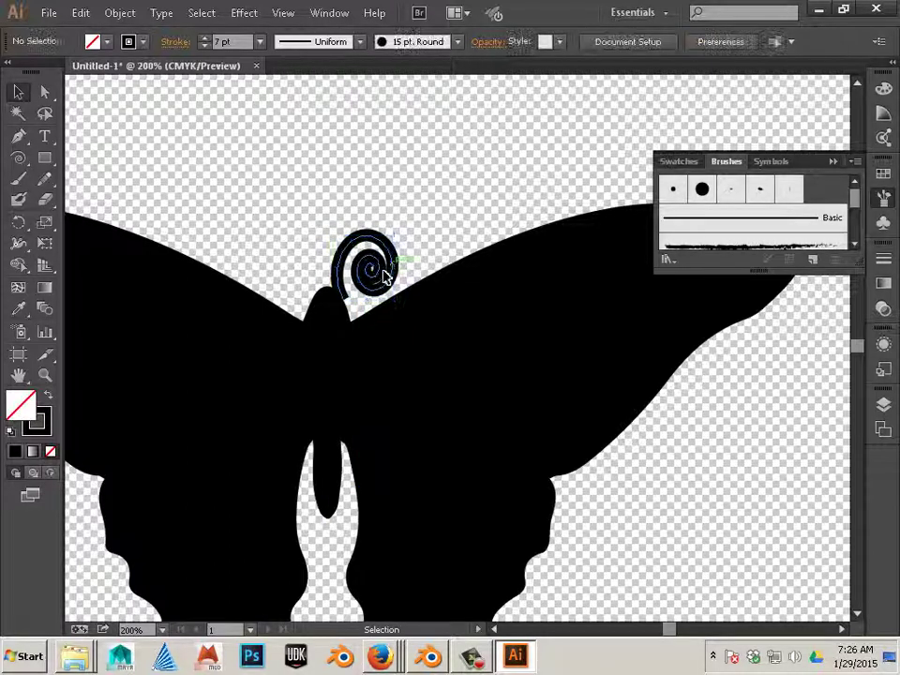
click(344, 298)
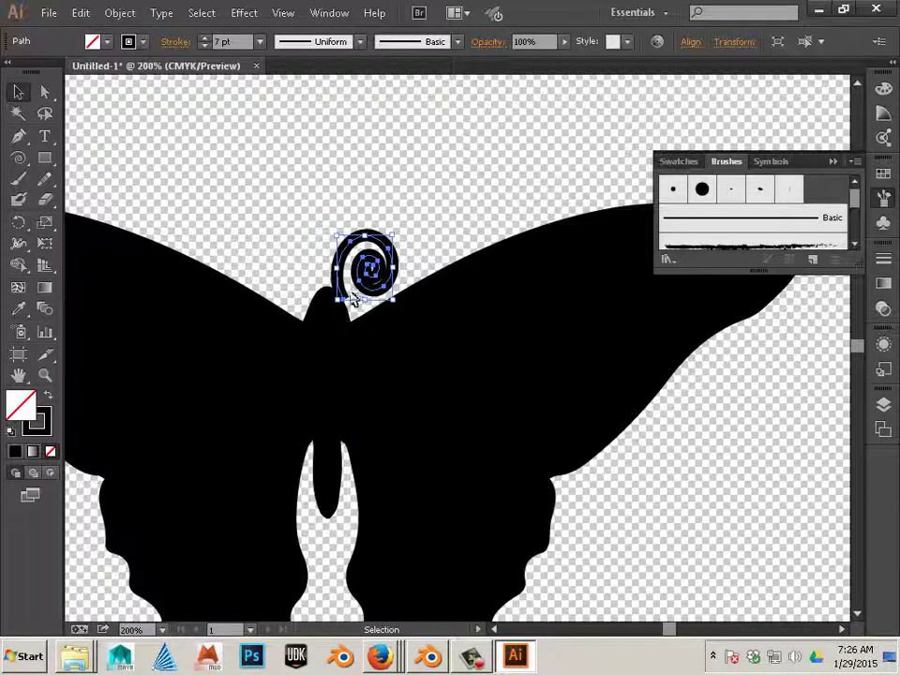
- Zoom in and nudge the spiral slightly up and left with Direct Selection
scroll(356, 297, up, 2)
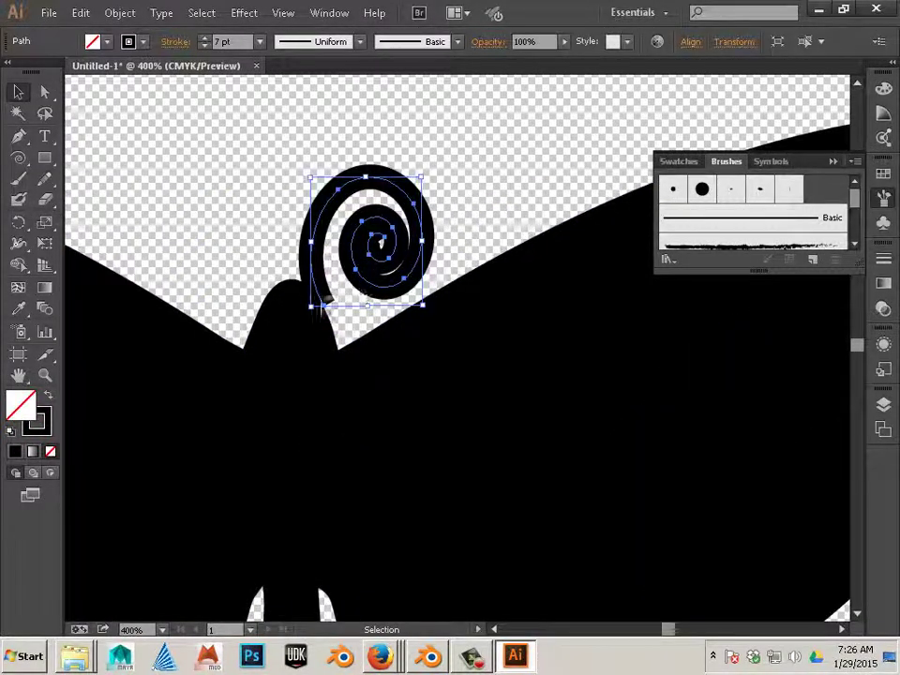
click(44, 91)
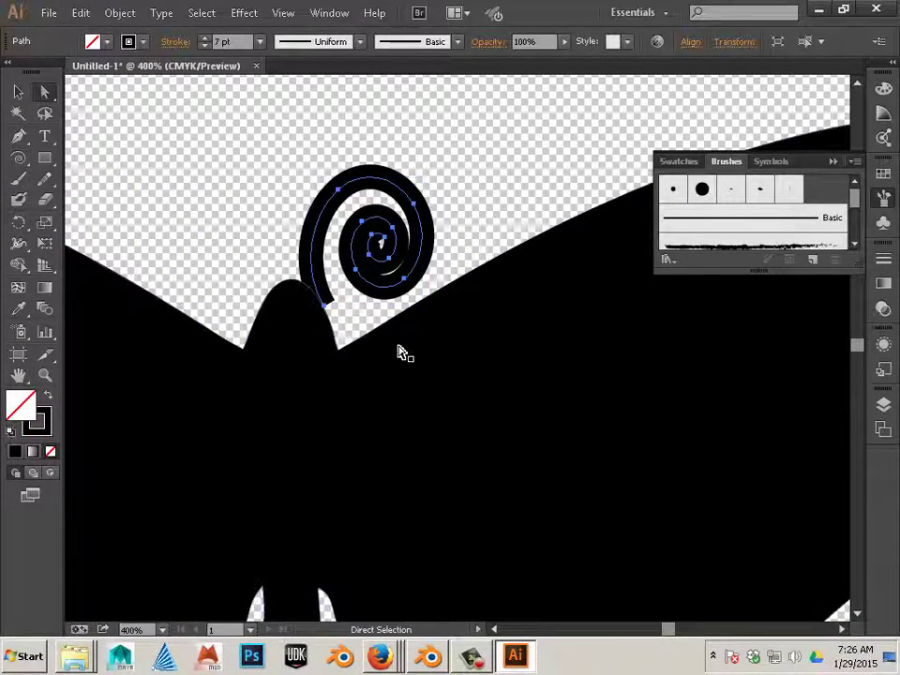
drag(325, 308, 320, 339)
click(450, 170)
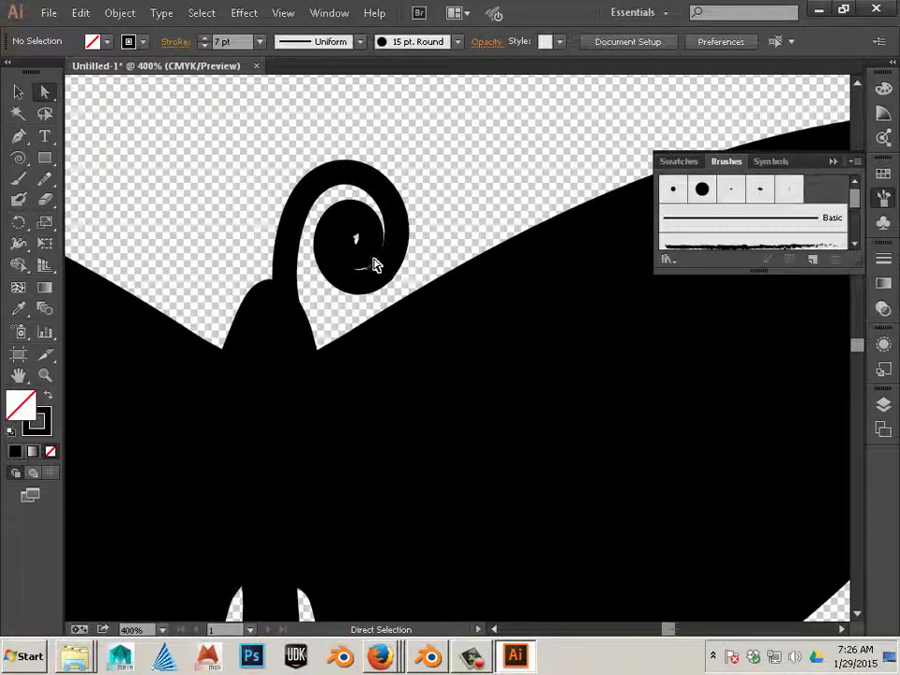
- Drag the spiral's inner anchors to reshape its centre curl, then undo the anchor edits
scroll(380, 258, up, 2)
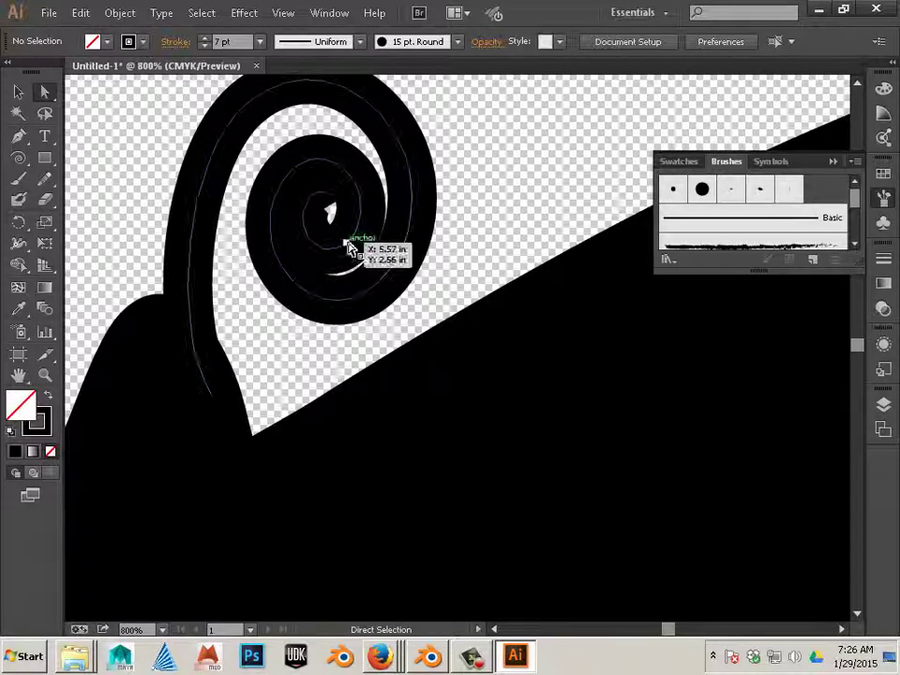
click(354, 275)
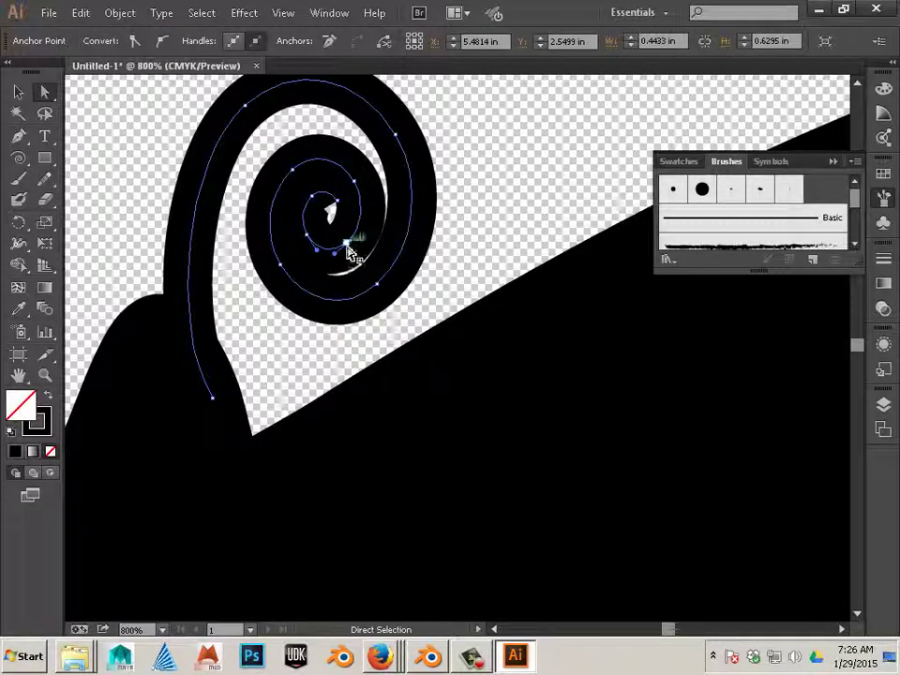
drag(348, 248, 349, 260)
click(464, 231)
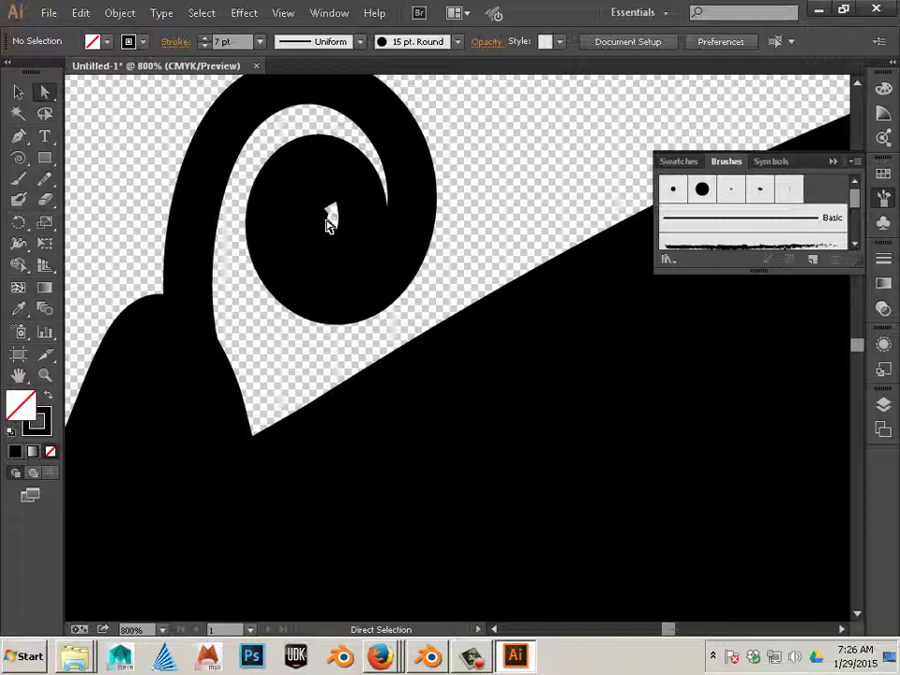
click(315, 223)
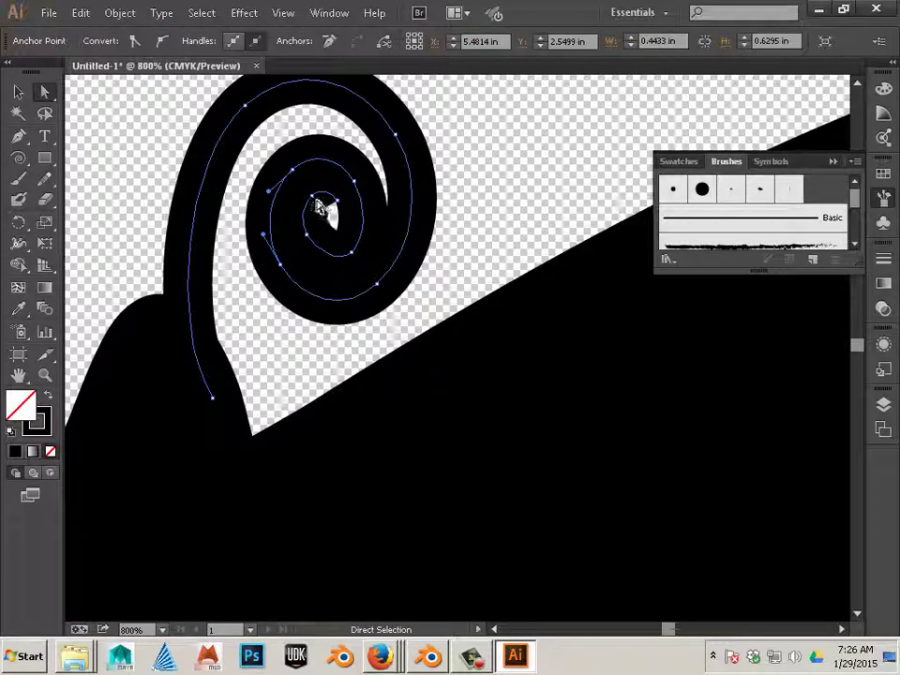
drag(319, 208, 341, 201)
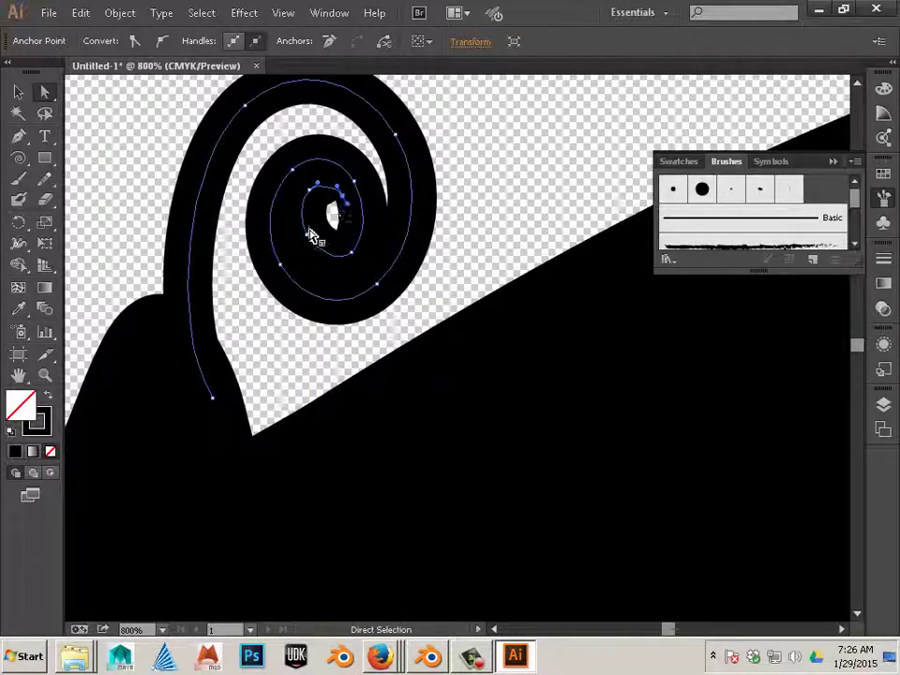
drag(308, 240, 302, 242)
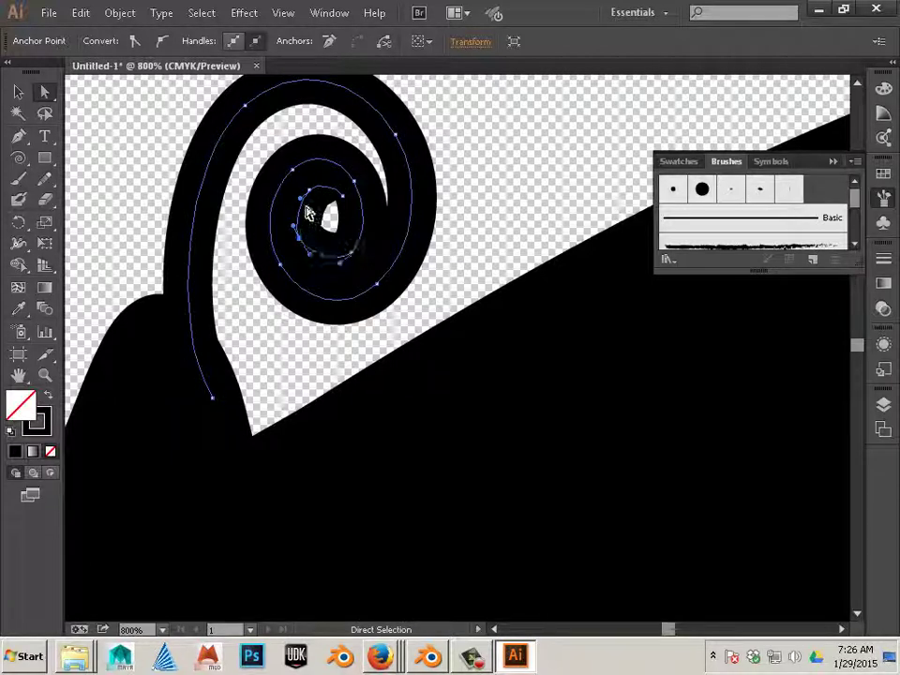
drag(310, 195, 348, 193)
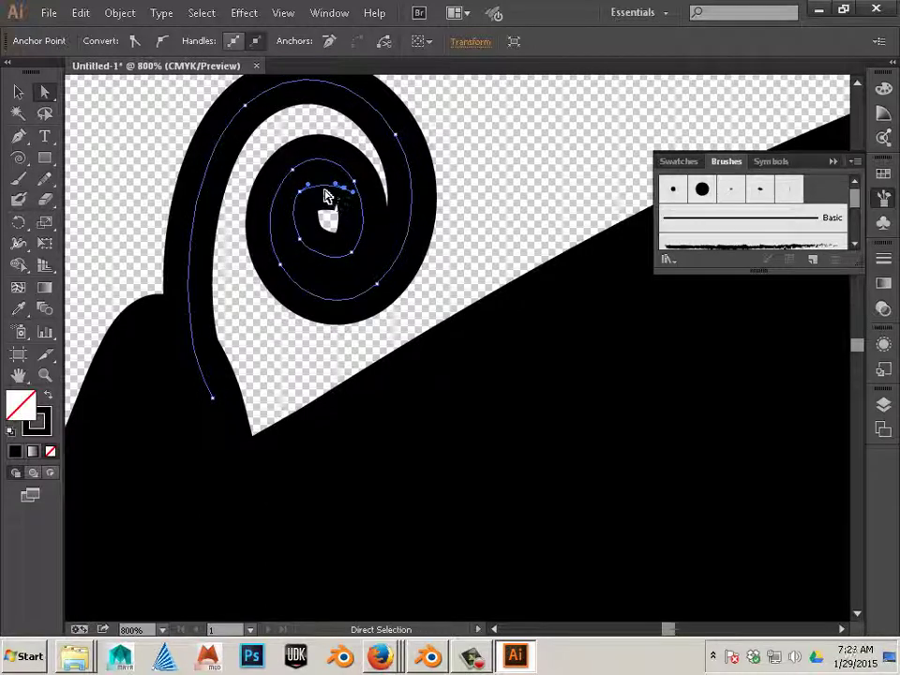
click(325, 187)
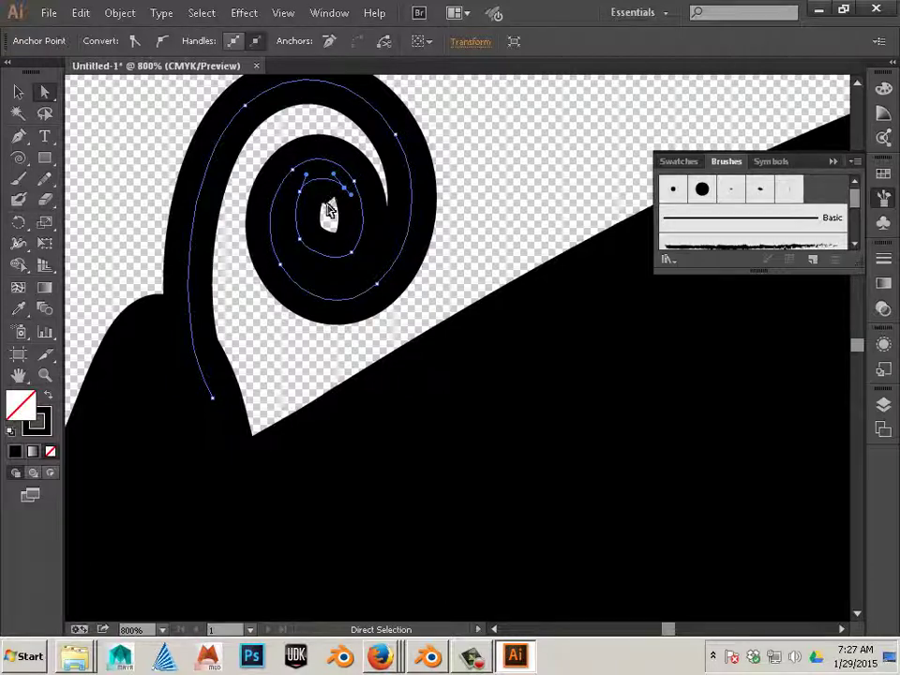
click(328, 210)
key(ctrl+z)
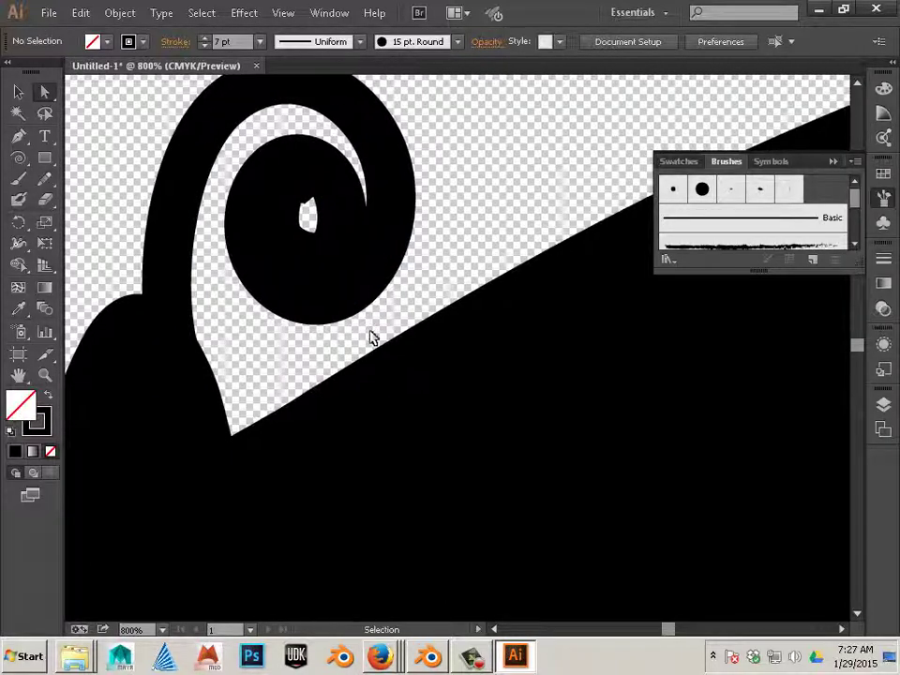
- Undo back to the earlier spiral shape and reselect the spiral antenna
key(ctrl+z)
scroll(370, 338, down, 5)
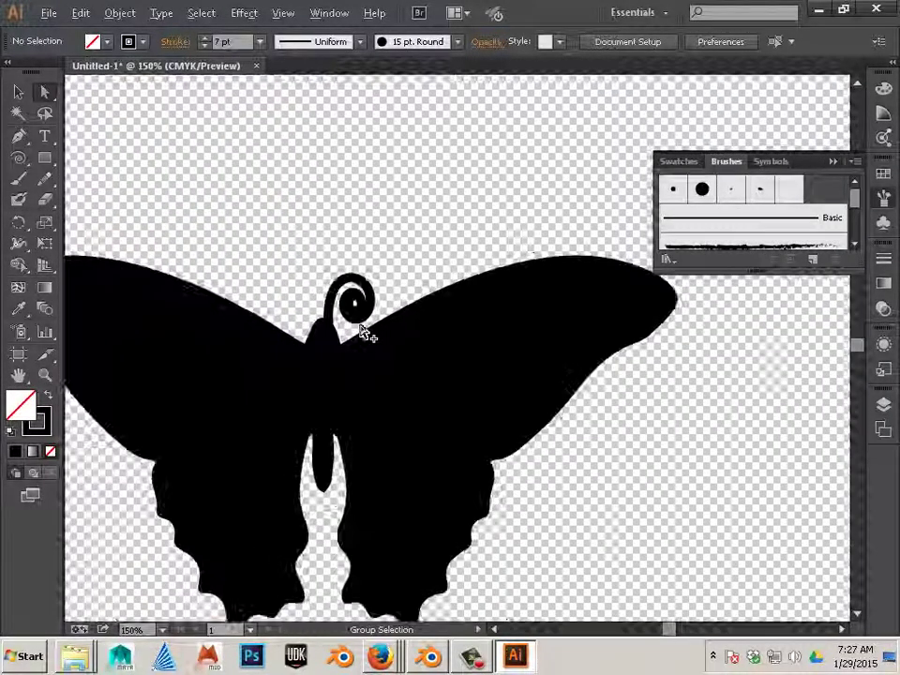
scroll(368, 335, up, 2)
click(18, 91)
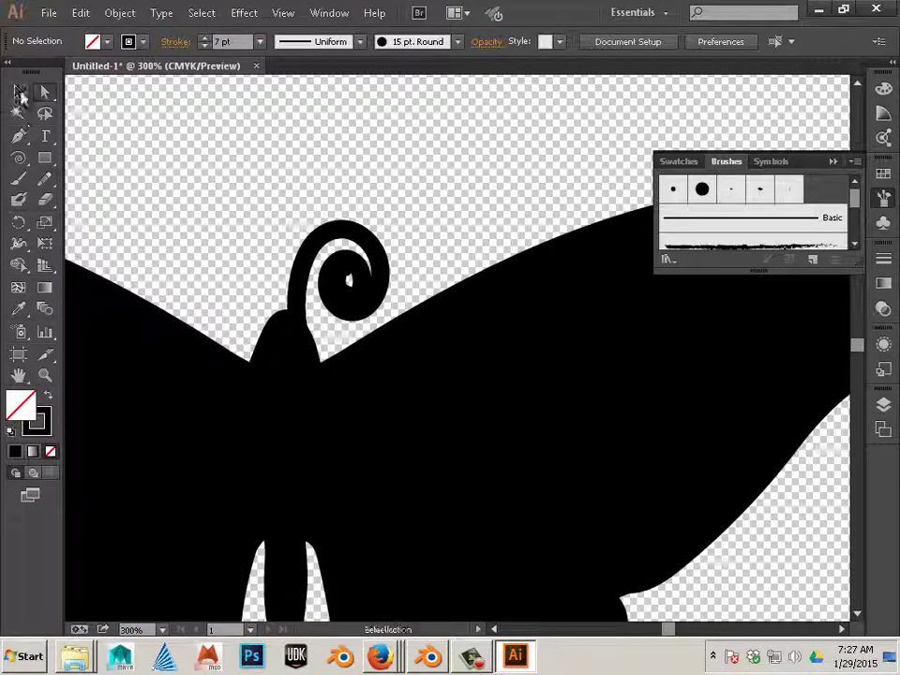
click(307, 262)
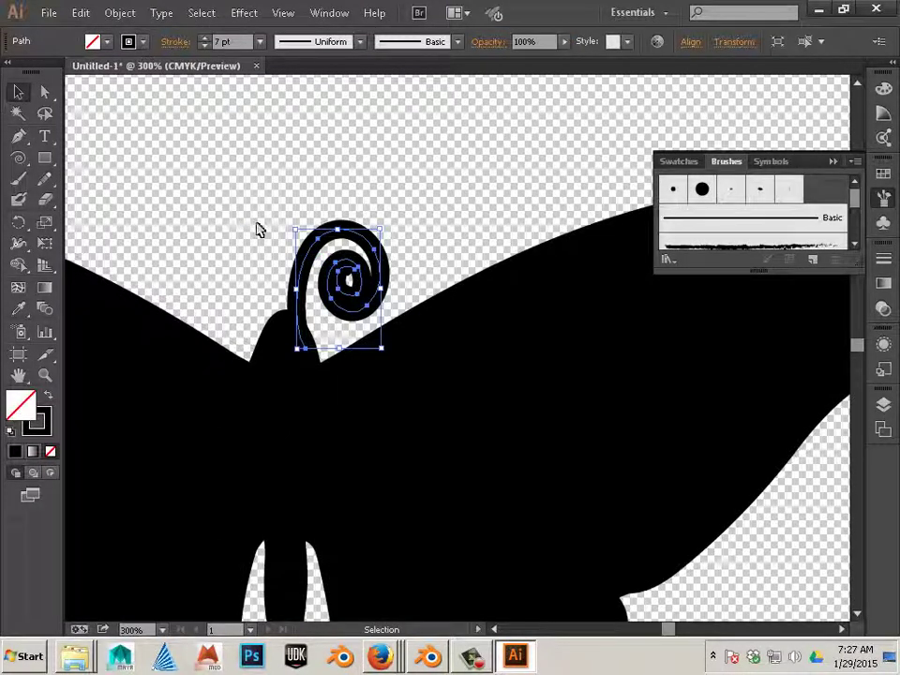
- Duplicate the spiral up and left, then reflect the copy across a vertical axis
key(a)
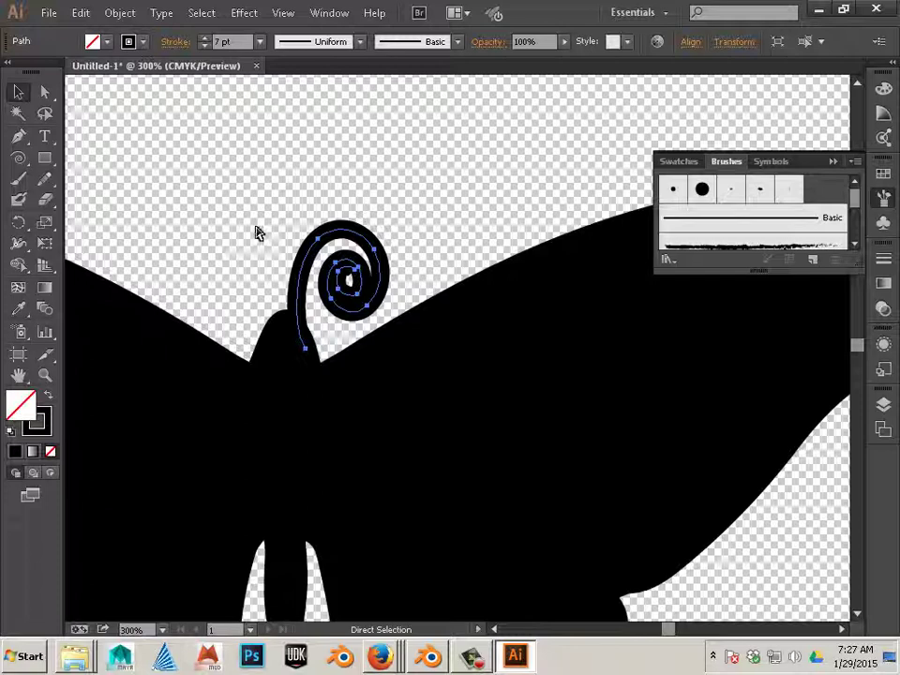
key(v)
alt+drag(297, 251, 239, 208)
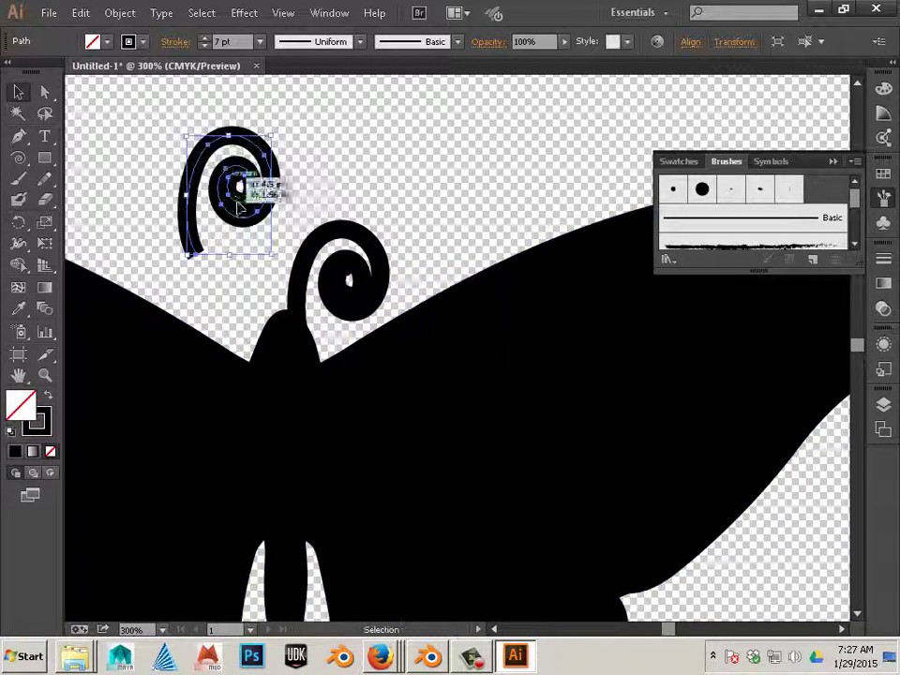
click(120, 13)
mouse_move(127, 34)
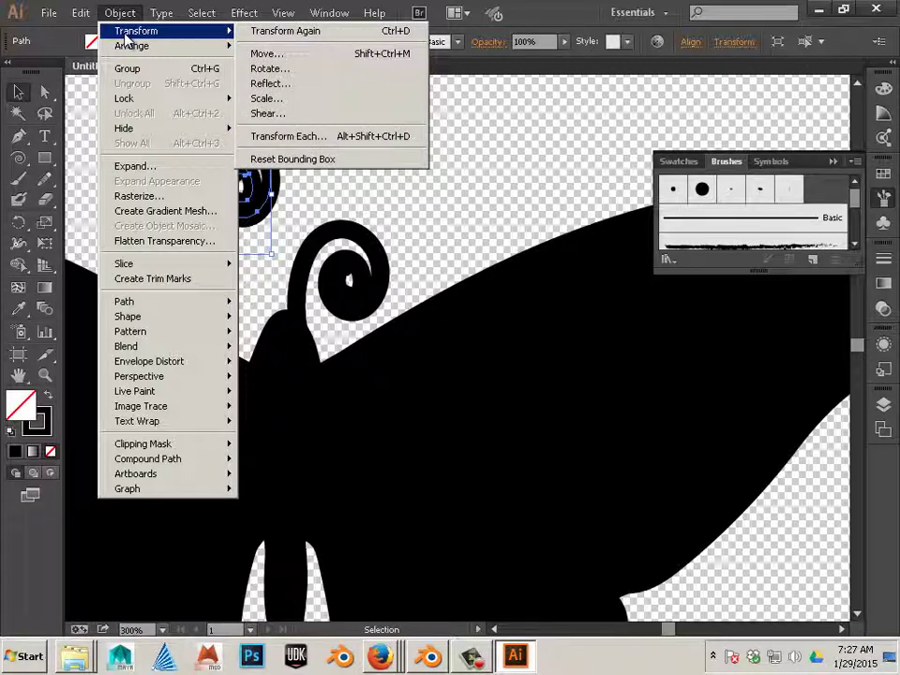
click(272, 83)
click(258, 254)
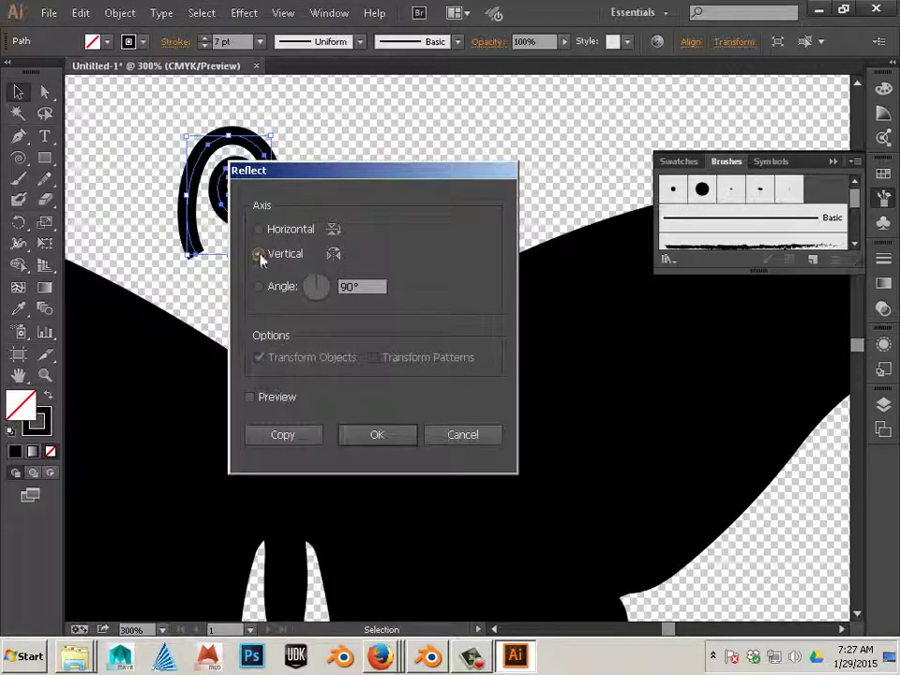
click(367, 435)
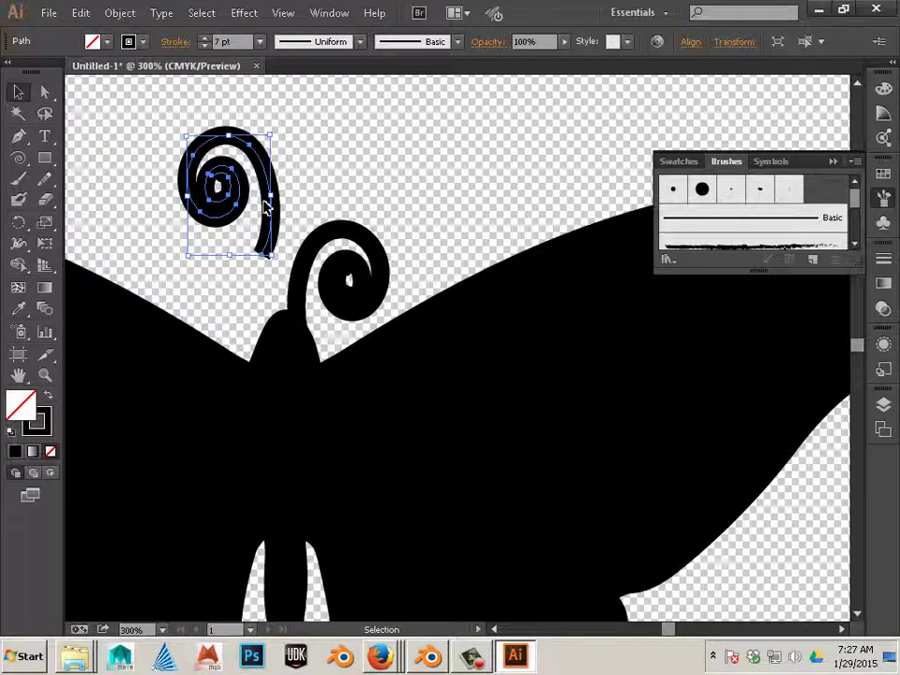
- Place the mirrored spiral beside the original above the body and zoom in on the antennae
drag(274, 217, 248, 287)
click(264, 281)
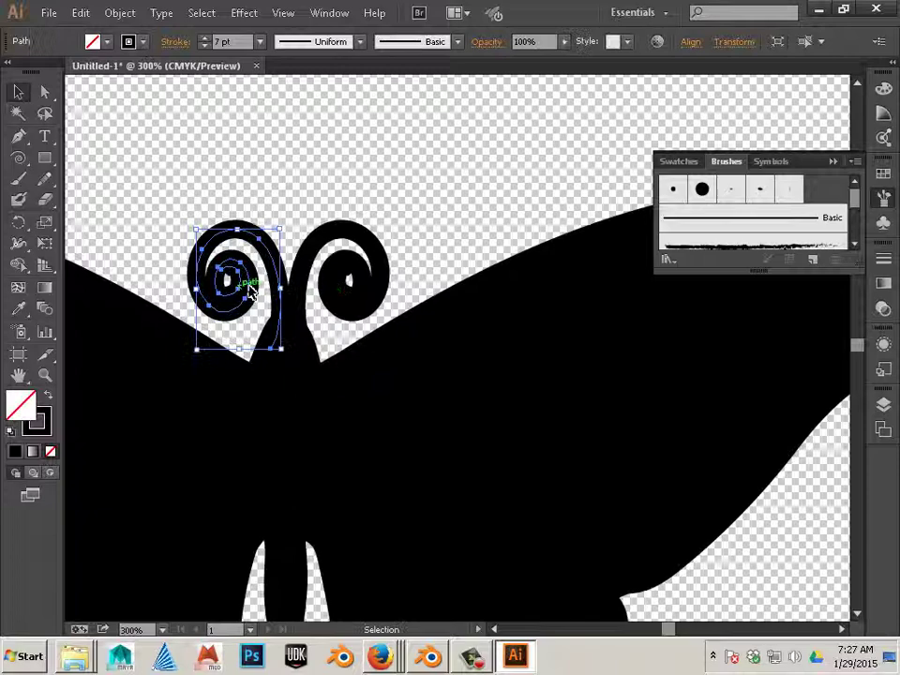
click(441, 268)
scroll(399, 275, right, 3)
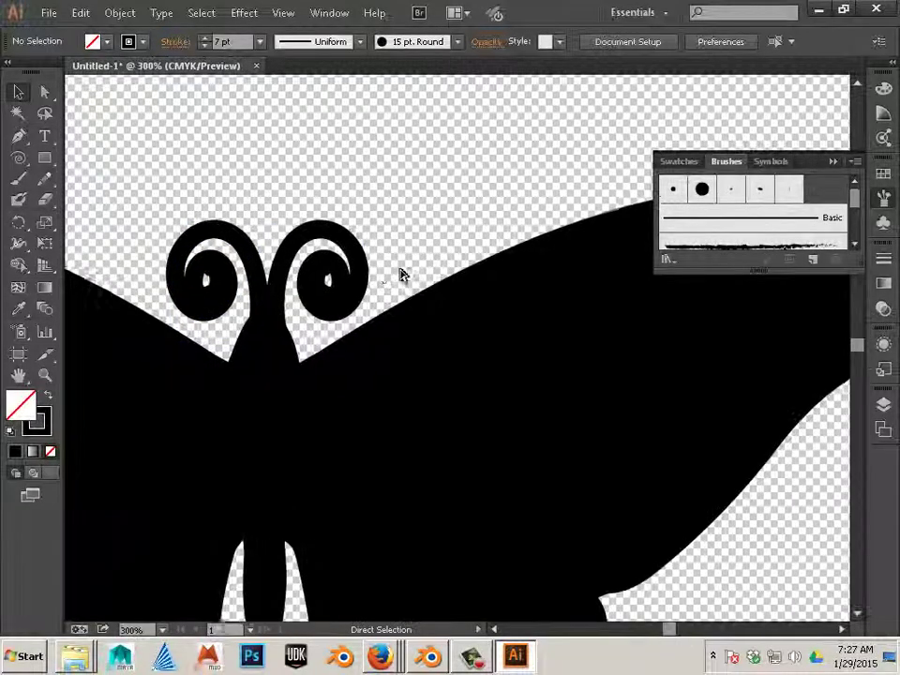
key(ctrl+1)
key(ctrl+minus)
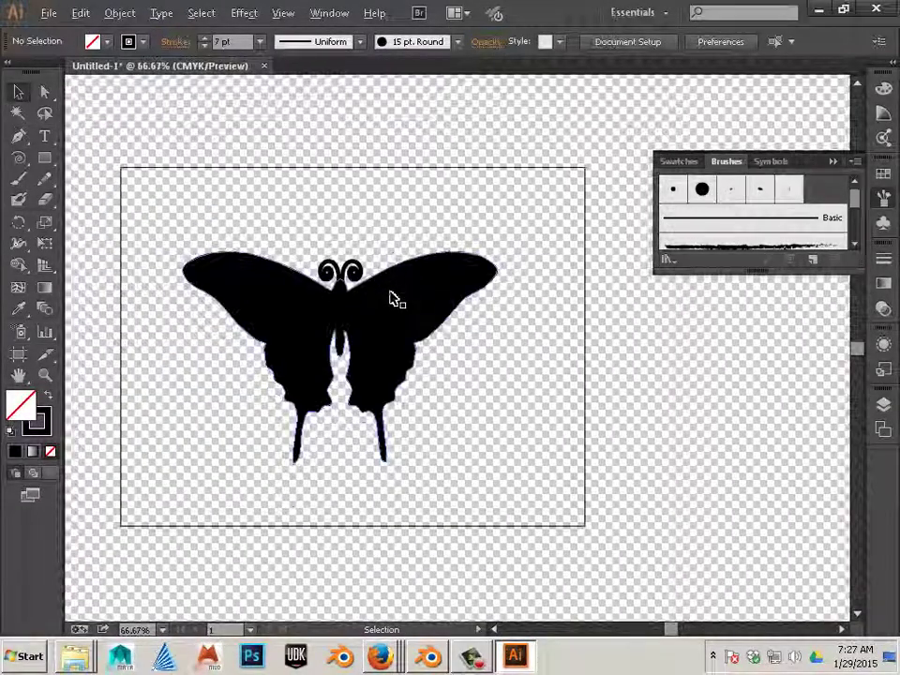
key(ctrl+plus)
key(ctrl+plus)
key(ctrl+plus)
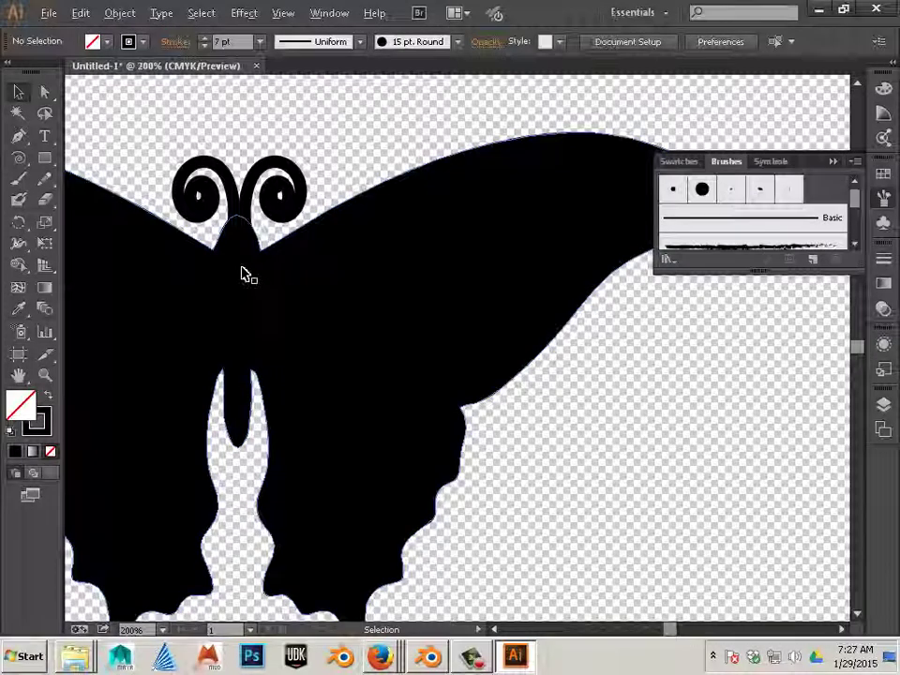
- Select both spirals and expand their strokes into filled shapes with Object > Expand
scroll(243, 272, up, 1)
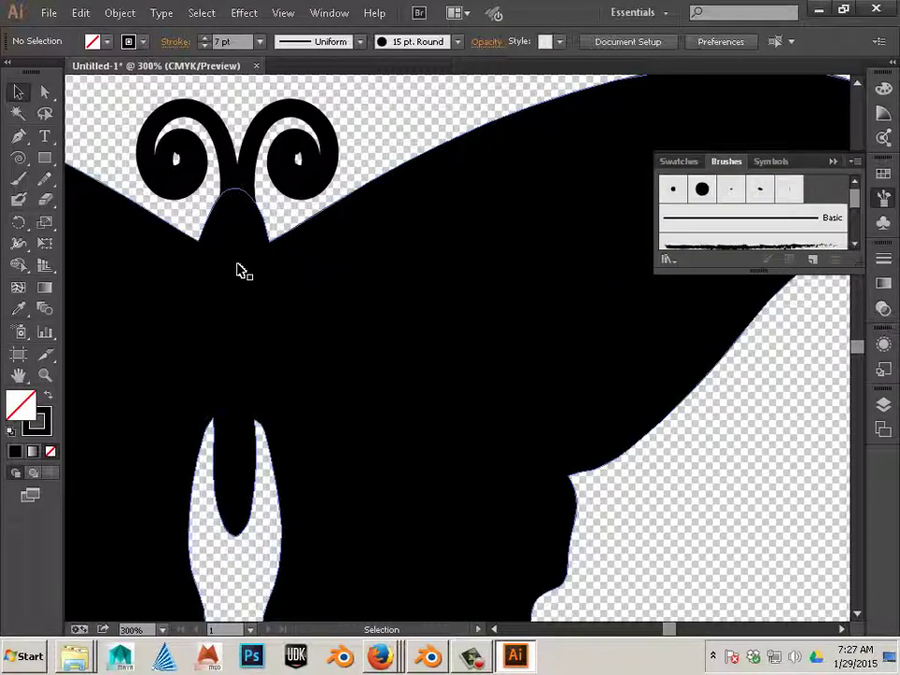
click(237, 270)
click(250, 165)
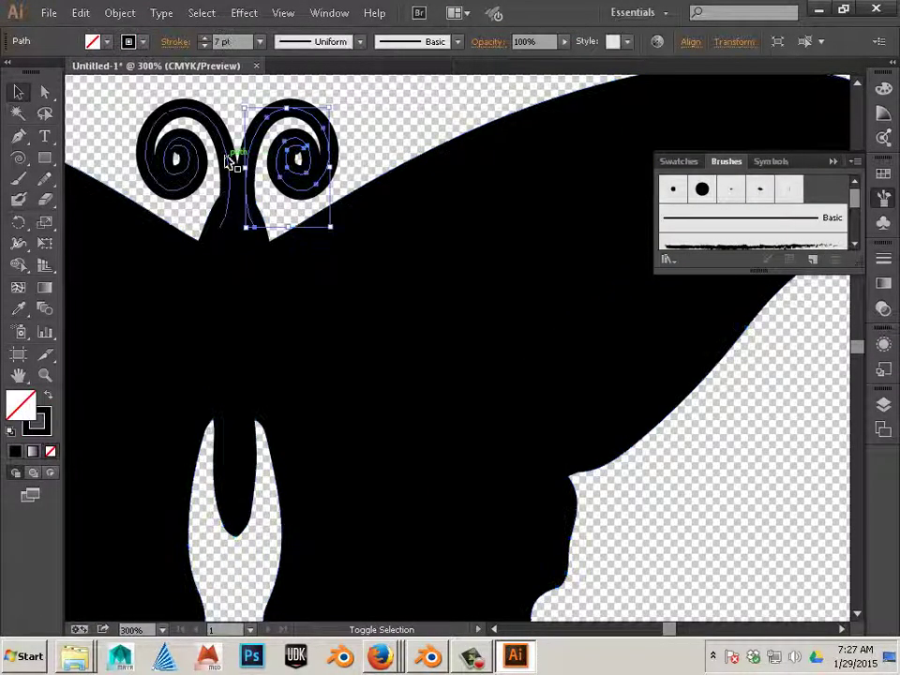
shift+click(230, 162)
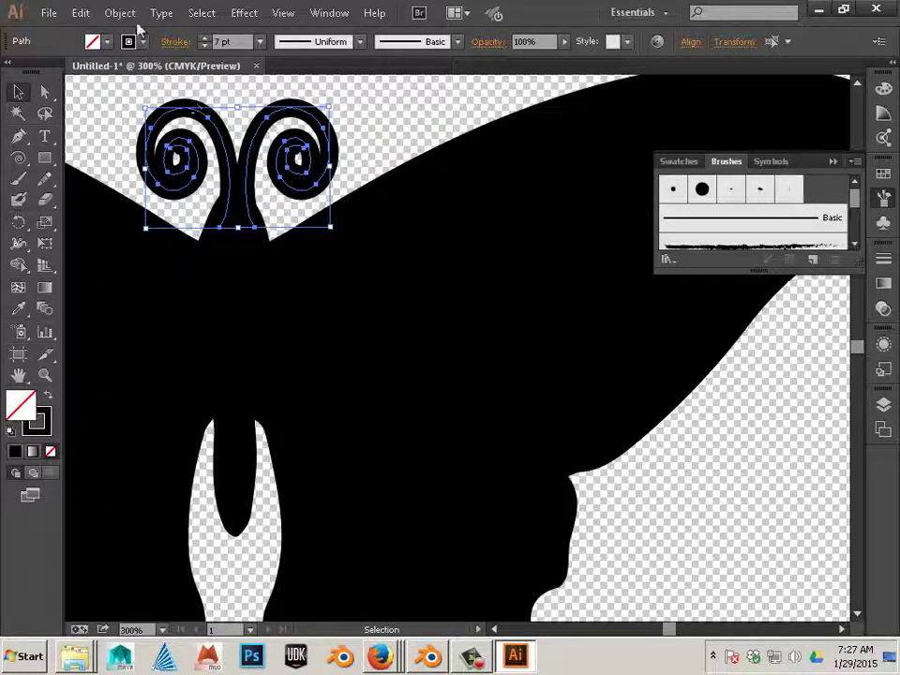
click(119, 12)
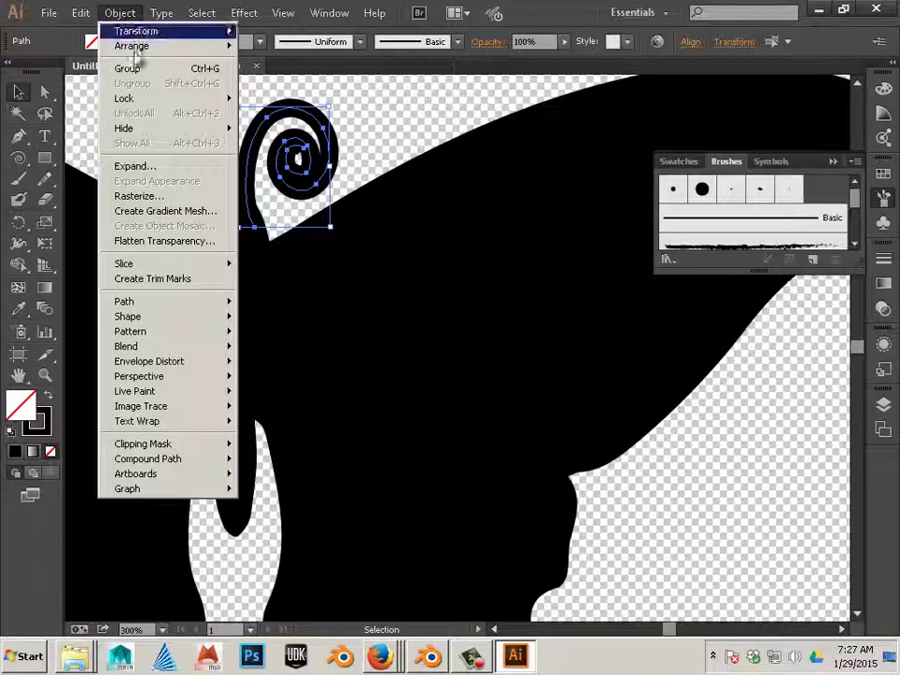
click(168, 169)
click(800, 559)
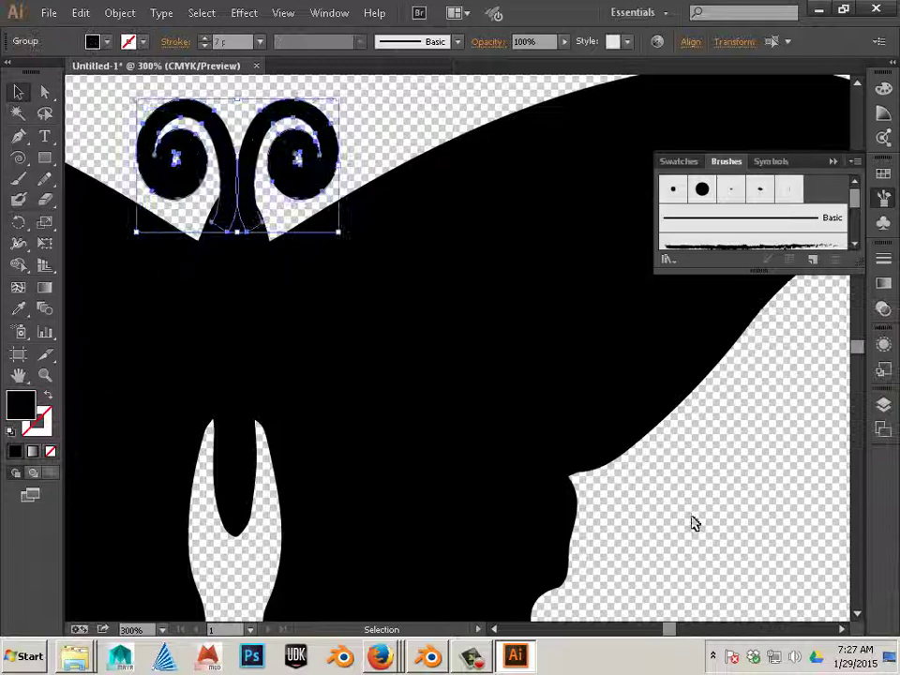
- Rework the selection, ending with only the butterfly body selected
click(353, 169)
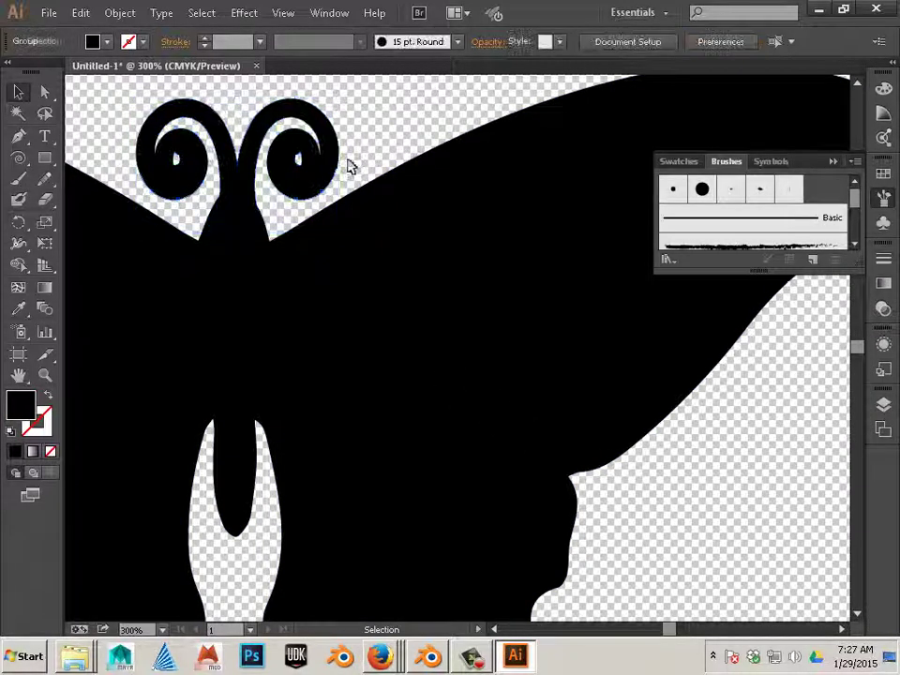
click(257, 218)
click(262, 241)
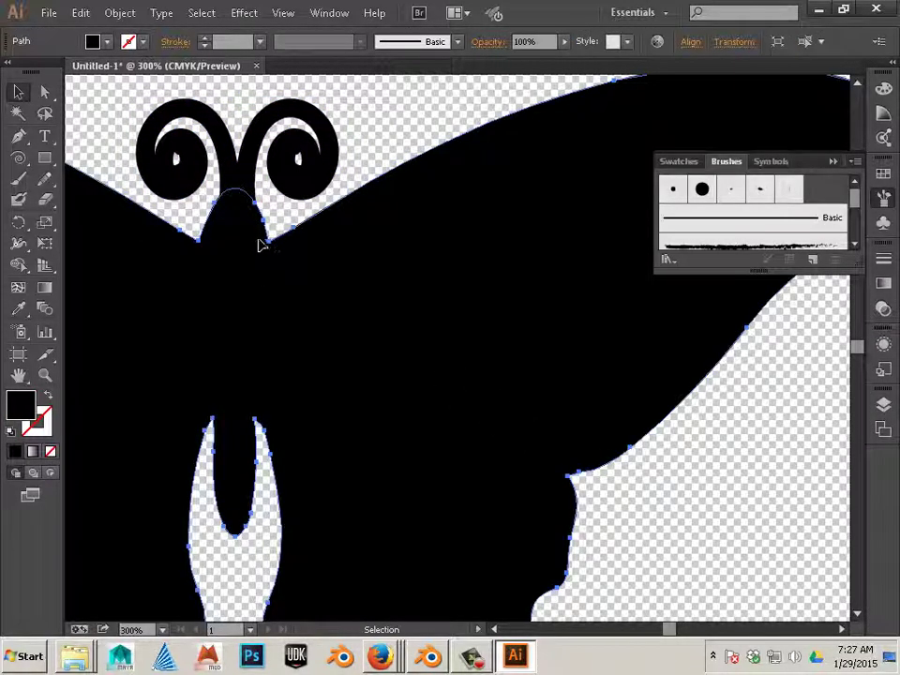
shift+click(249, 184)
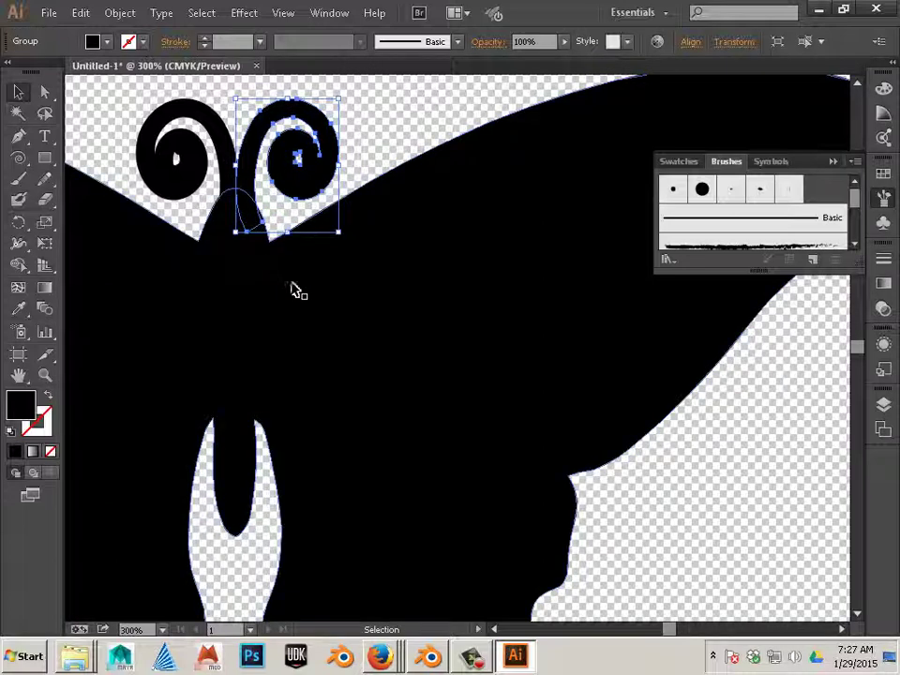
click(295, 292)
- Select the right spiral with the body and Unite them in the Pathfinder panel
shift+click(250, 155)
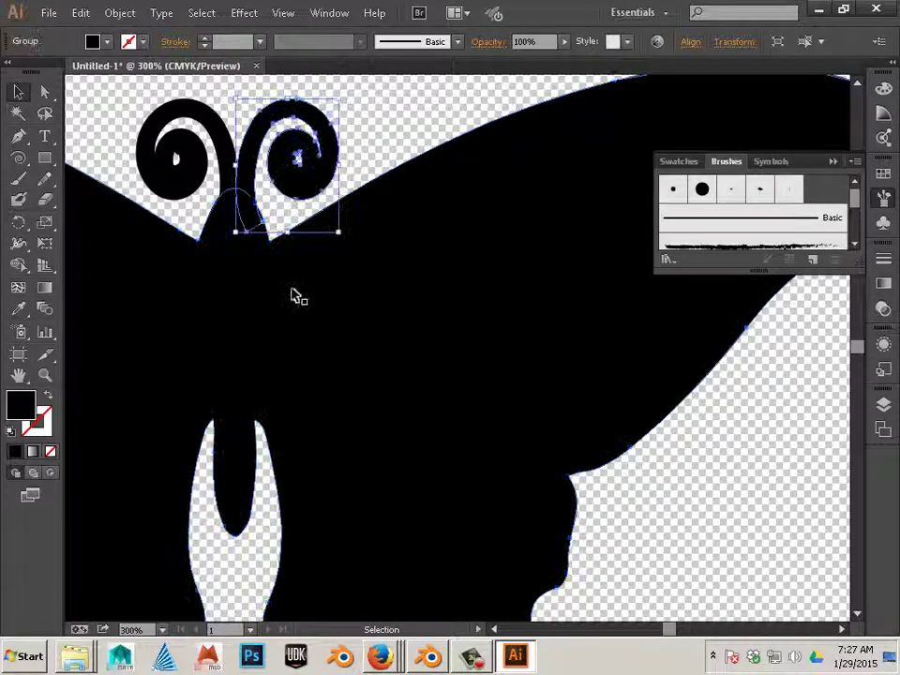
shift+click(299, 298)
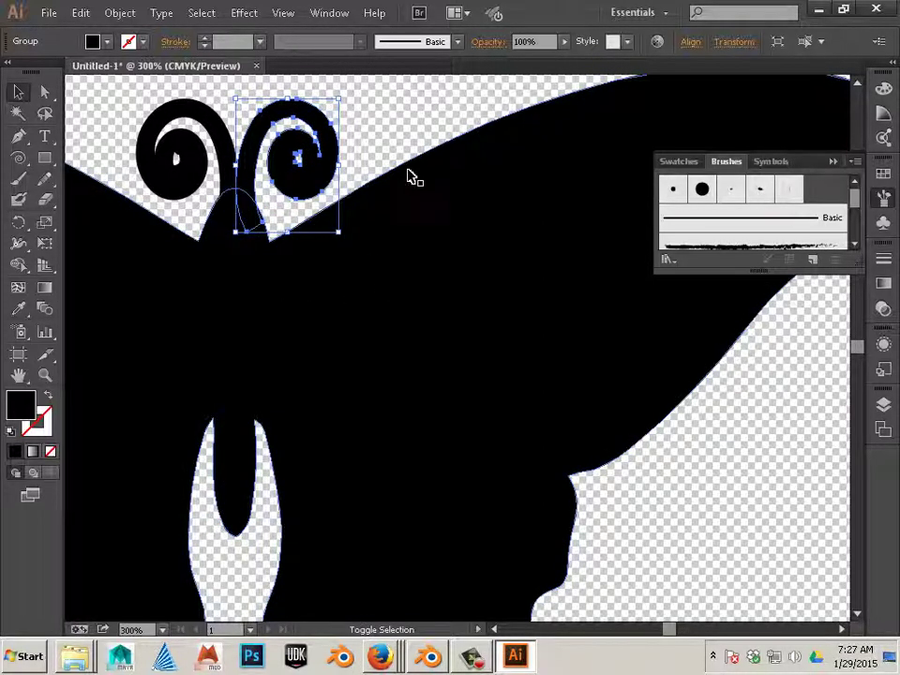
shift+click(387, 176)
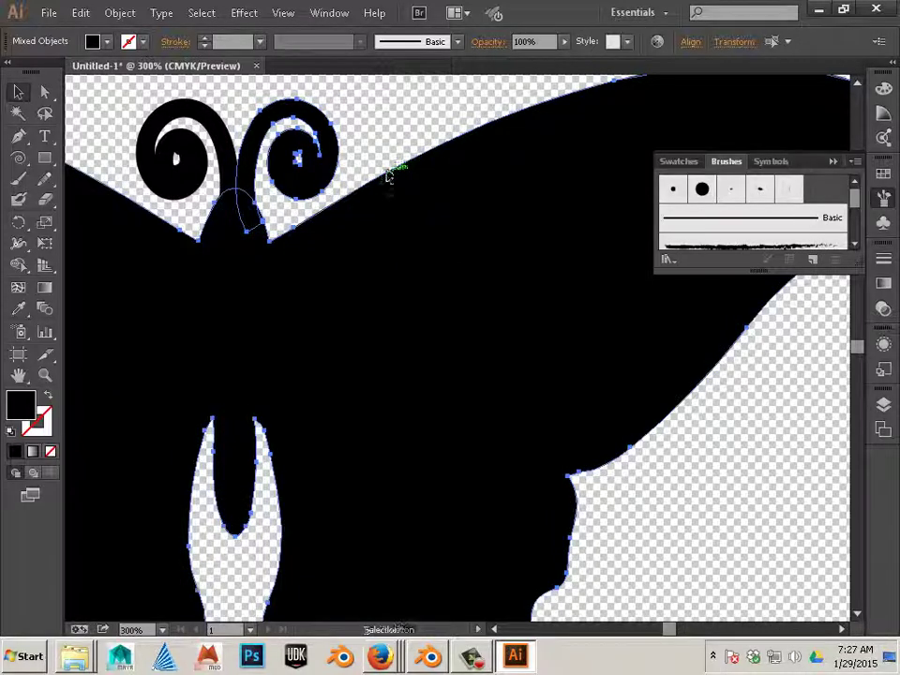
click(329, 12)
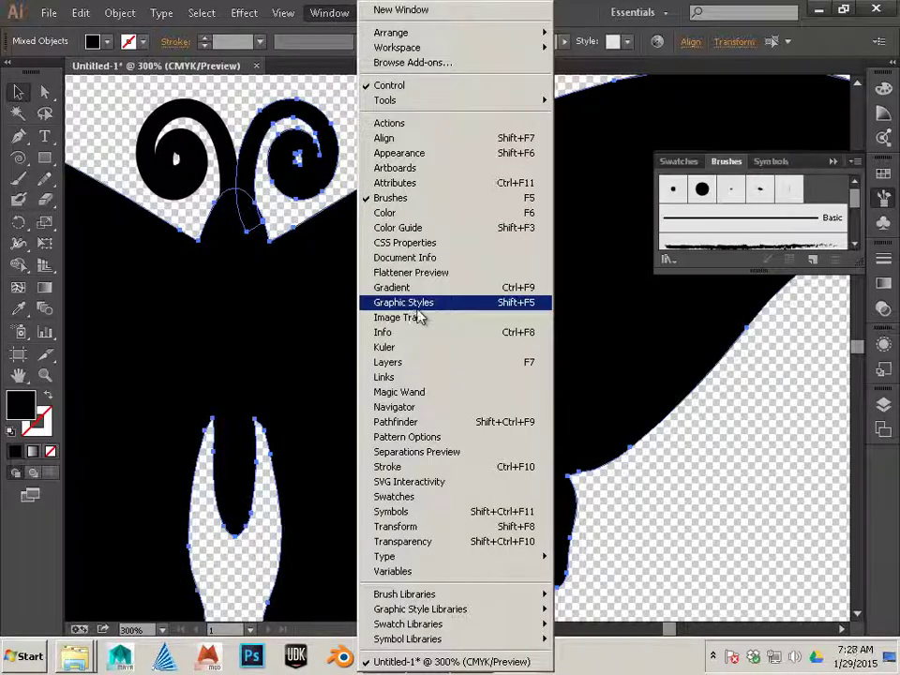
key(Escape)
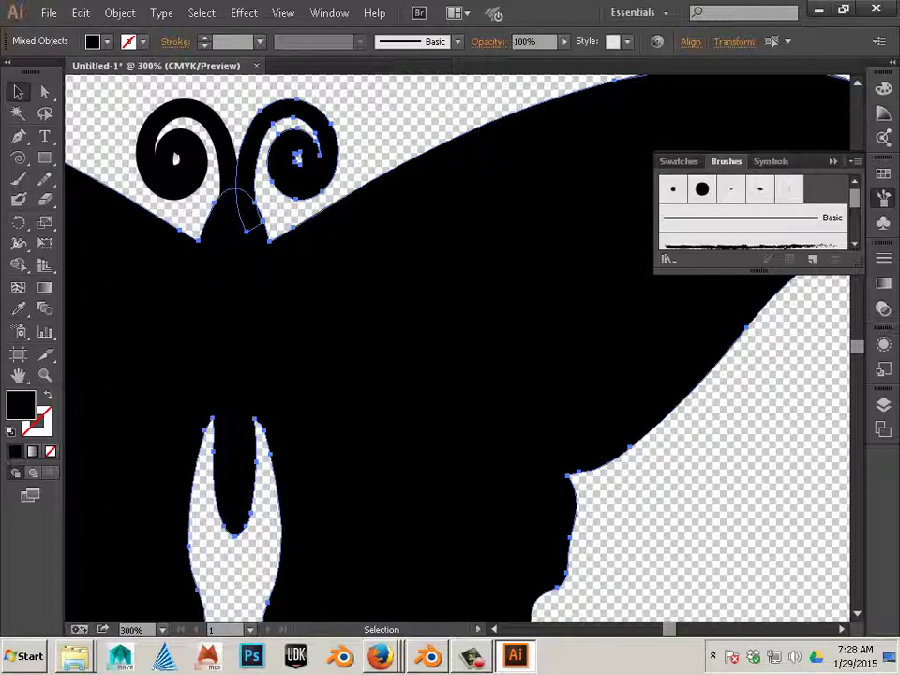
click(472, 656)
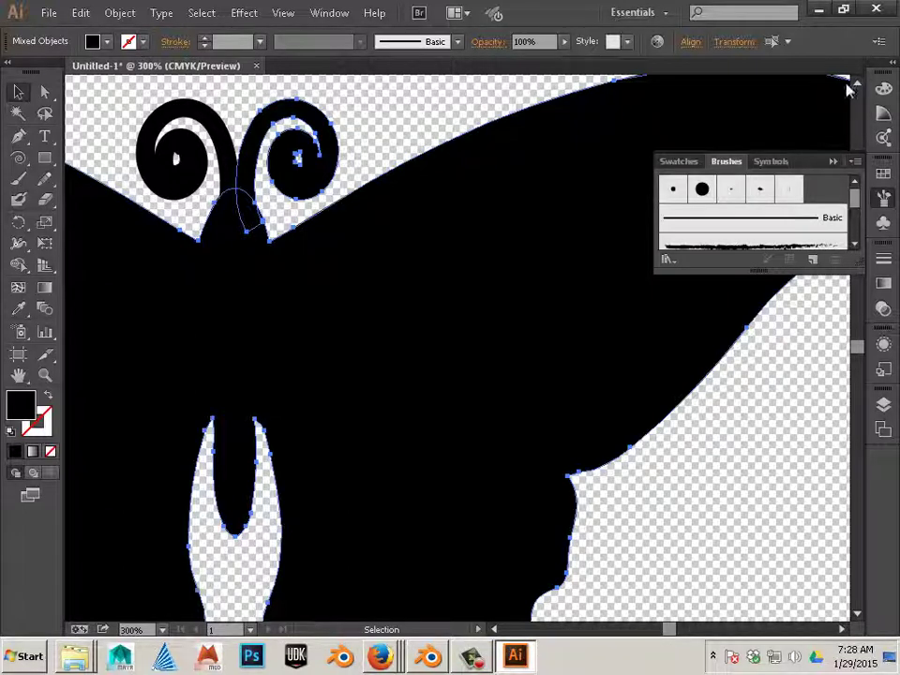
key(shift+ctrl+F9)
drag(354, 169, 380, 172)
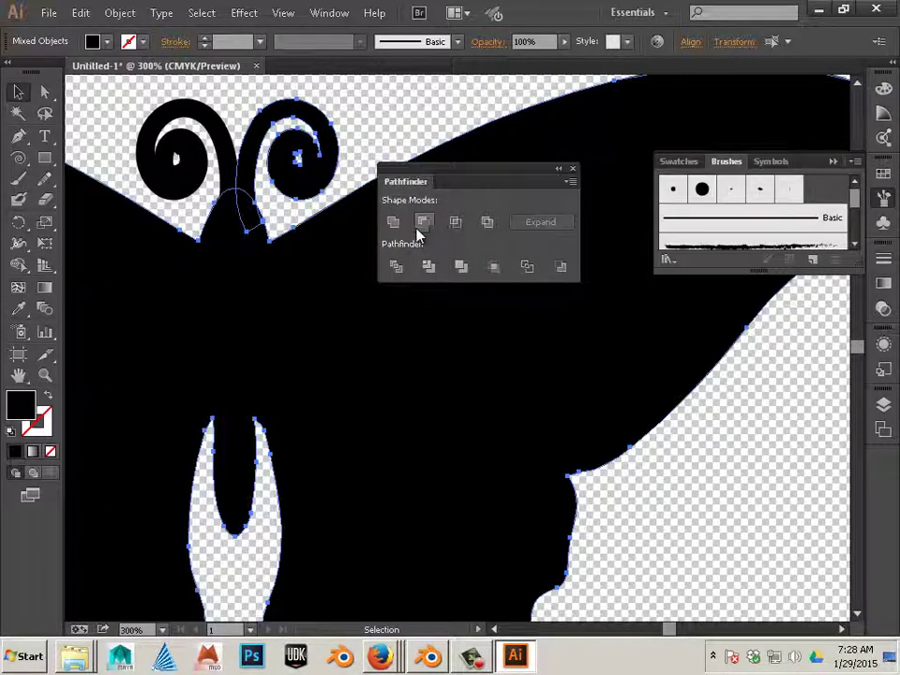
click(395, 225)
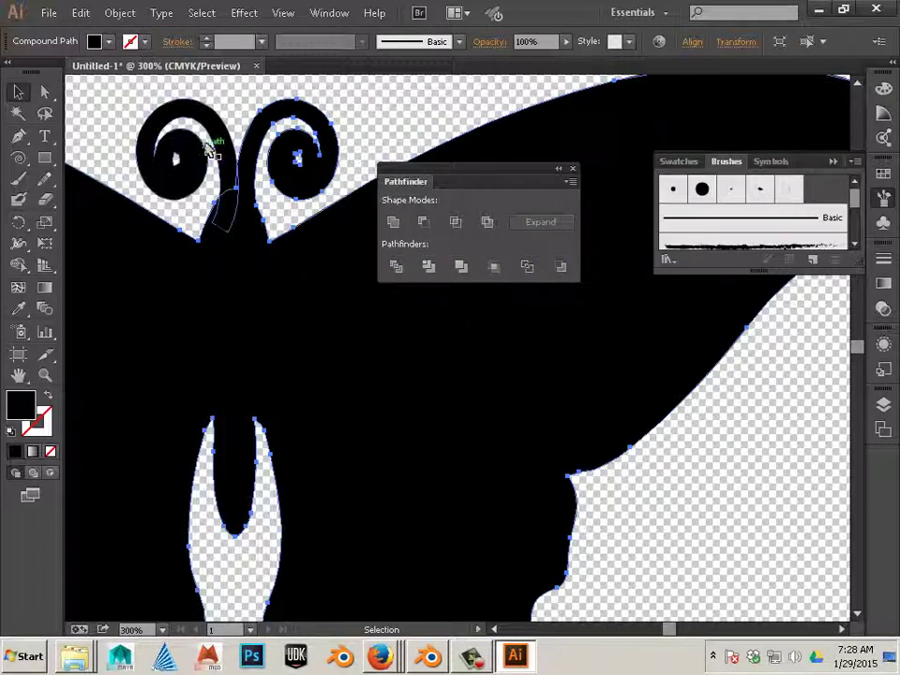
- Select the left spiral with the merged body and Unite them as well
click(215, 142)
shift+click(249, 315)
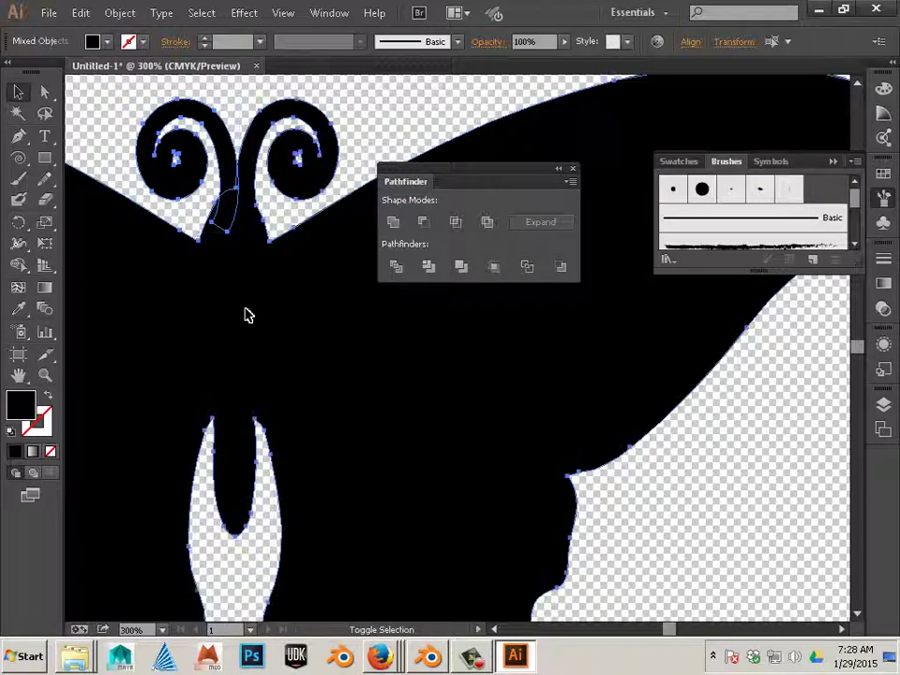
click(395, 225)
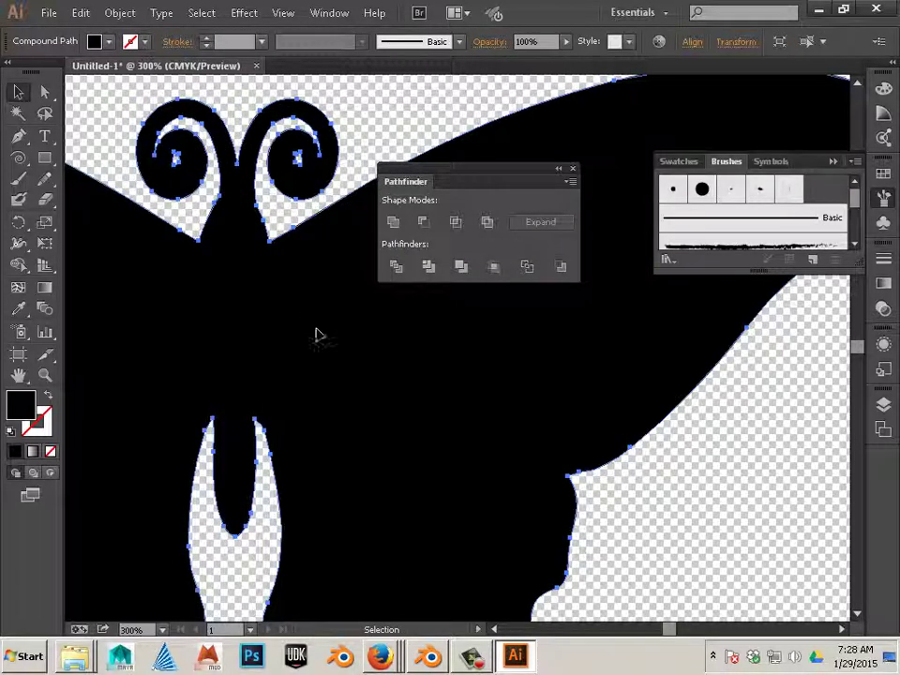
click(379, 131)
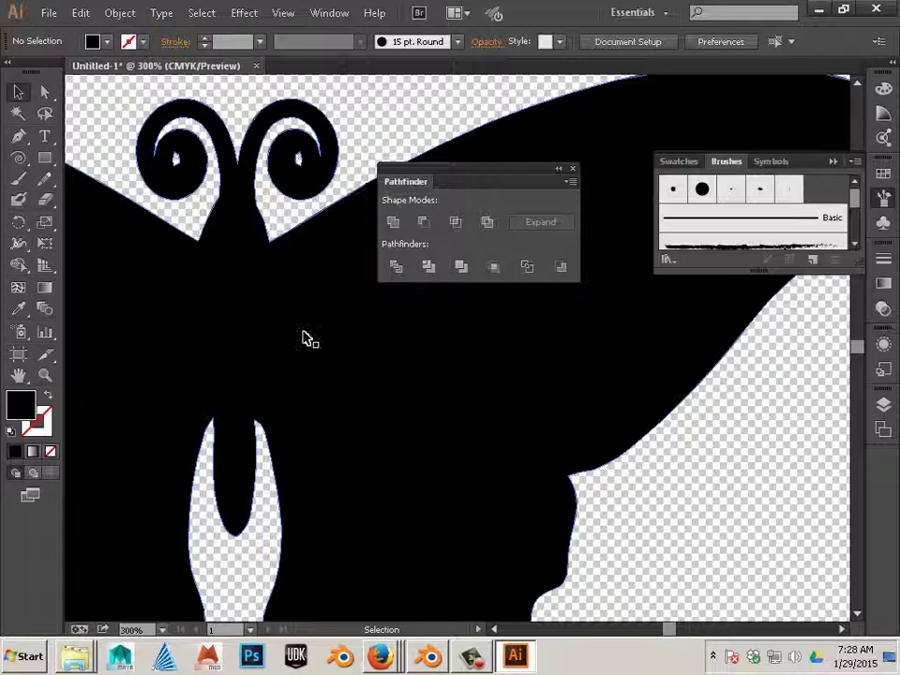
scroll(297, 343, down, 1)
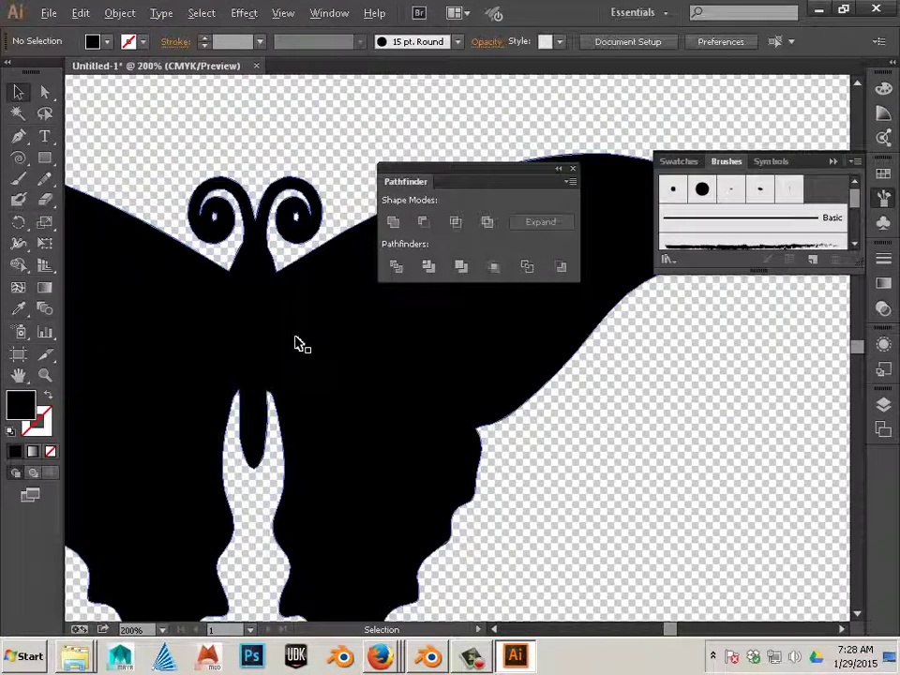
scroll(297, 343, down, 3)
scroll(310, 348, up, 2)
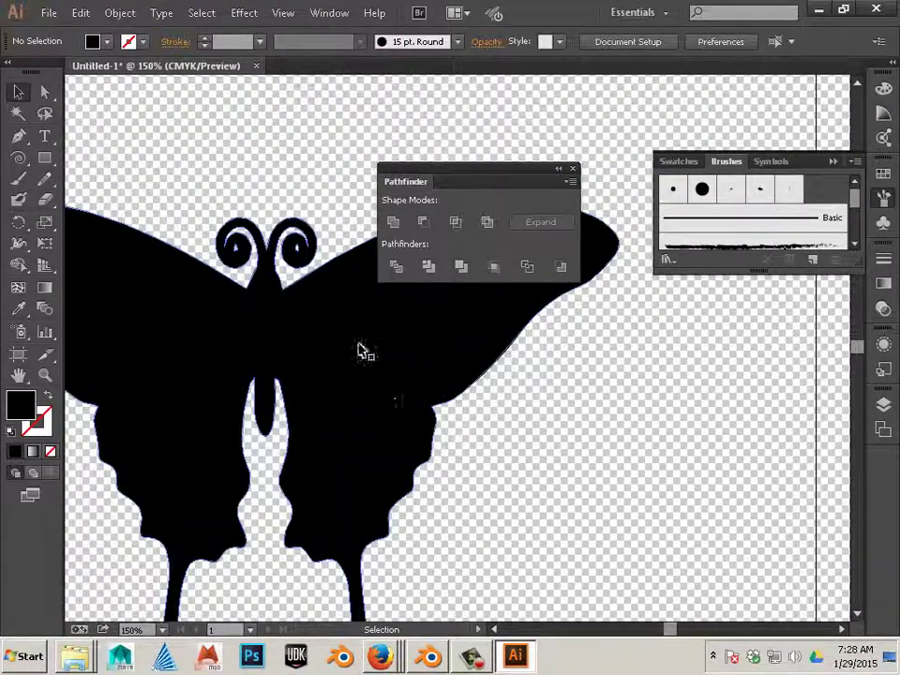
scroll(250, 261, up, 3)
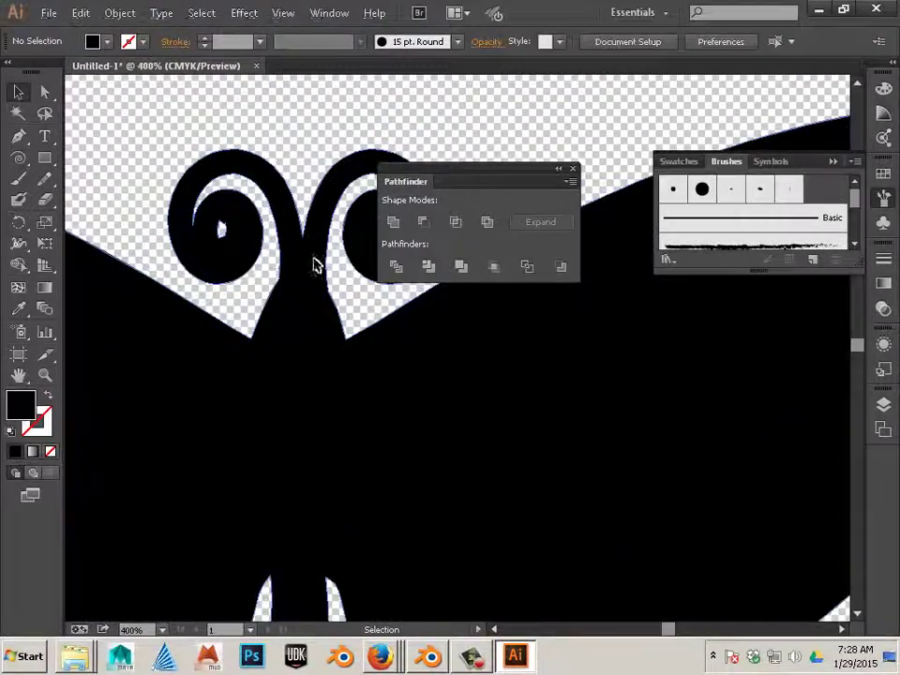
drag(444, 176, 711, 194)
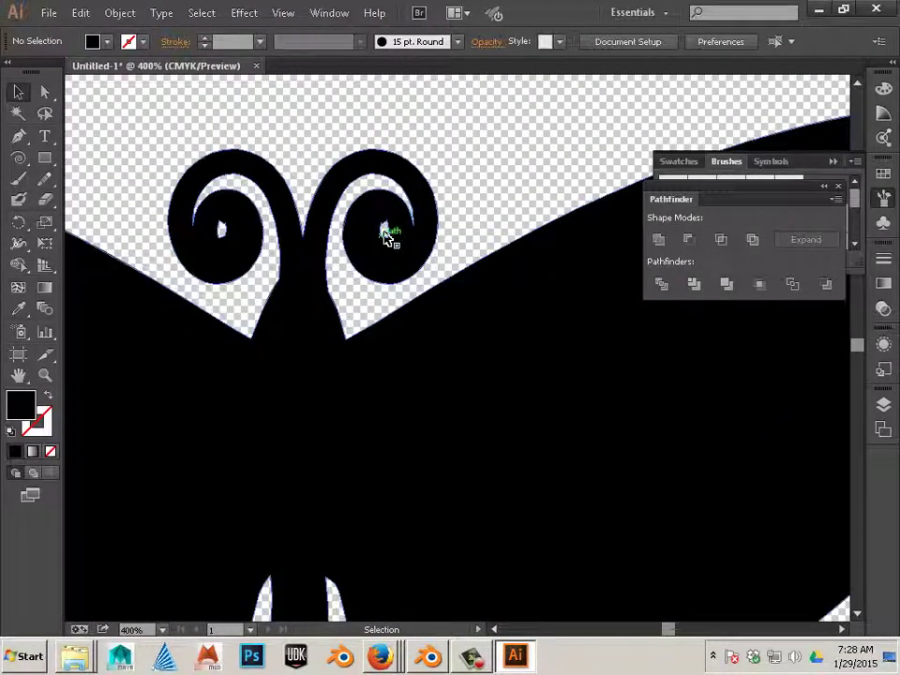
- Draw a small circle with the Ellipse tool at the right spiral's centre
click(47, 159)
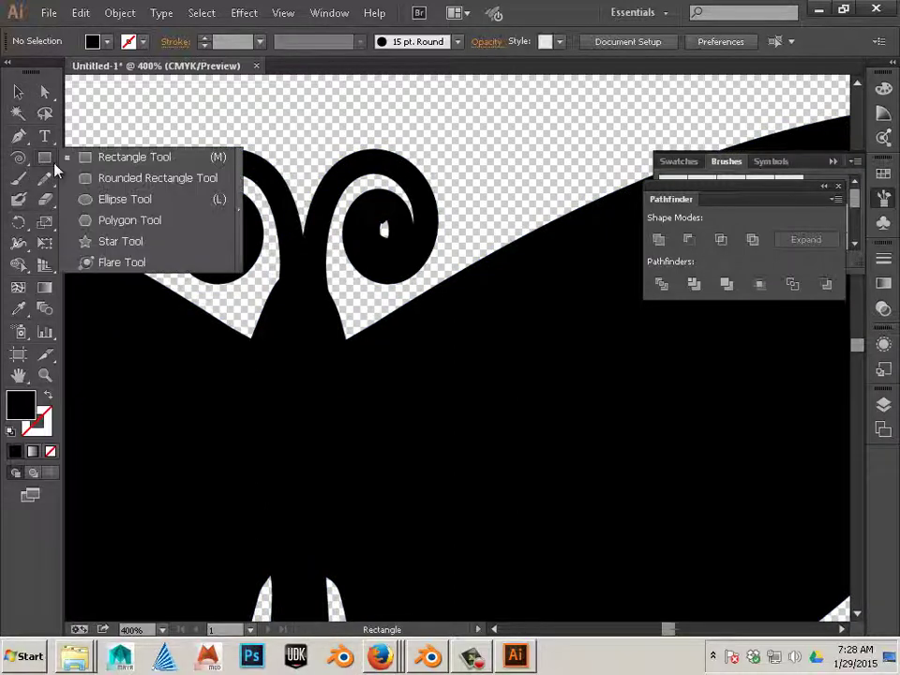
click(102, 199)
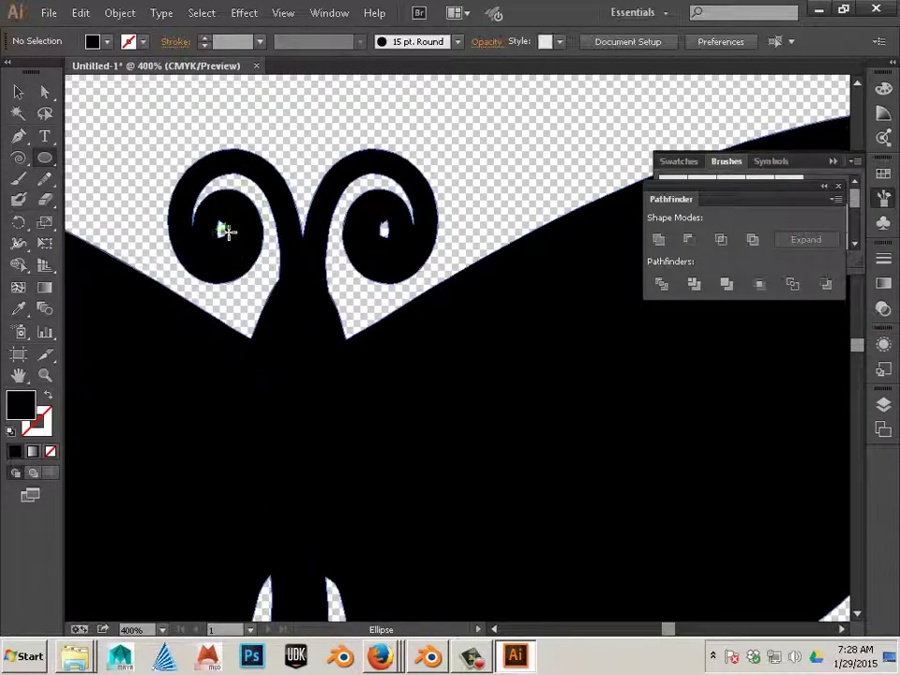
ctrl+click(225, 235)
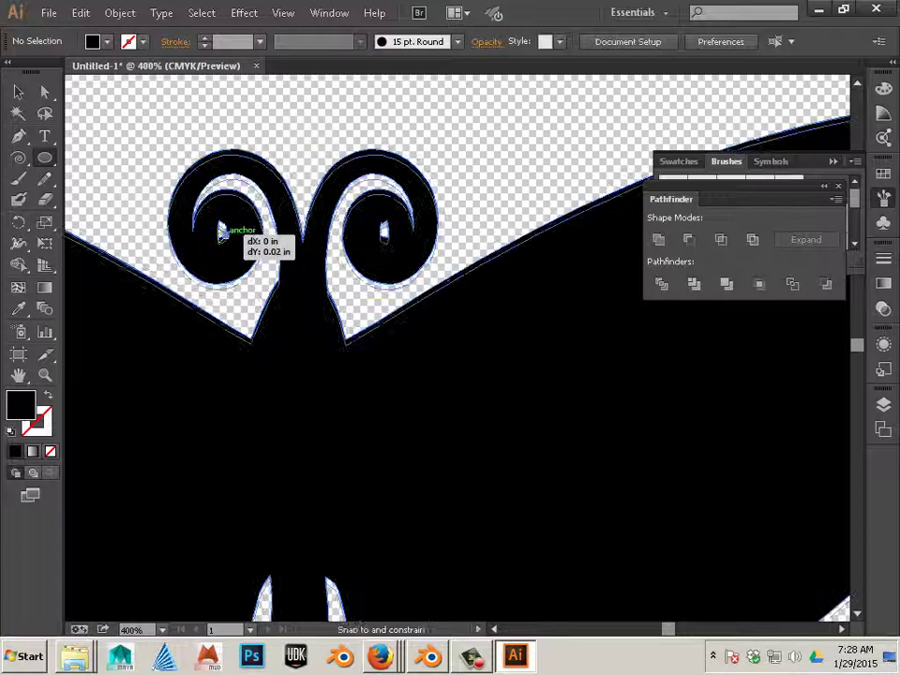
drag(122, 178, 392, 249)
click(18, 91)
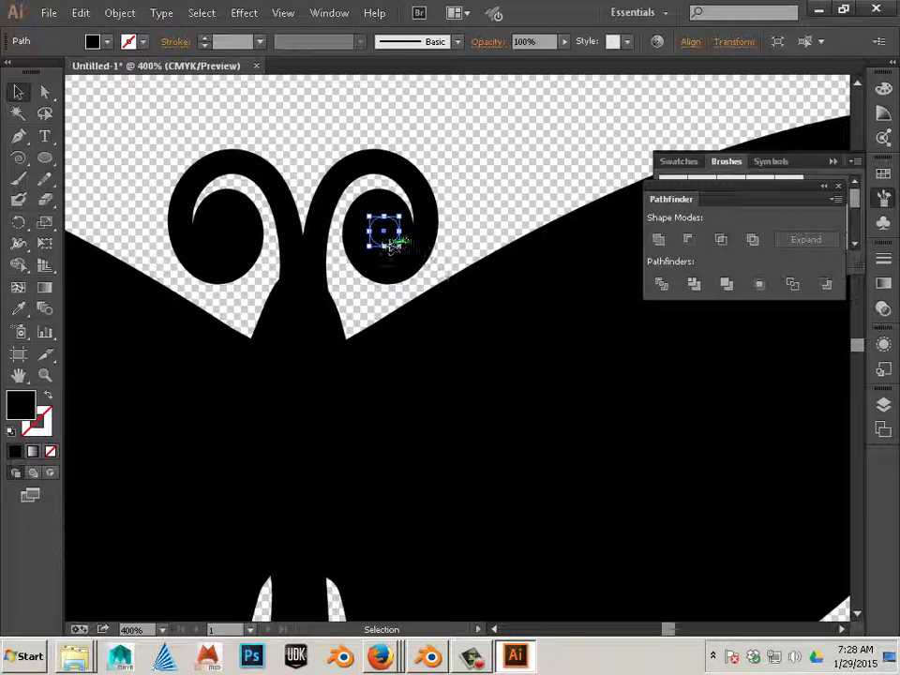
- Select the circle with the black body and apply Minus Front to cut the hole
shift+click(439, 242)
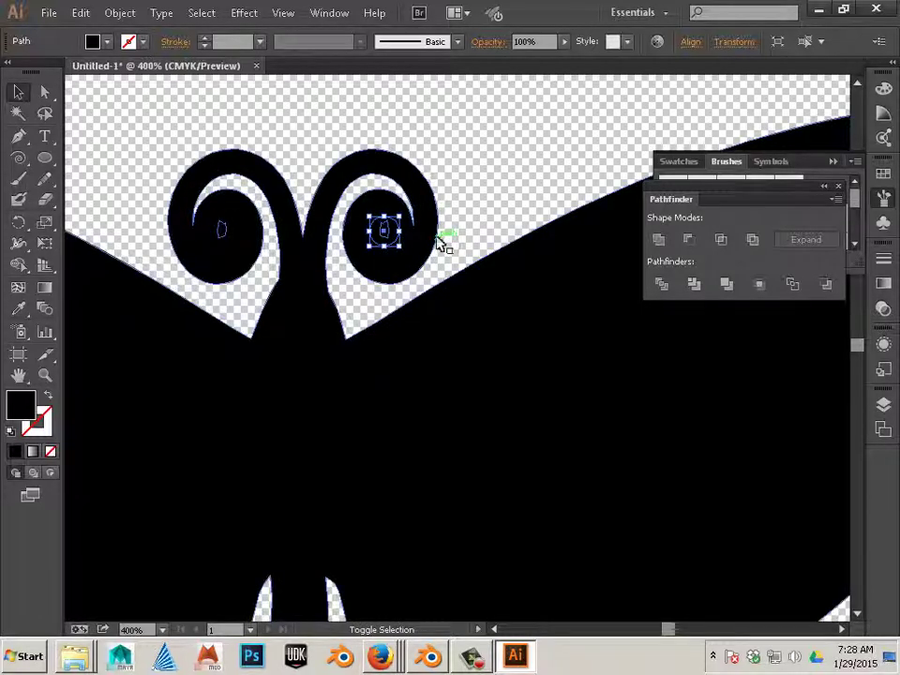
click(690, 240)
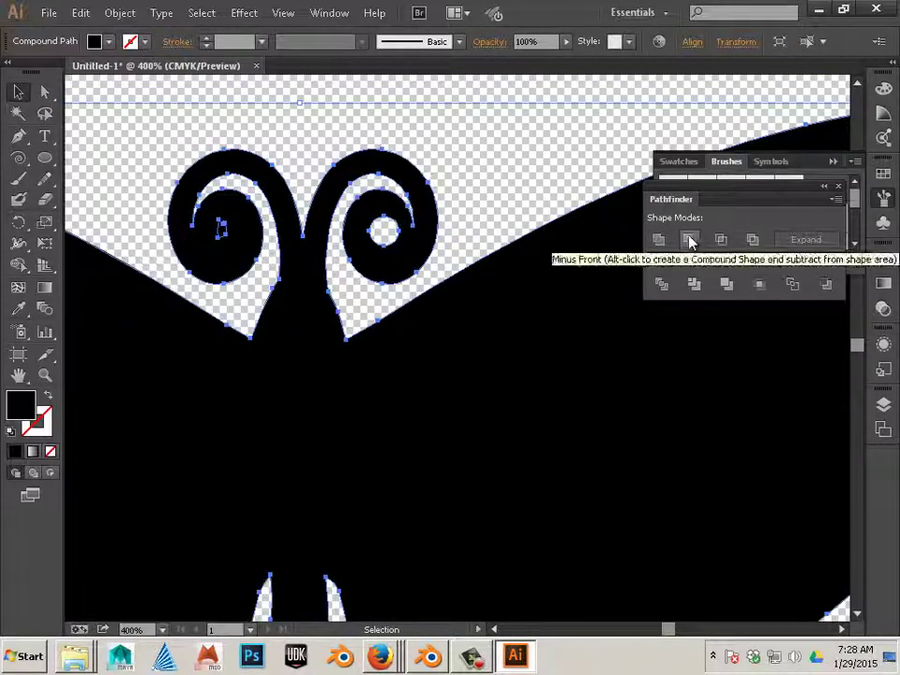
click(470, 200)
drag(225, 253, 234, 242)
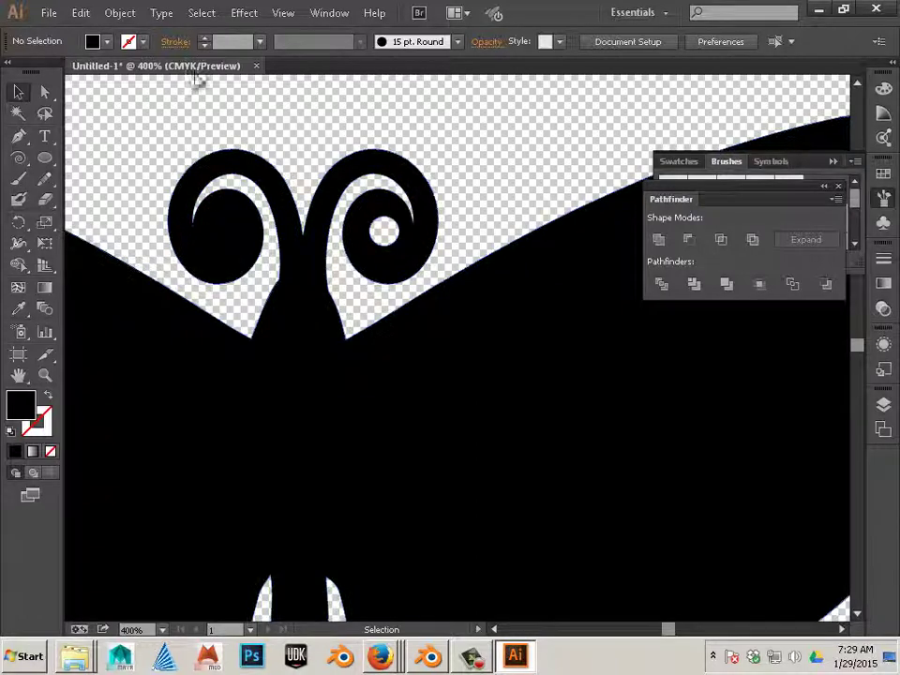
- In Outline view, select the left circle and all artwork, then undo a failed Minus Front
click(281, 15)
click(290, 30)
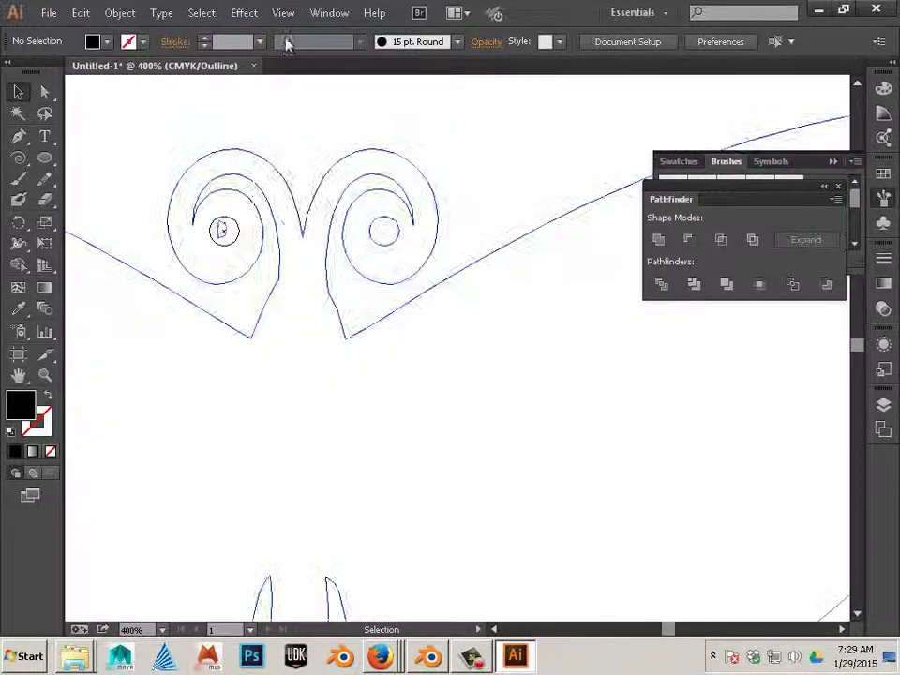
click(239, 242)
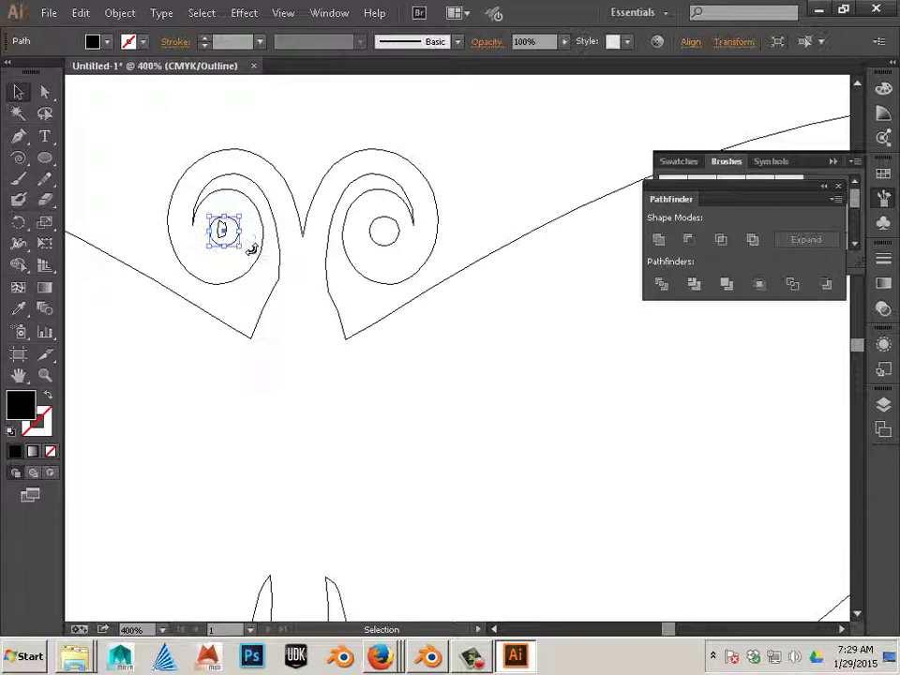
key(ctrl+a)
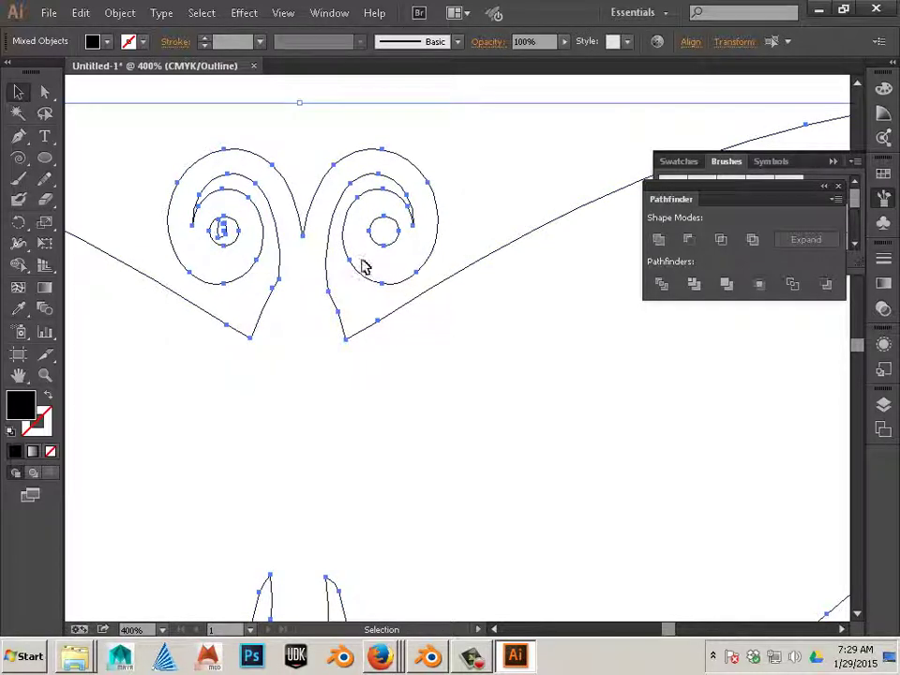
click(690, 241)
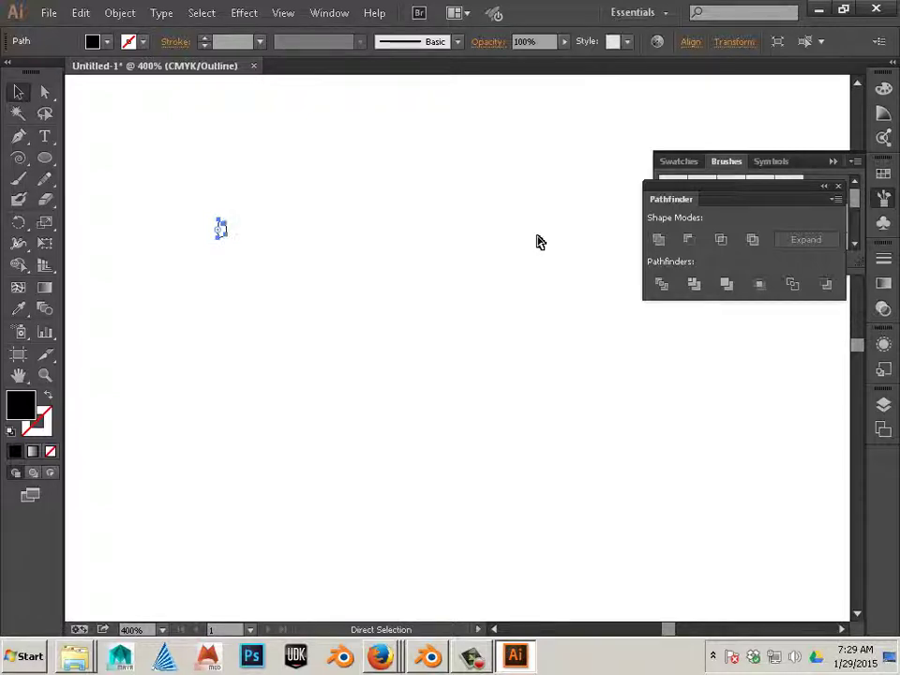
key(ctrl+z)
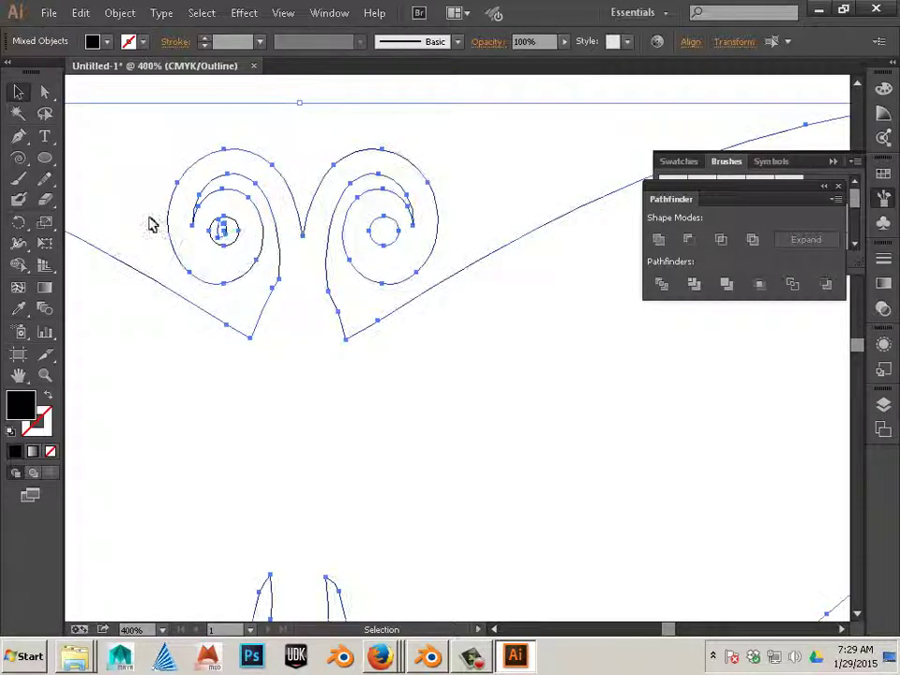
- Reselect the circle and artwork, return to Preview, and punch the hole with Minus Back
click(151, 224)
click(218, 244)
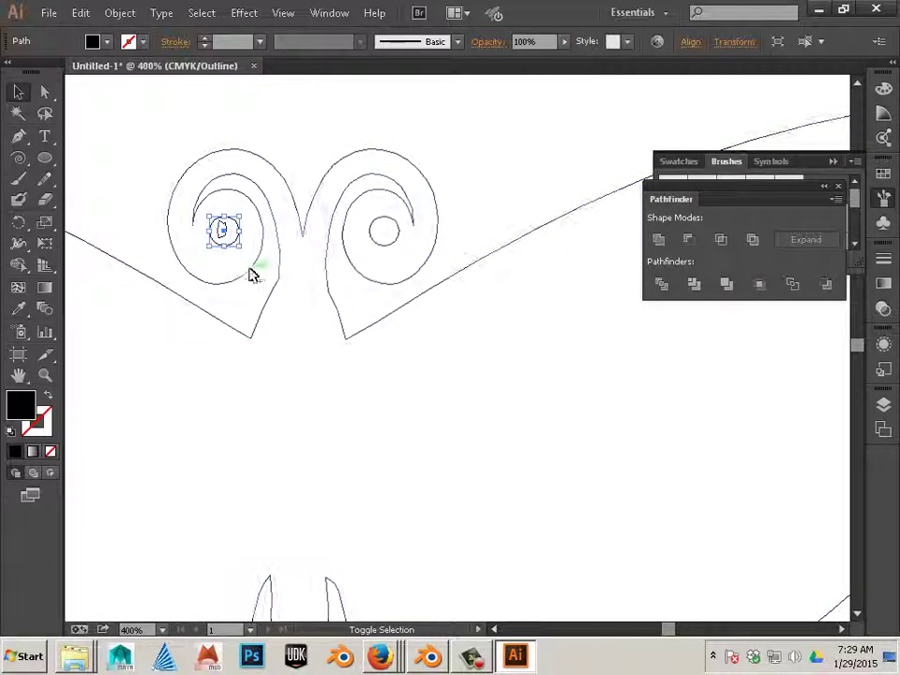
key(ctrl+a)
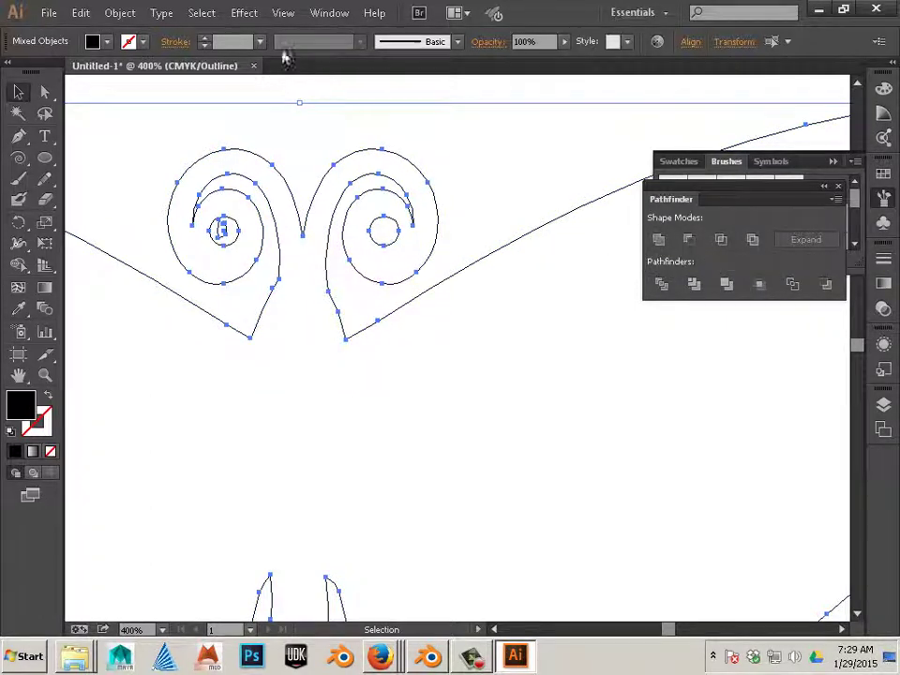
click(282, 13)
click(298, 31)
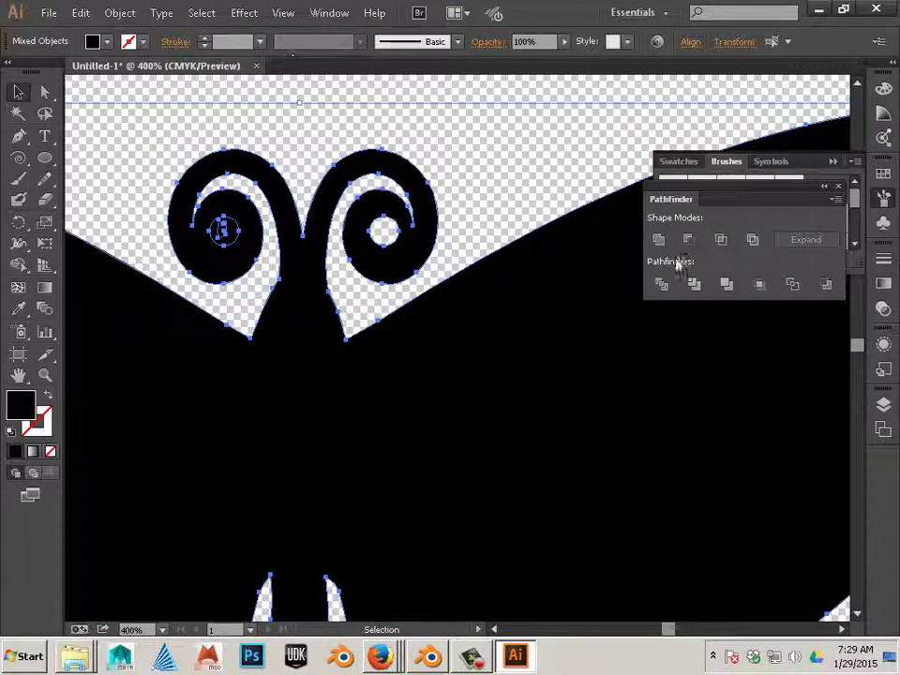
click(694, 246)
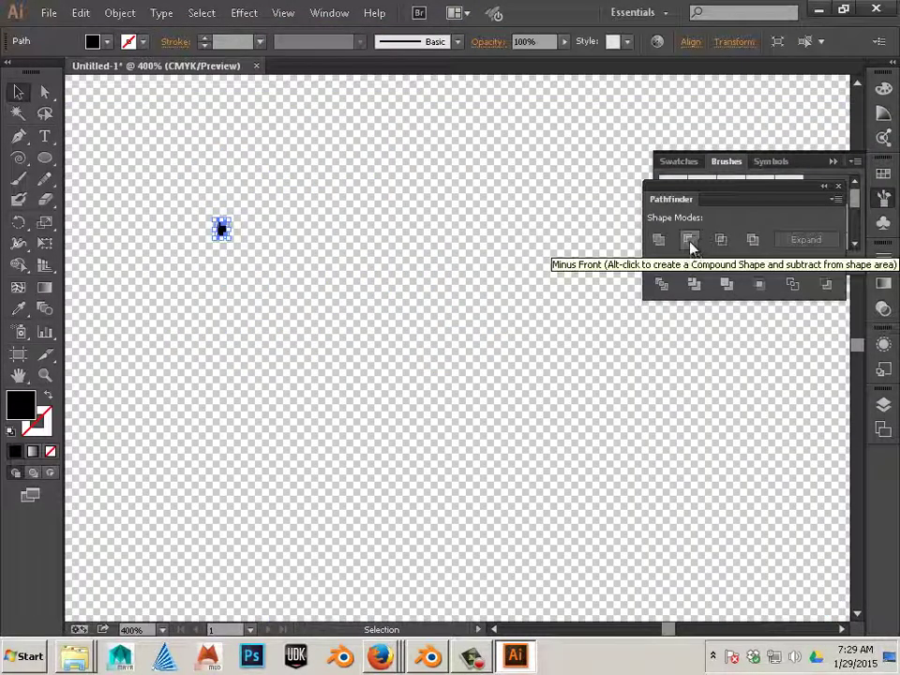
key(ctrl+z)
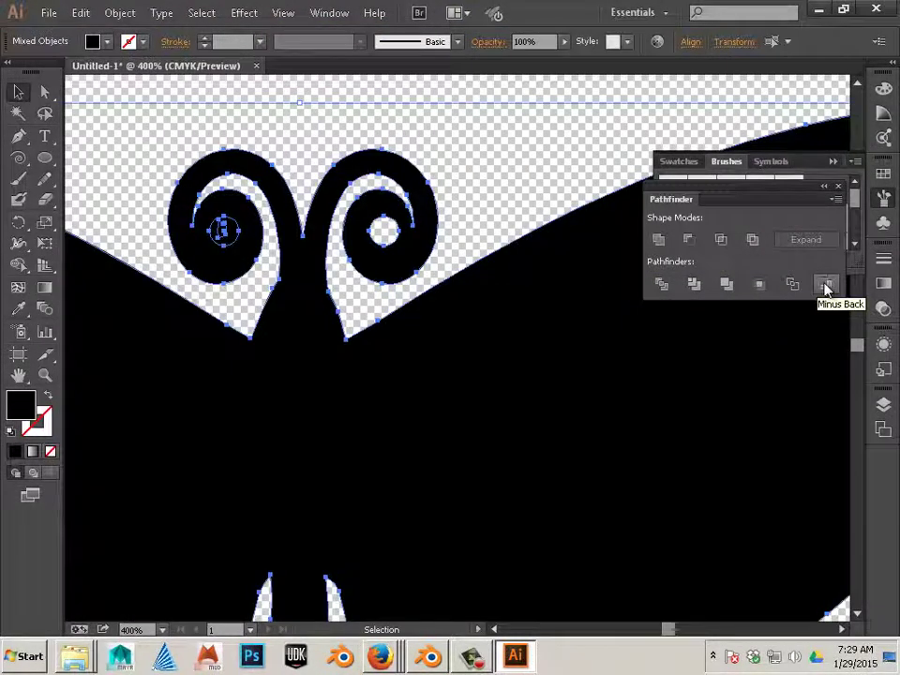
click(826, 288)
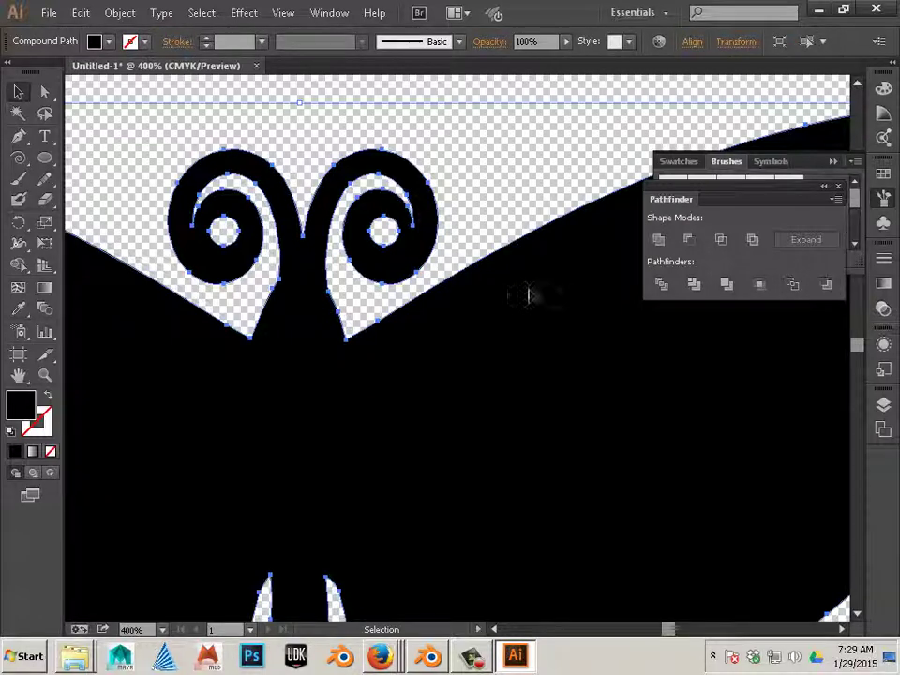
click(472, 188)
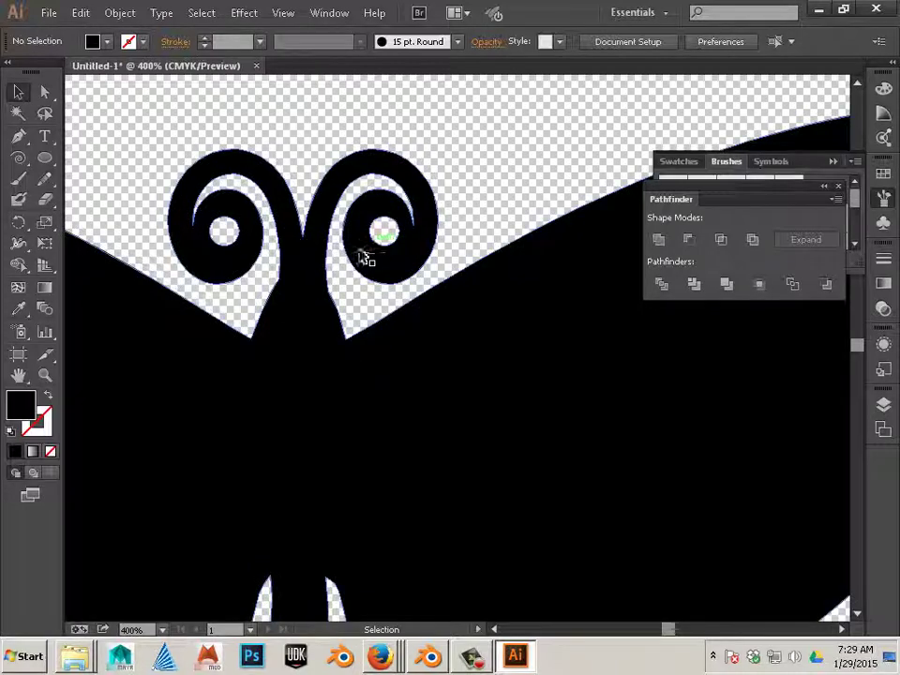
- In Outline view, select only the right spiral's hole circle with the Direct Selection tool
key(a)
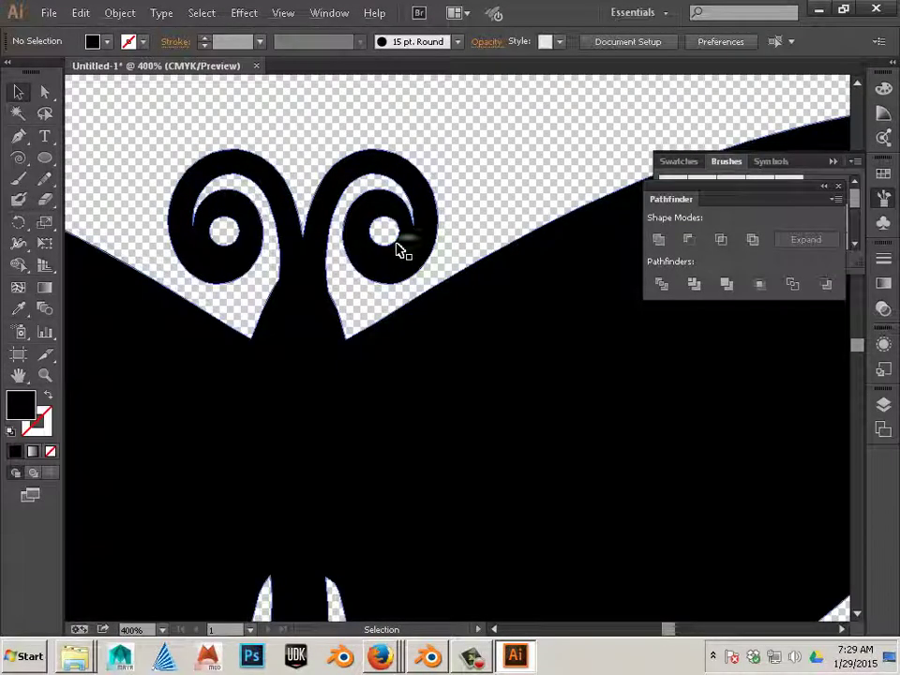
scroll(402, 251, up, 2)
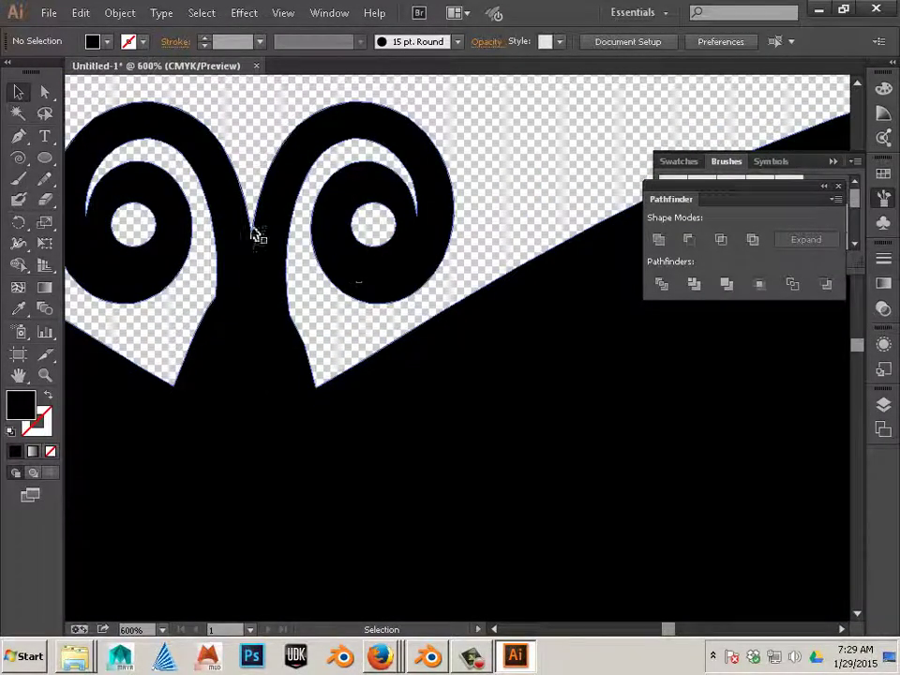
click(45, 94)
mouse_move(338, 203)
mouse_down()
mouse_move(354, 199)
mouse_move(346, 213)
mouse_move(347, 205)
mouse_up()
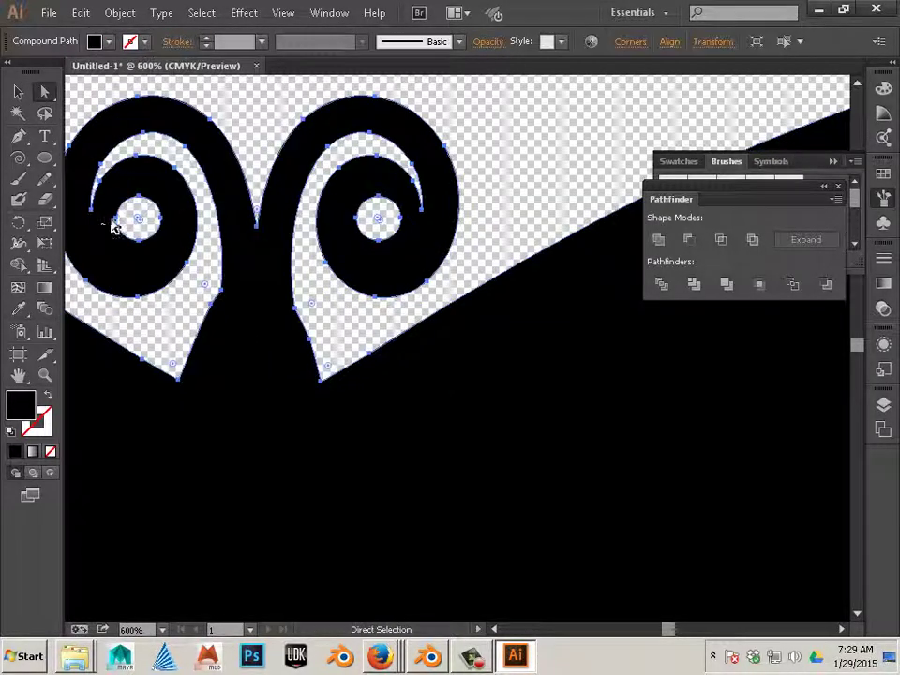
click(402, 224)
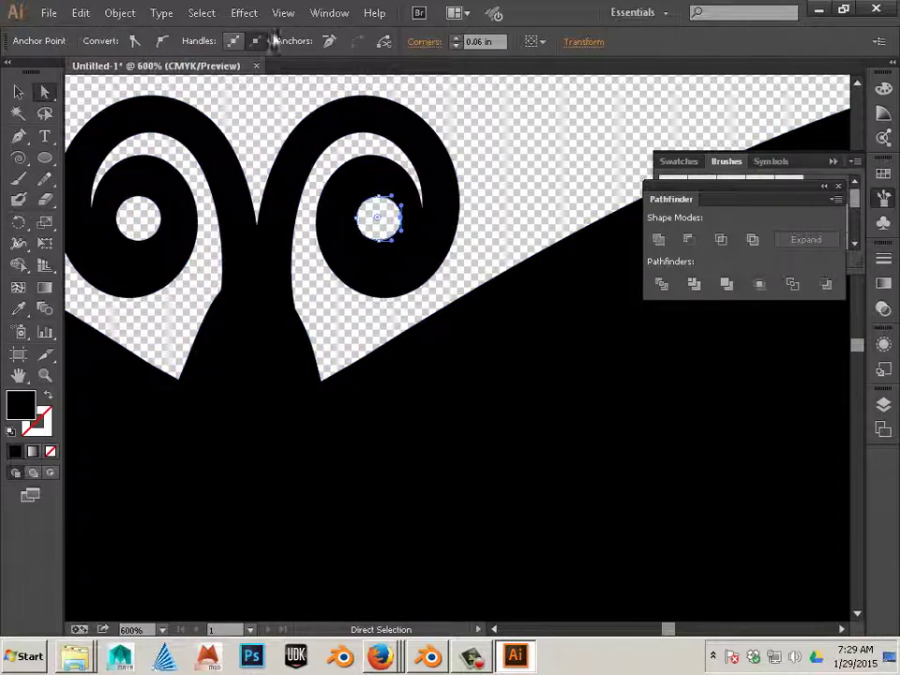
click(283, 13)
click(293, 29)
drag(350, 191, 405, 240)
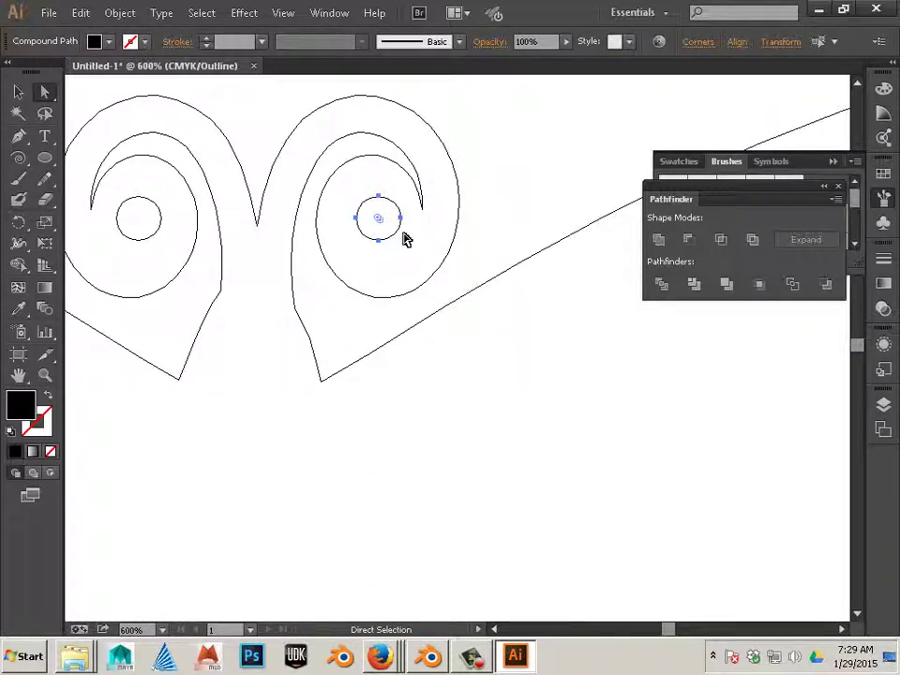
- Nudge the hole slightly left with the arrow keys, then deselect and return to Preview
key(Left)
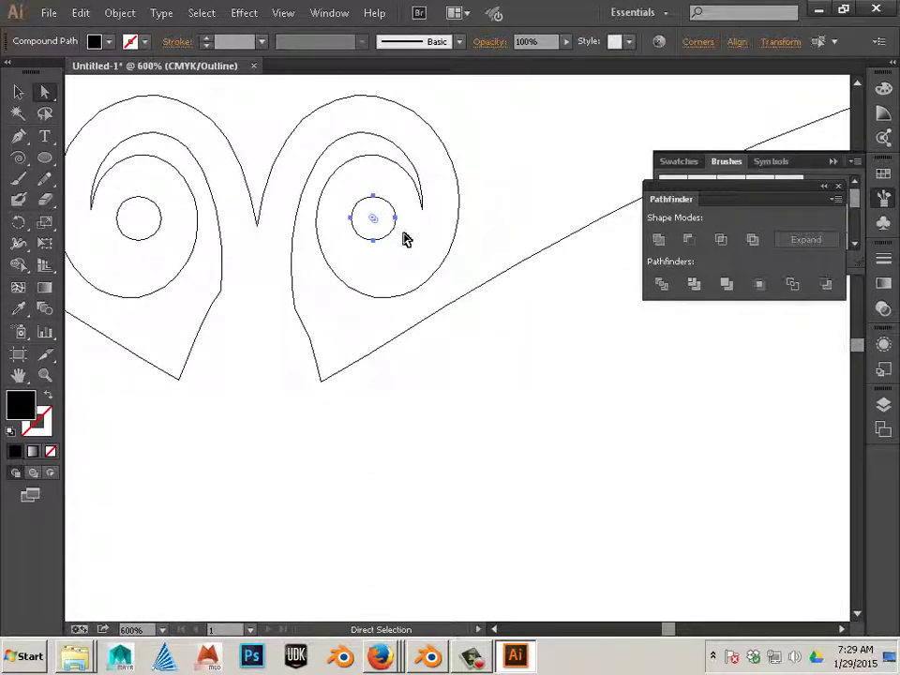
key(Left)
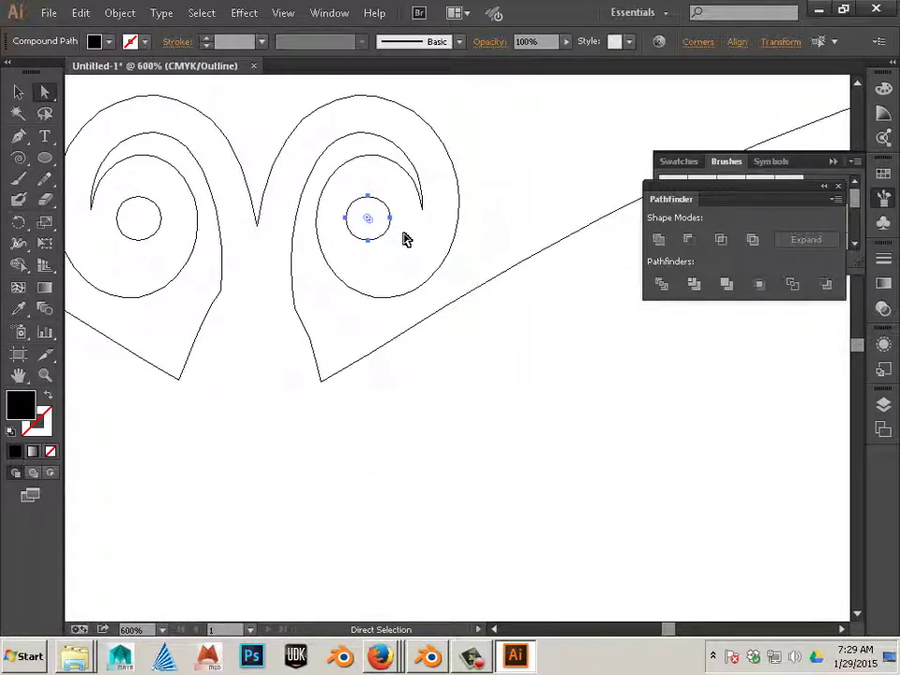
key(Right)
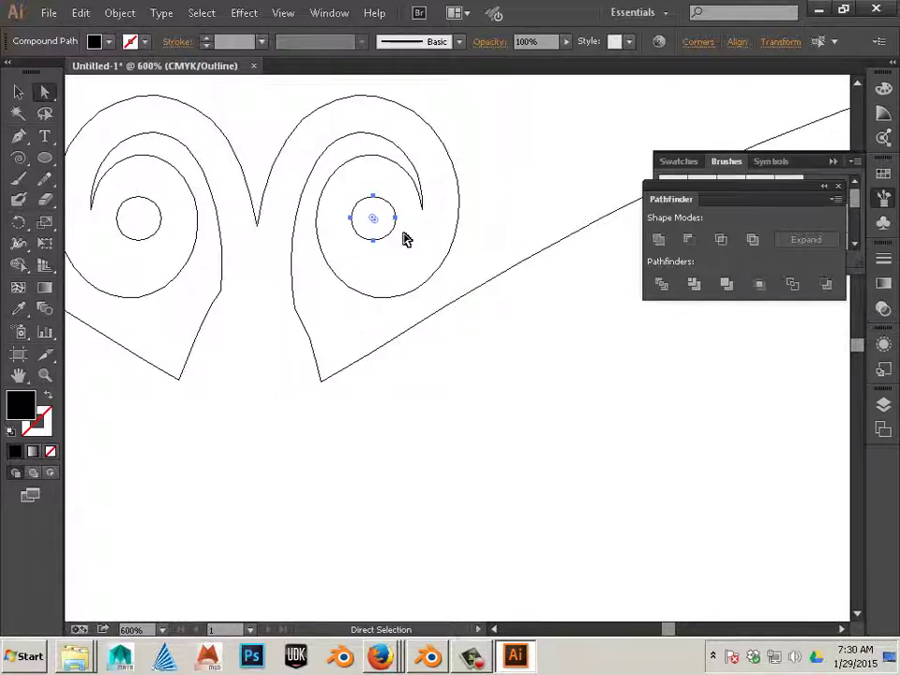
click(506, 200)
click(283, 13)
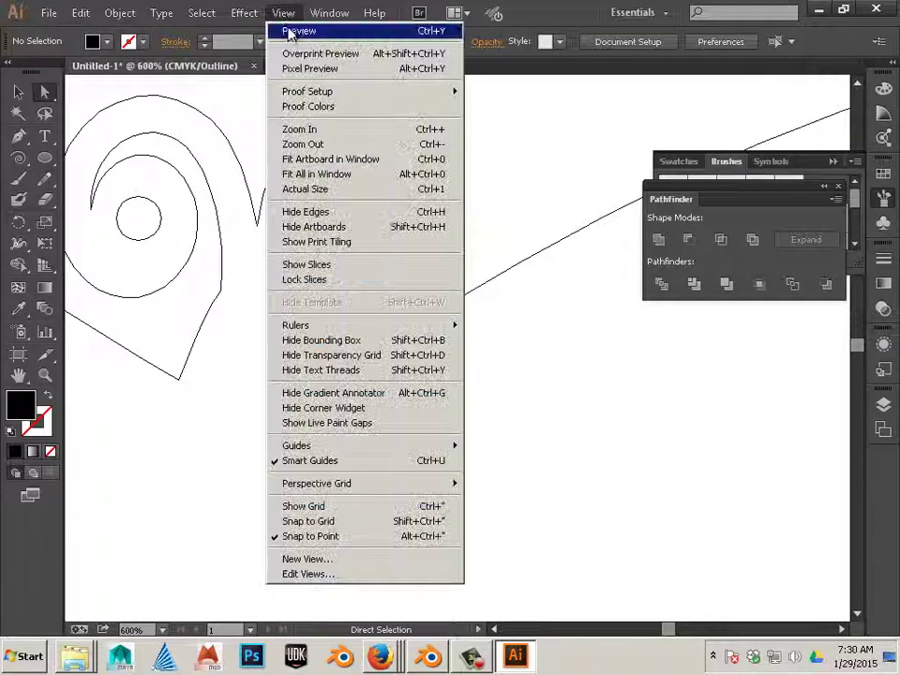
click(288, 33)
- Zoom out to 100% to see the whole butterfly silhouette with both holed spiral antennae
scroll(325, 298, right, 2)
scroll(325, 297, left, 2)
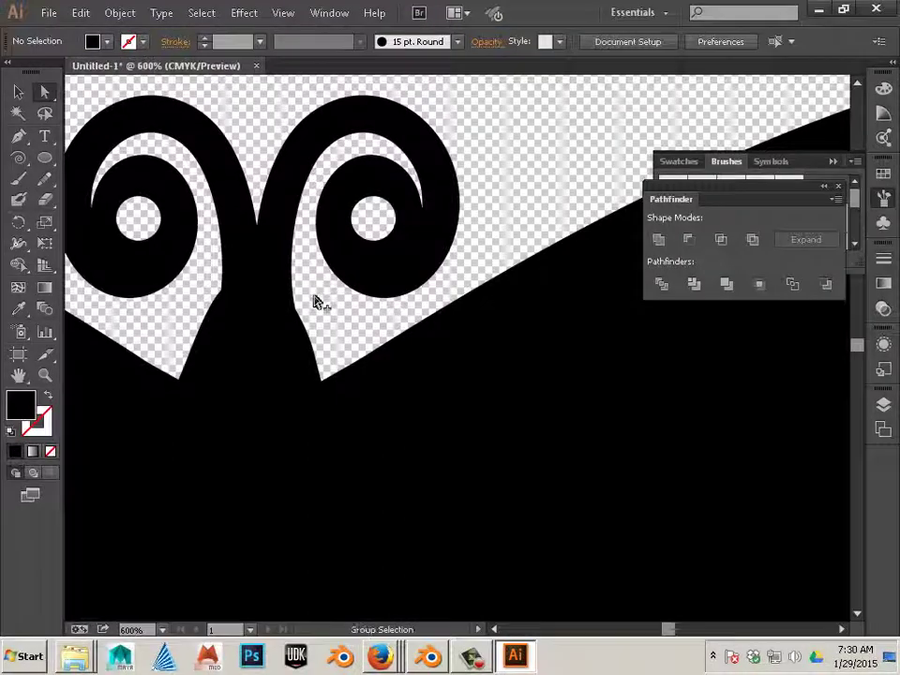
scroll(315, 300, down, 5)
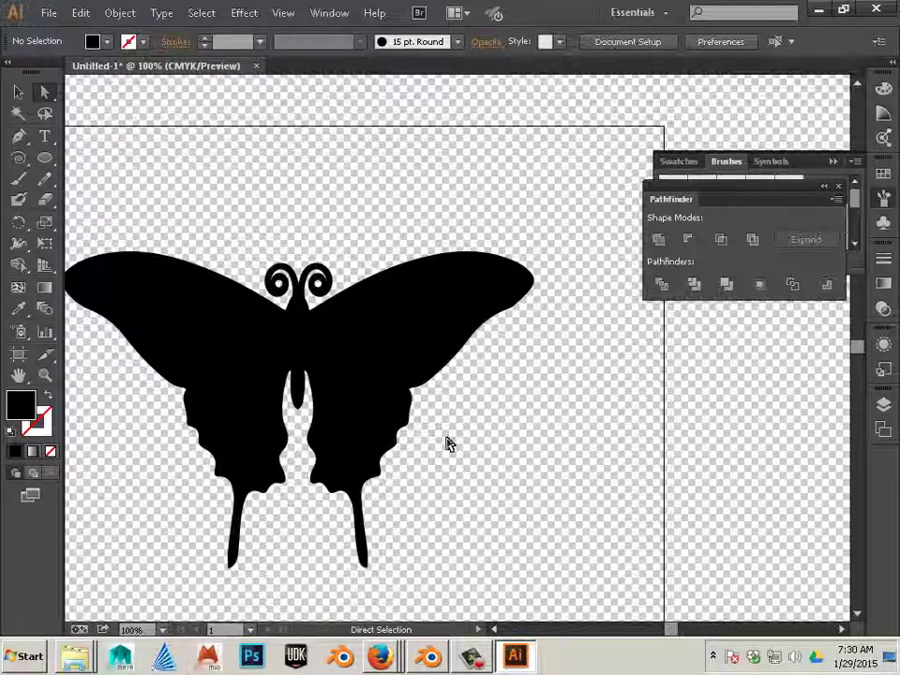
scroll(448, 443, down, 1)
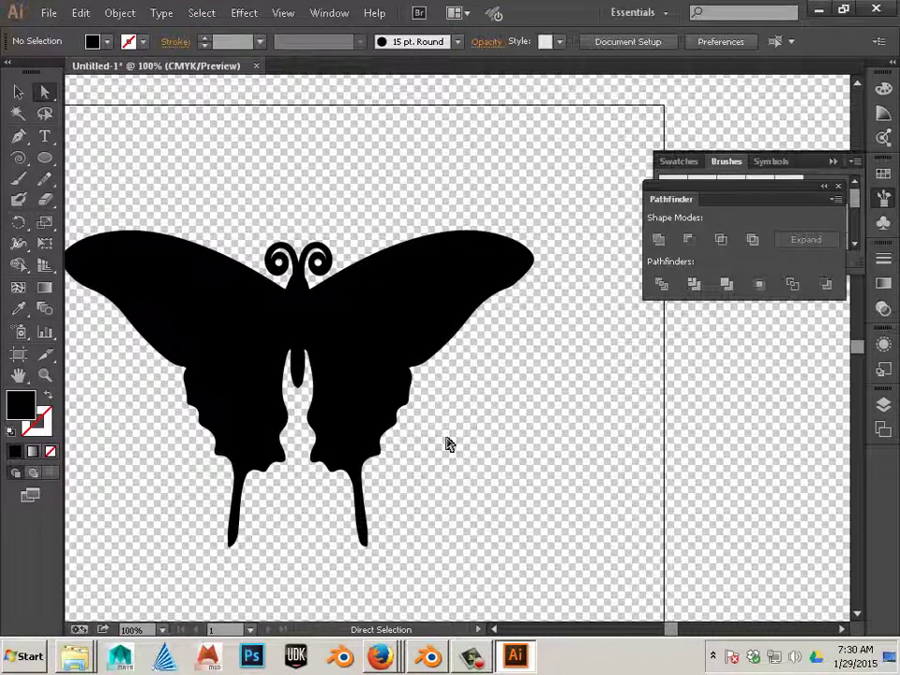